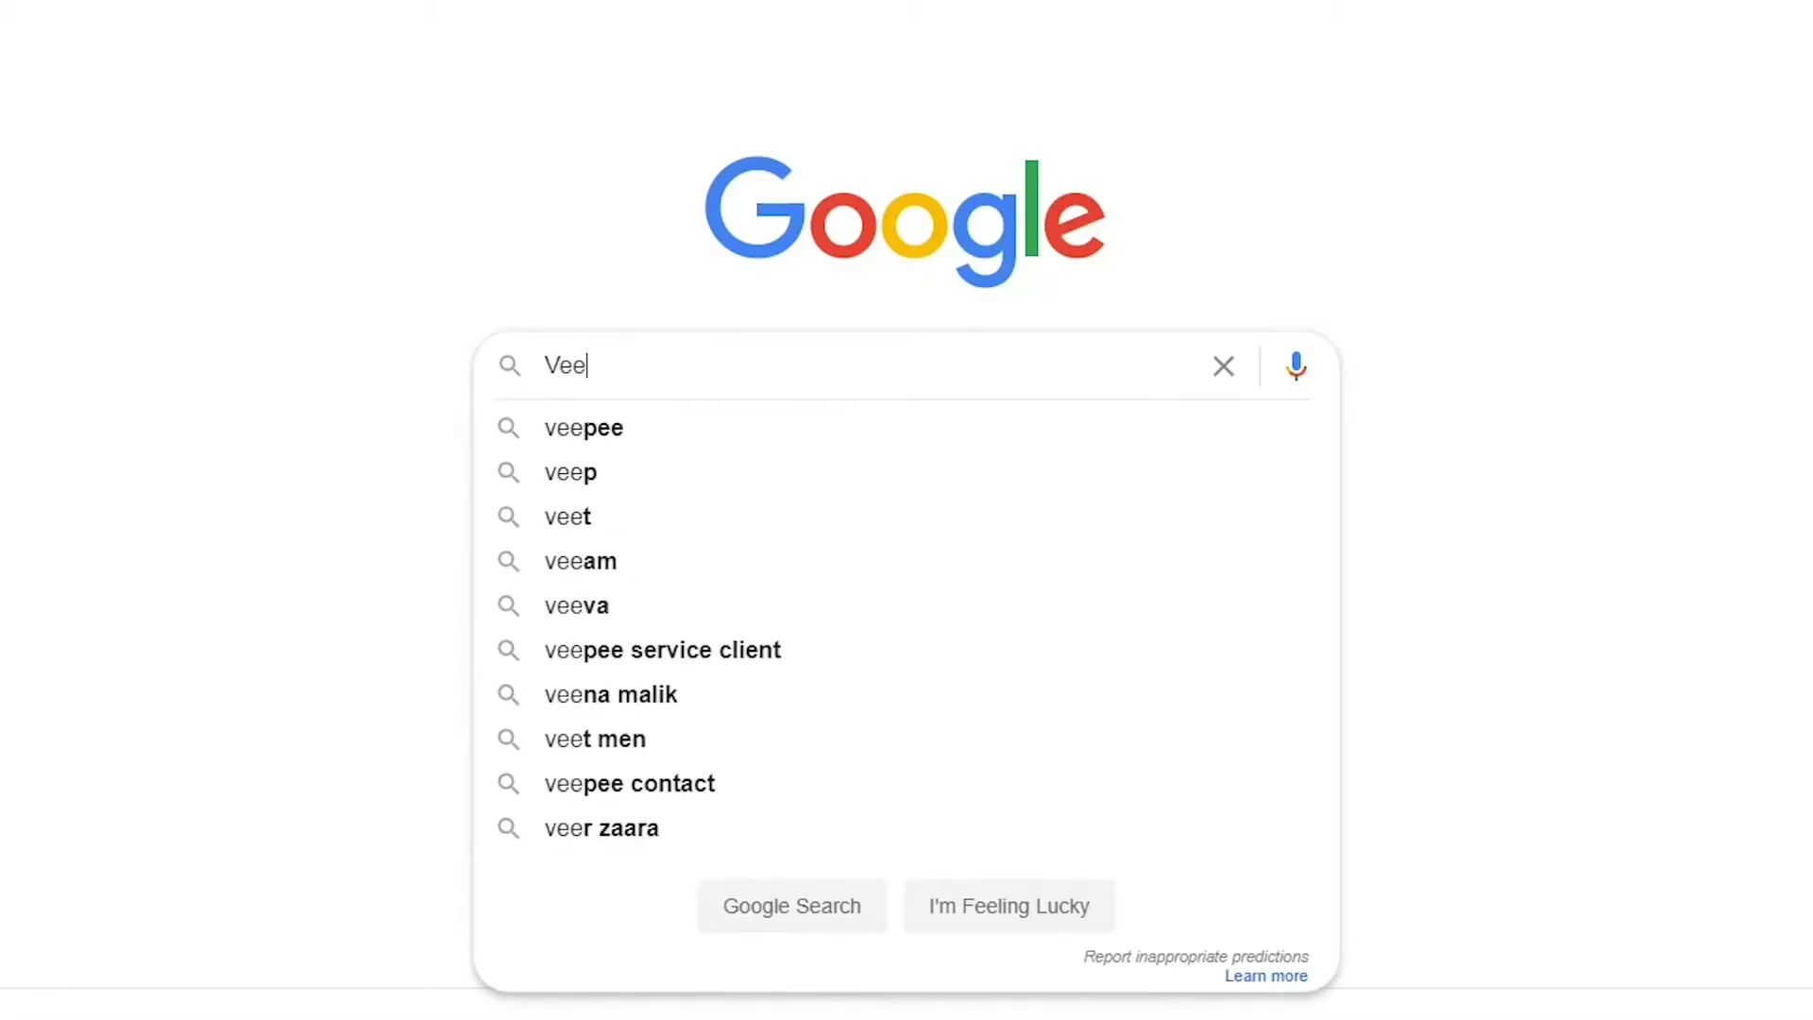
Search Google for 'Veed' and go to the VEED projects dashboard
{"action": "key", "text": "Return"}
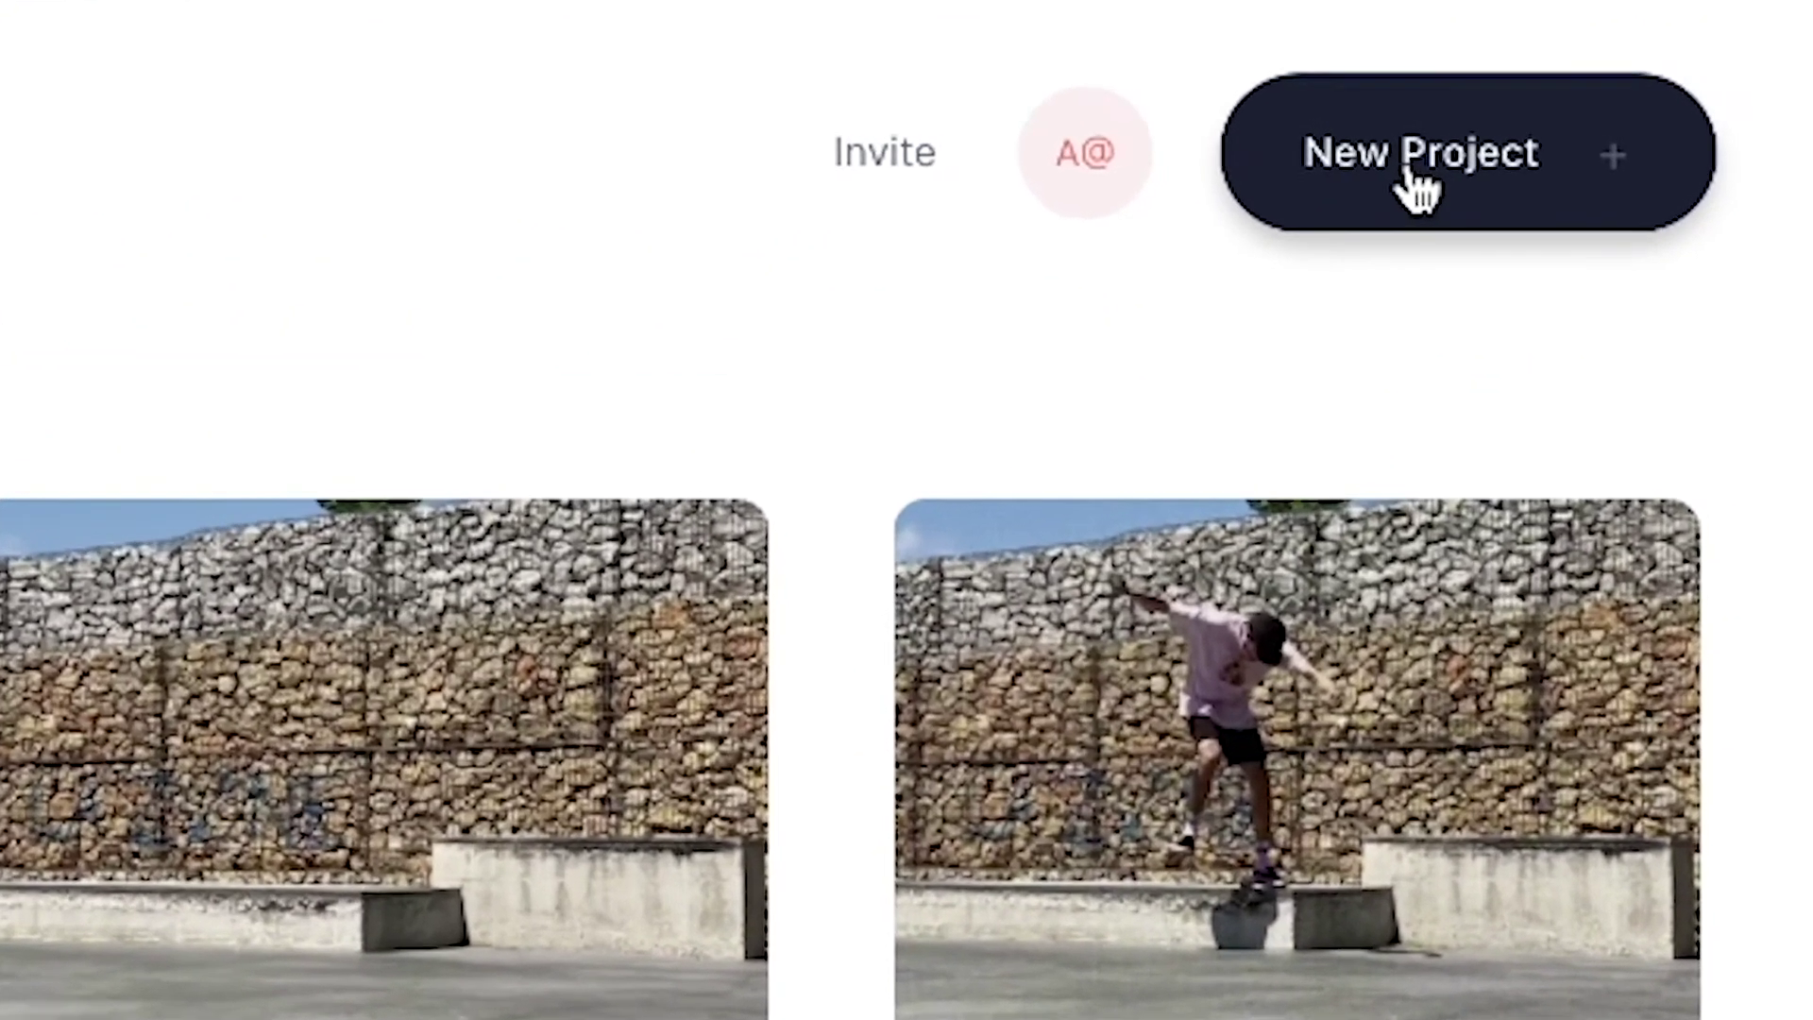
Create a new project and upload Podcast Audio.mp3 from Veed > Test Clips & SFX > Podcast Video > Podcast
{"action": "left_click", "coordinate": [1416, 179]}
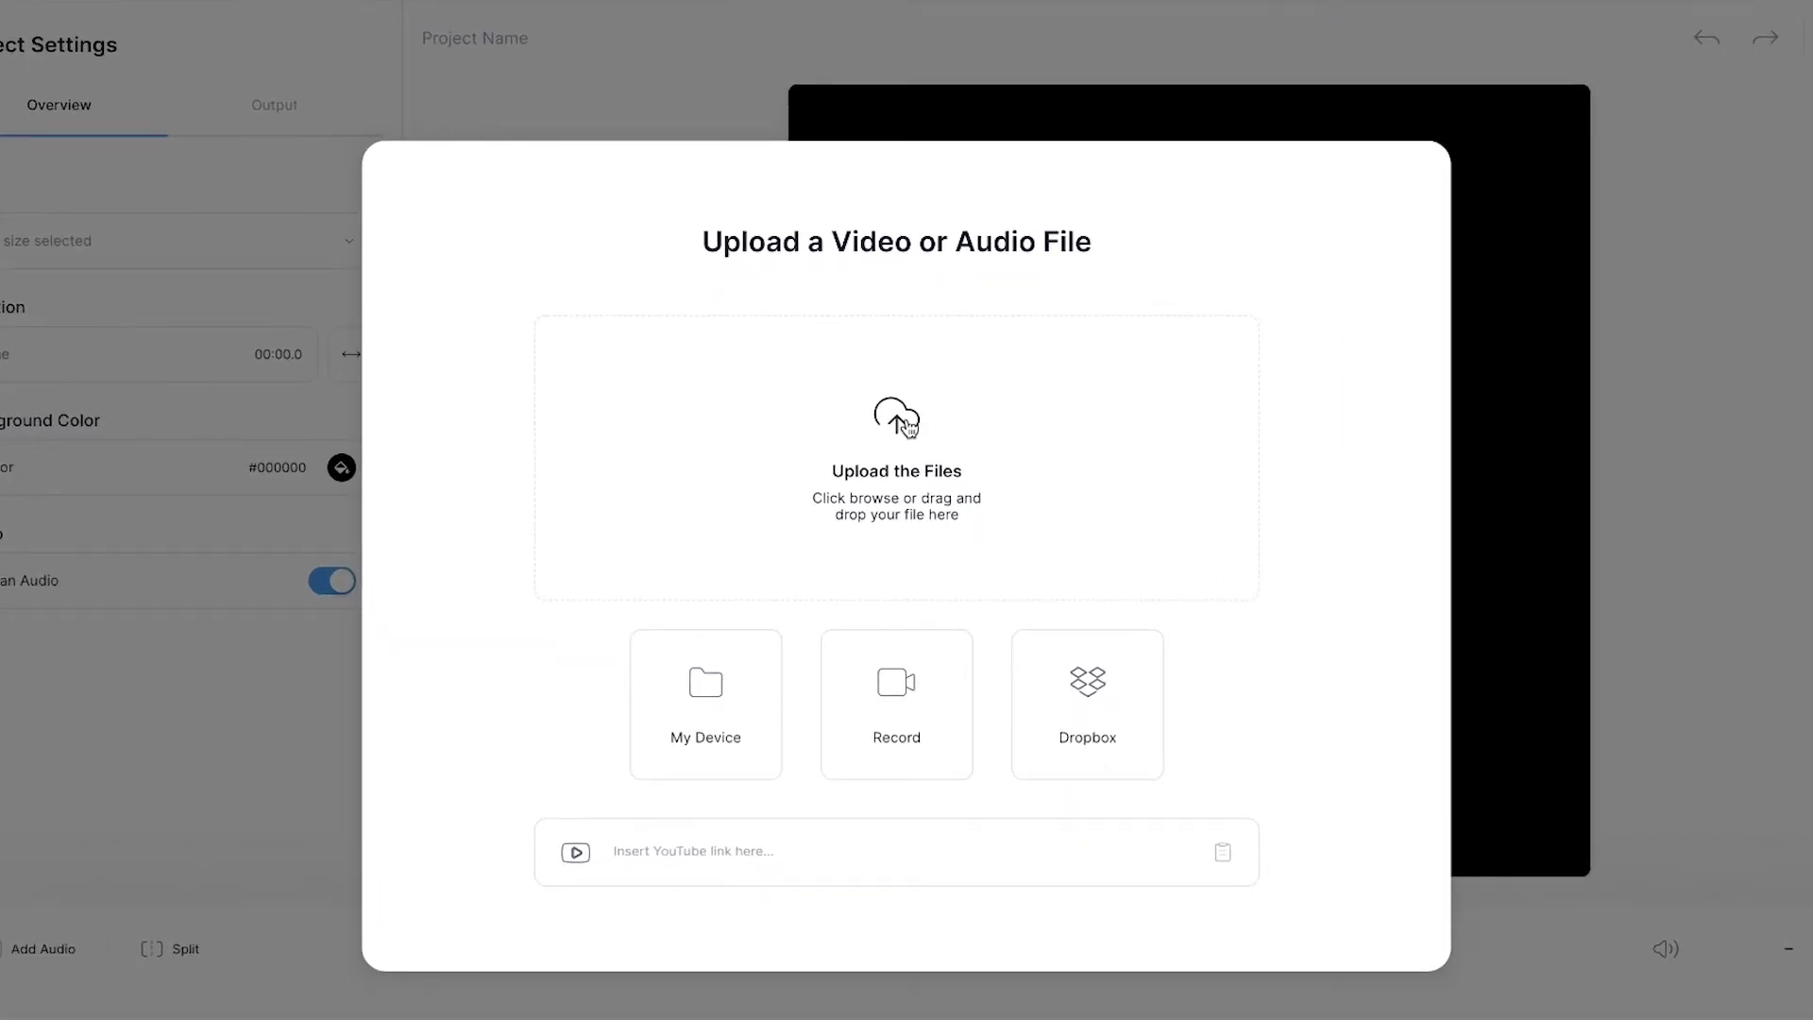
{"action": "left_click", "coordinate": [908, 428]}
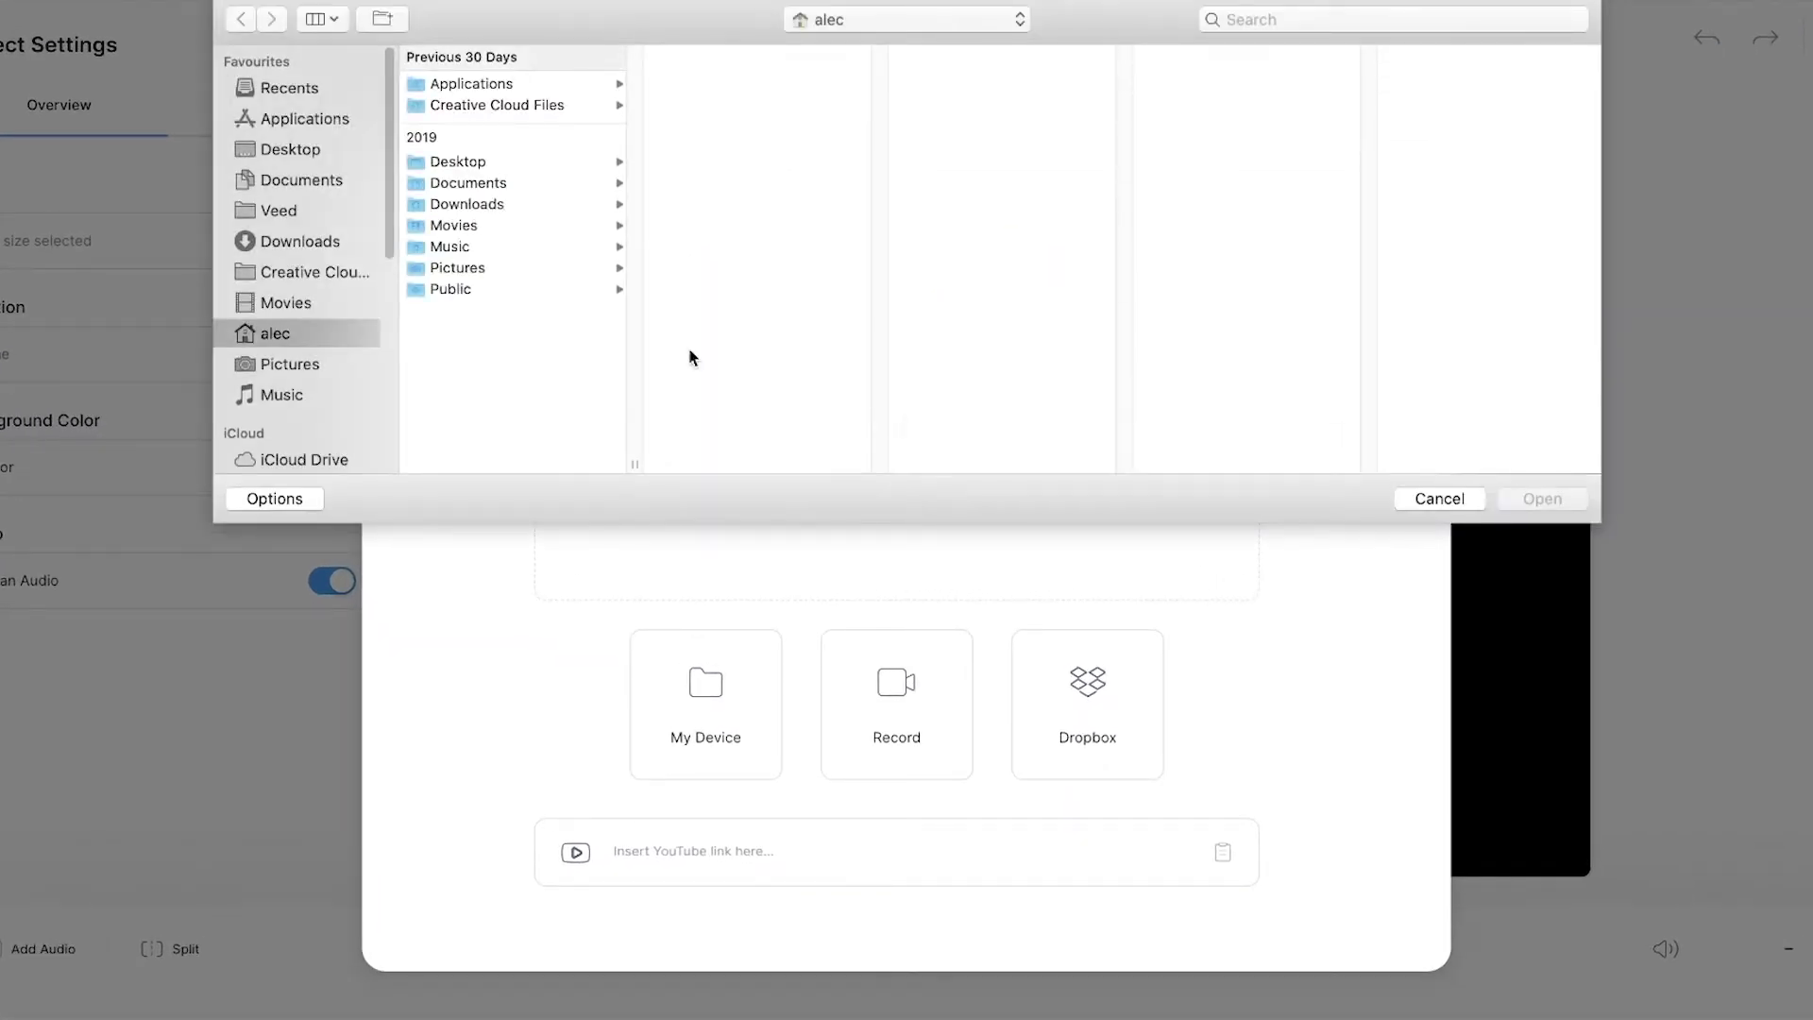
{"action": "left_click", "coordinate": [293, 215]}
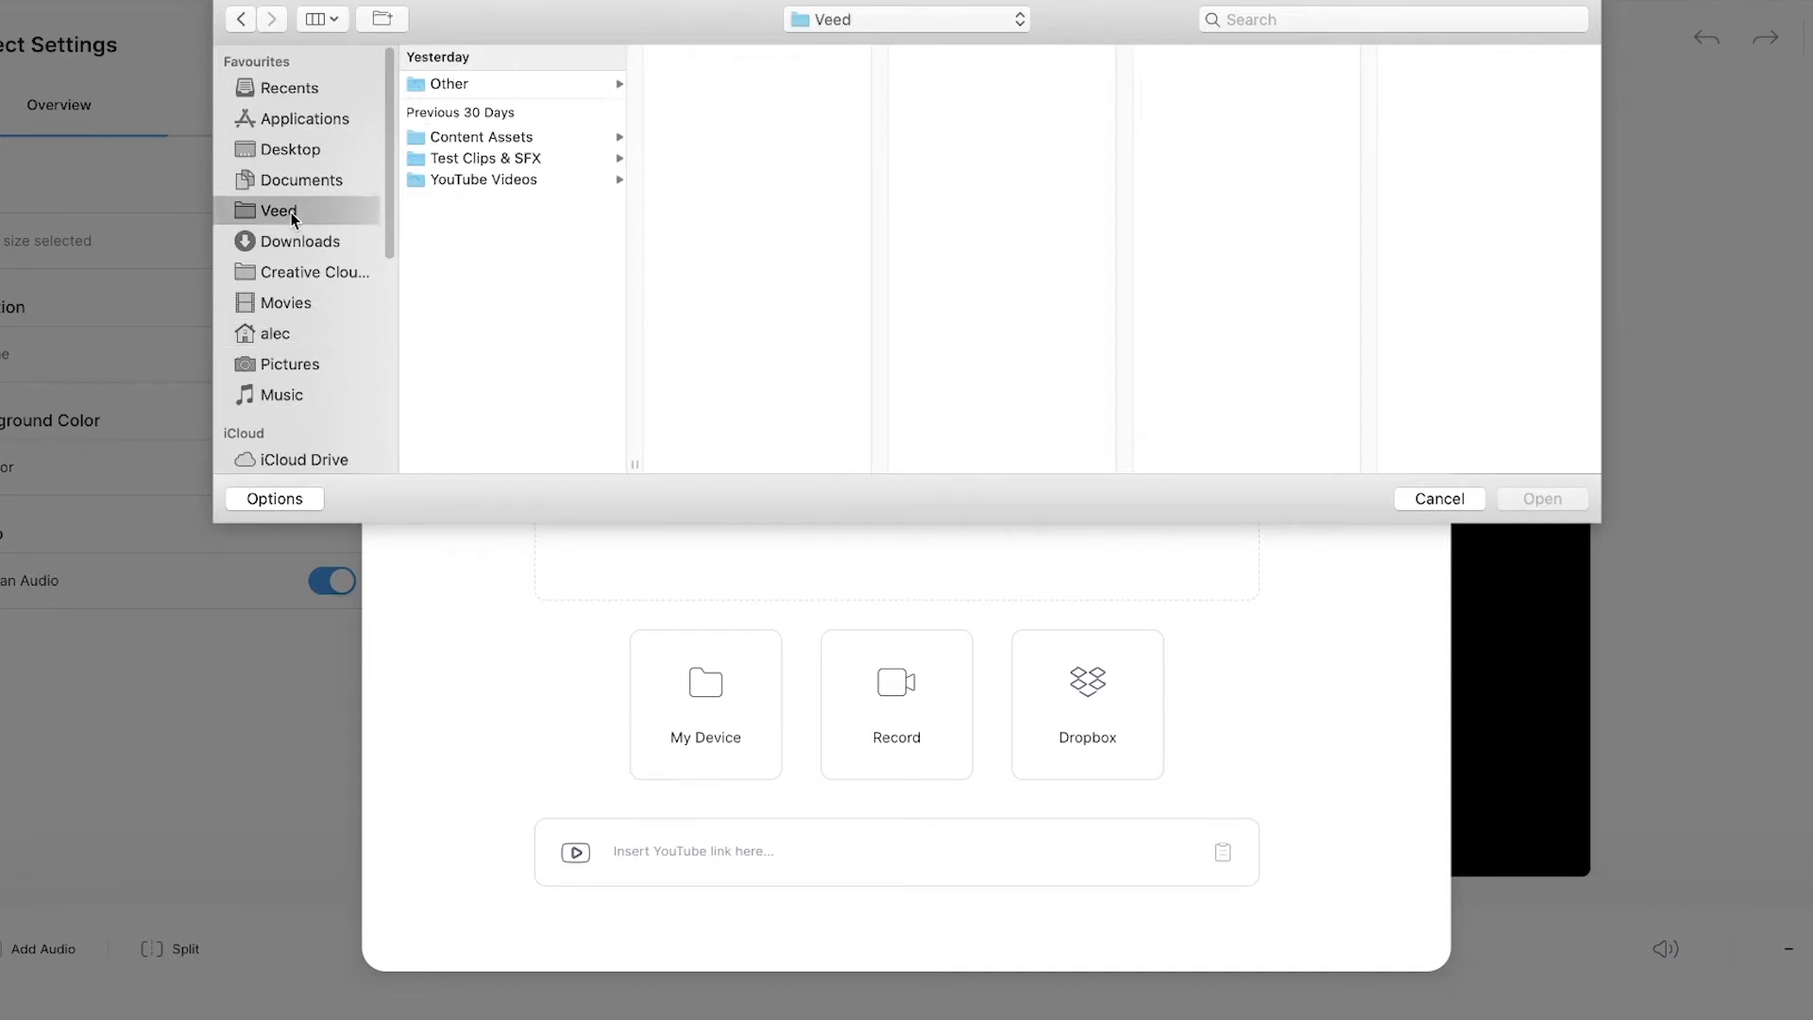
{"action": "left_click", "coordinate": [479, 159]}
{"action": "left_click", "coordinate": [758, 194]}
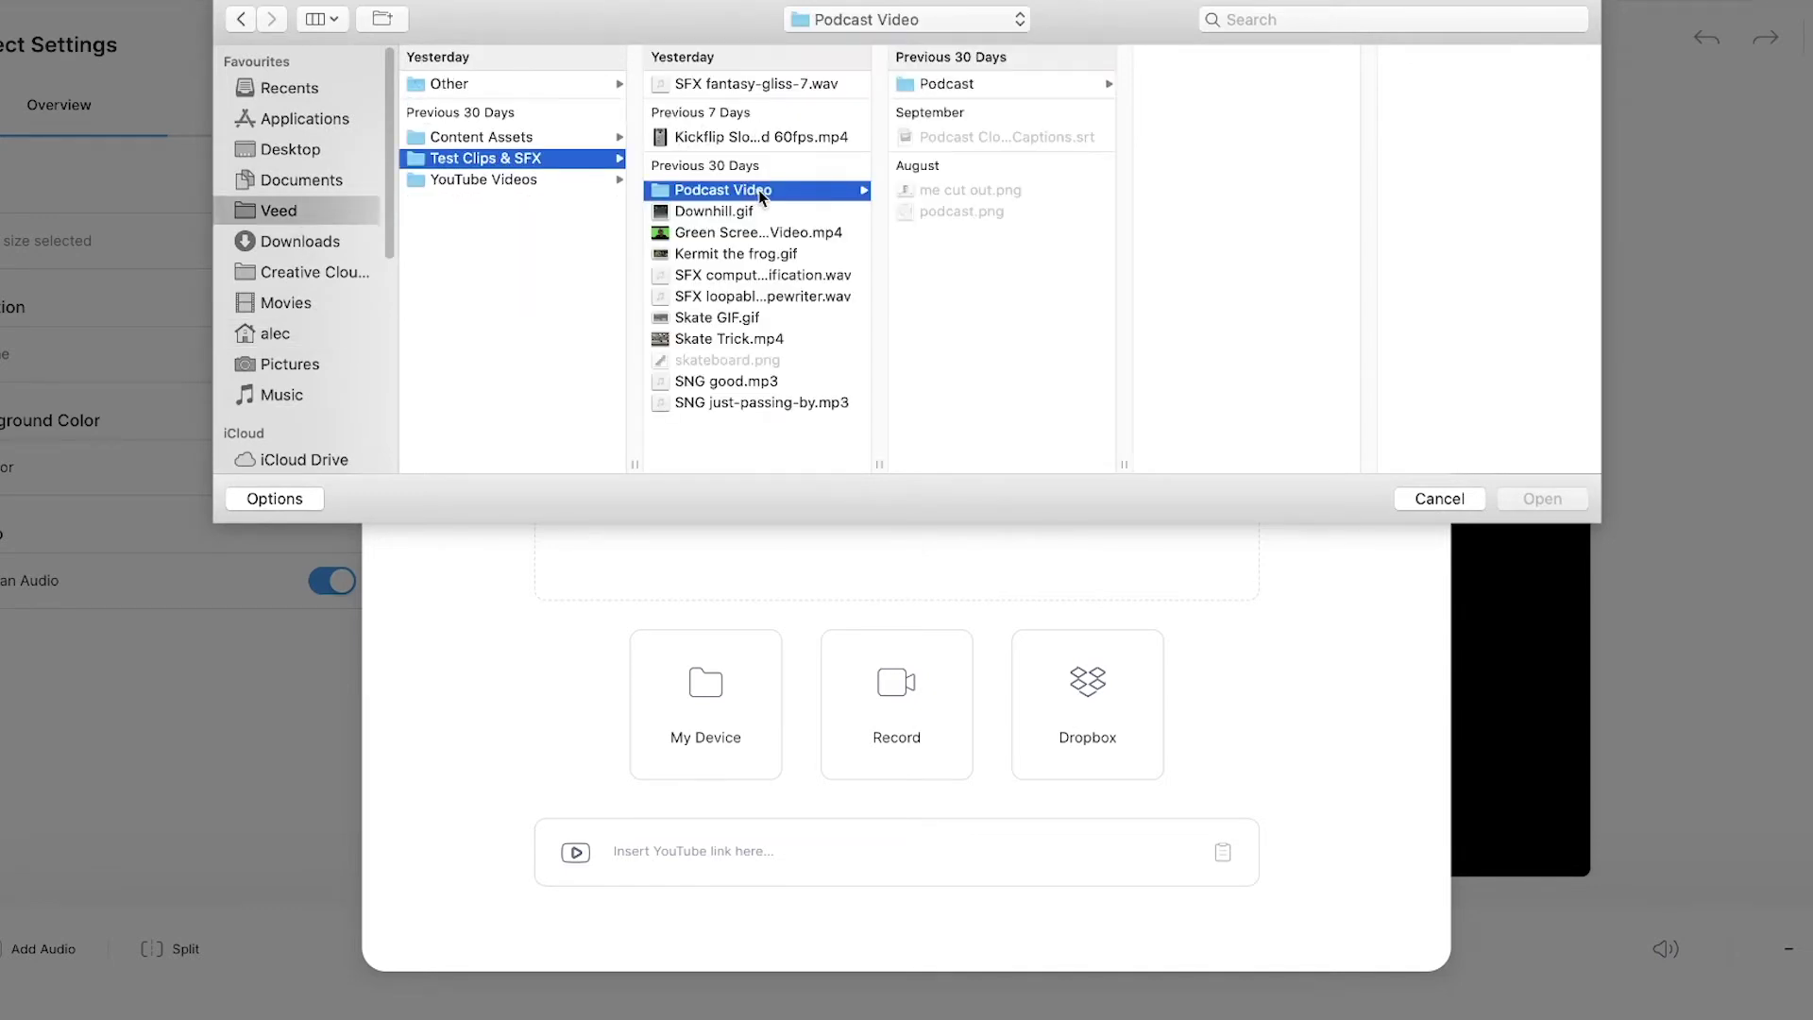
{"action": "left_click", "coordinate": [975, 87]}
{"action": "left_click", "coordinate": [1203, 83]}
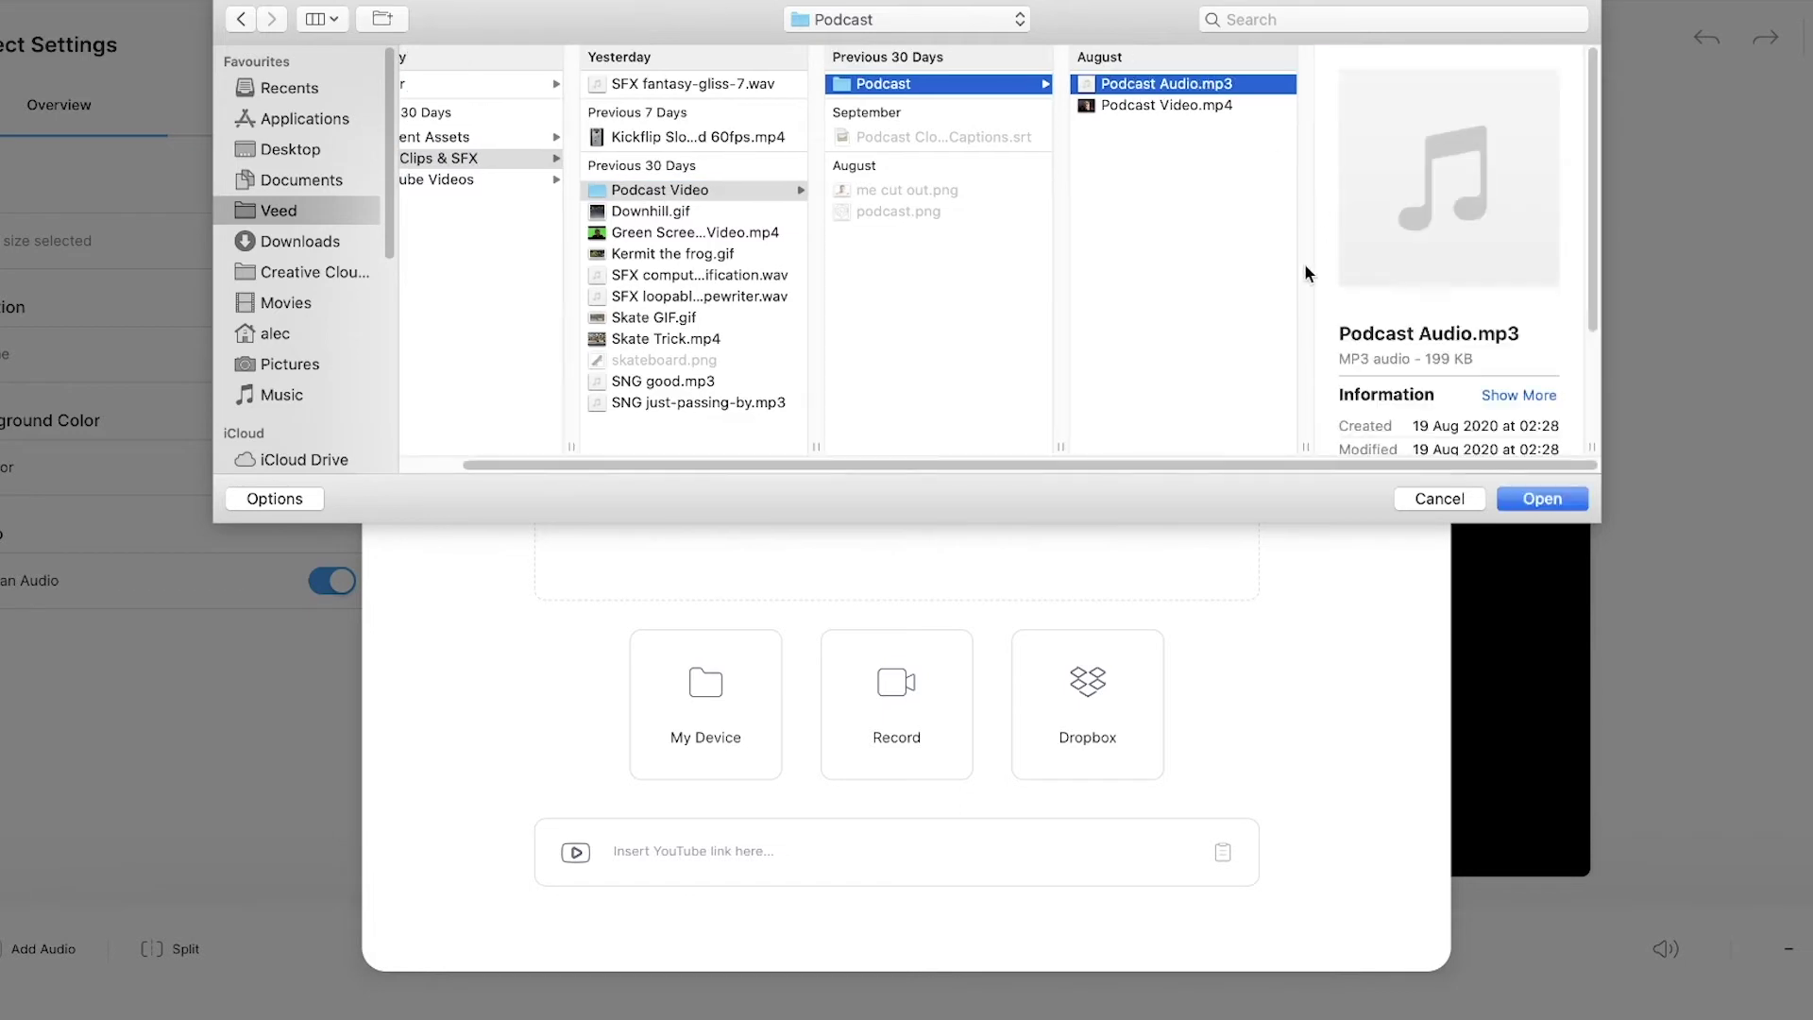
{"action": "left_click", "coordinate": [1541, 500]}
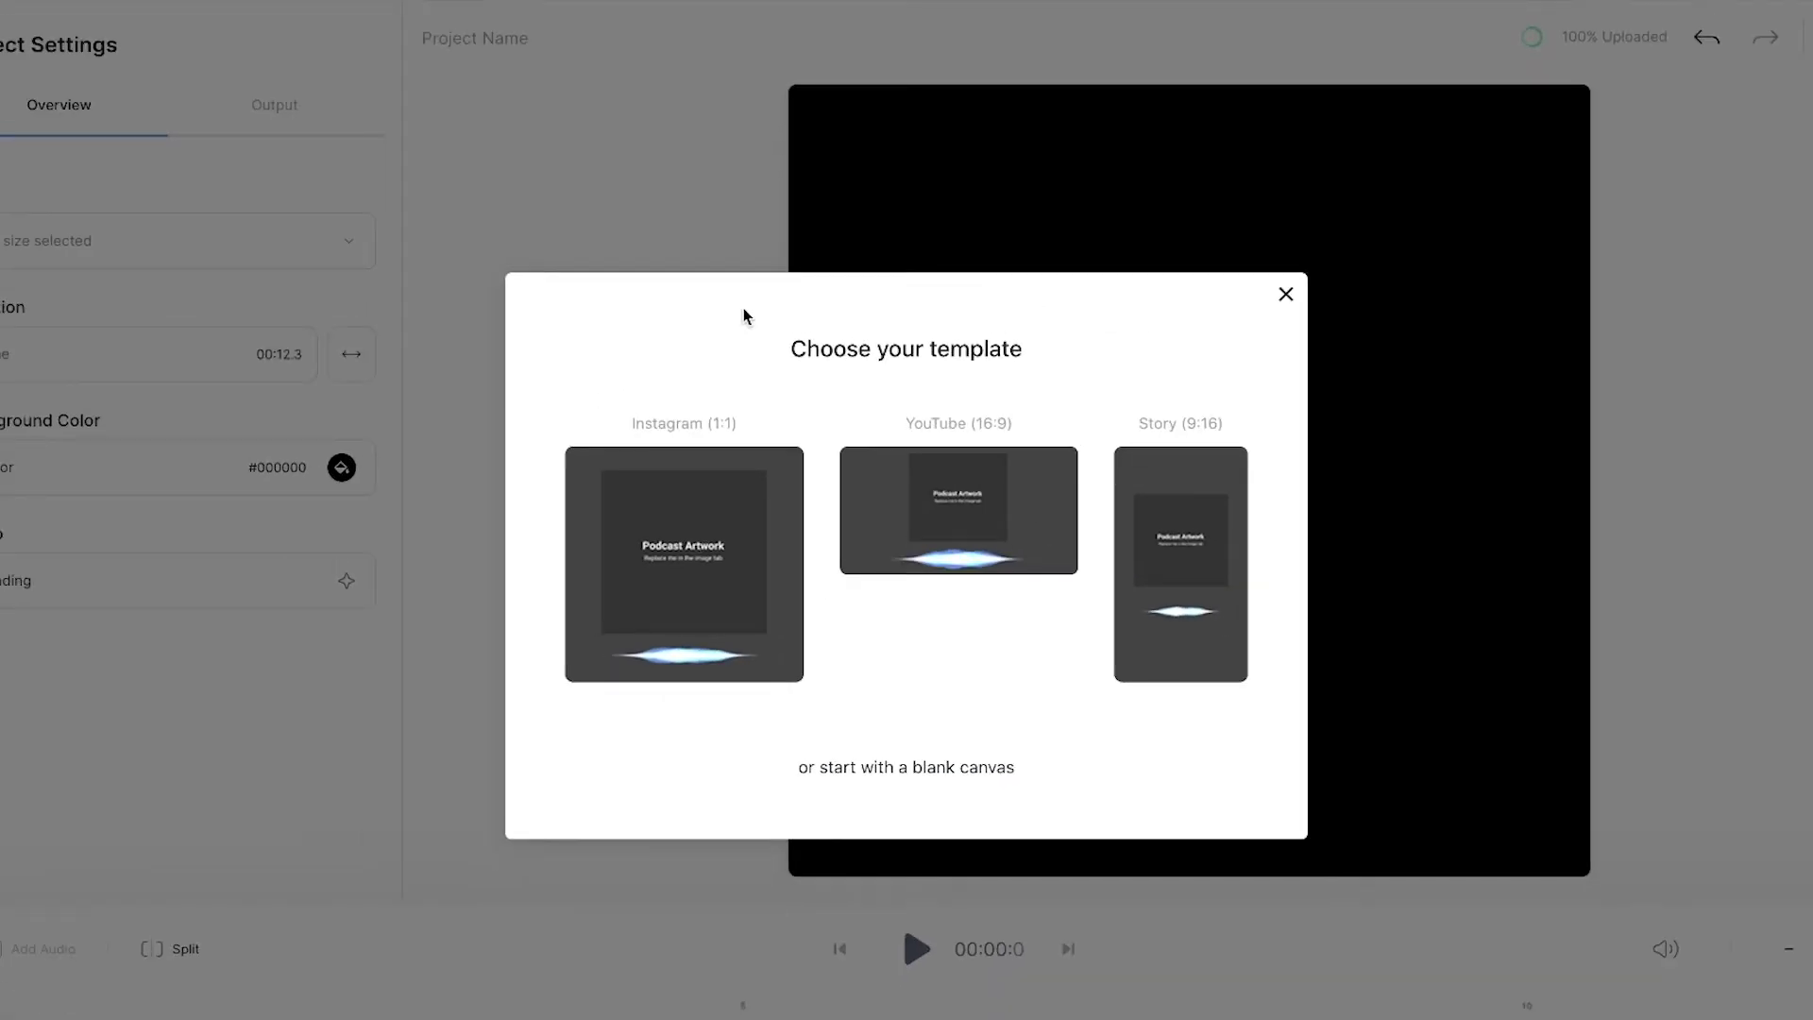
Apply the Instagram (1:1) template, preview the sound wave, and select the artwork placeholder
{"action": "left_click", "coordinate": [684, 514]}
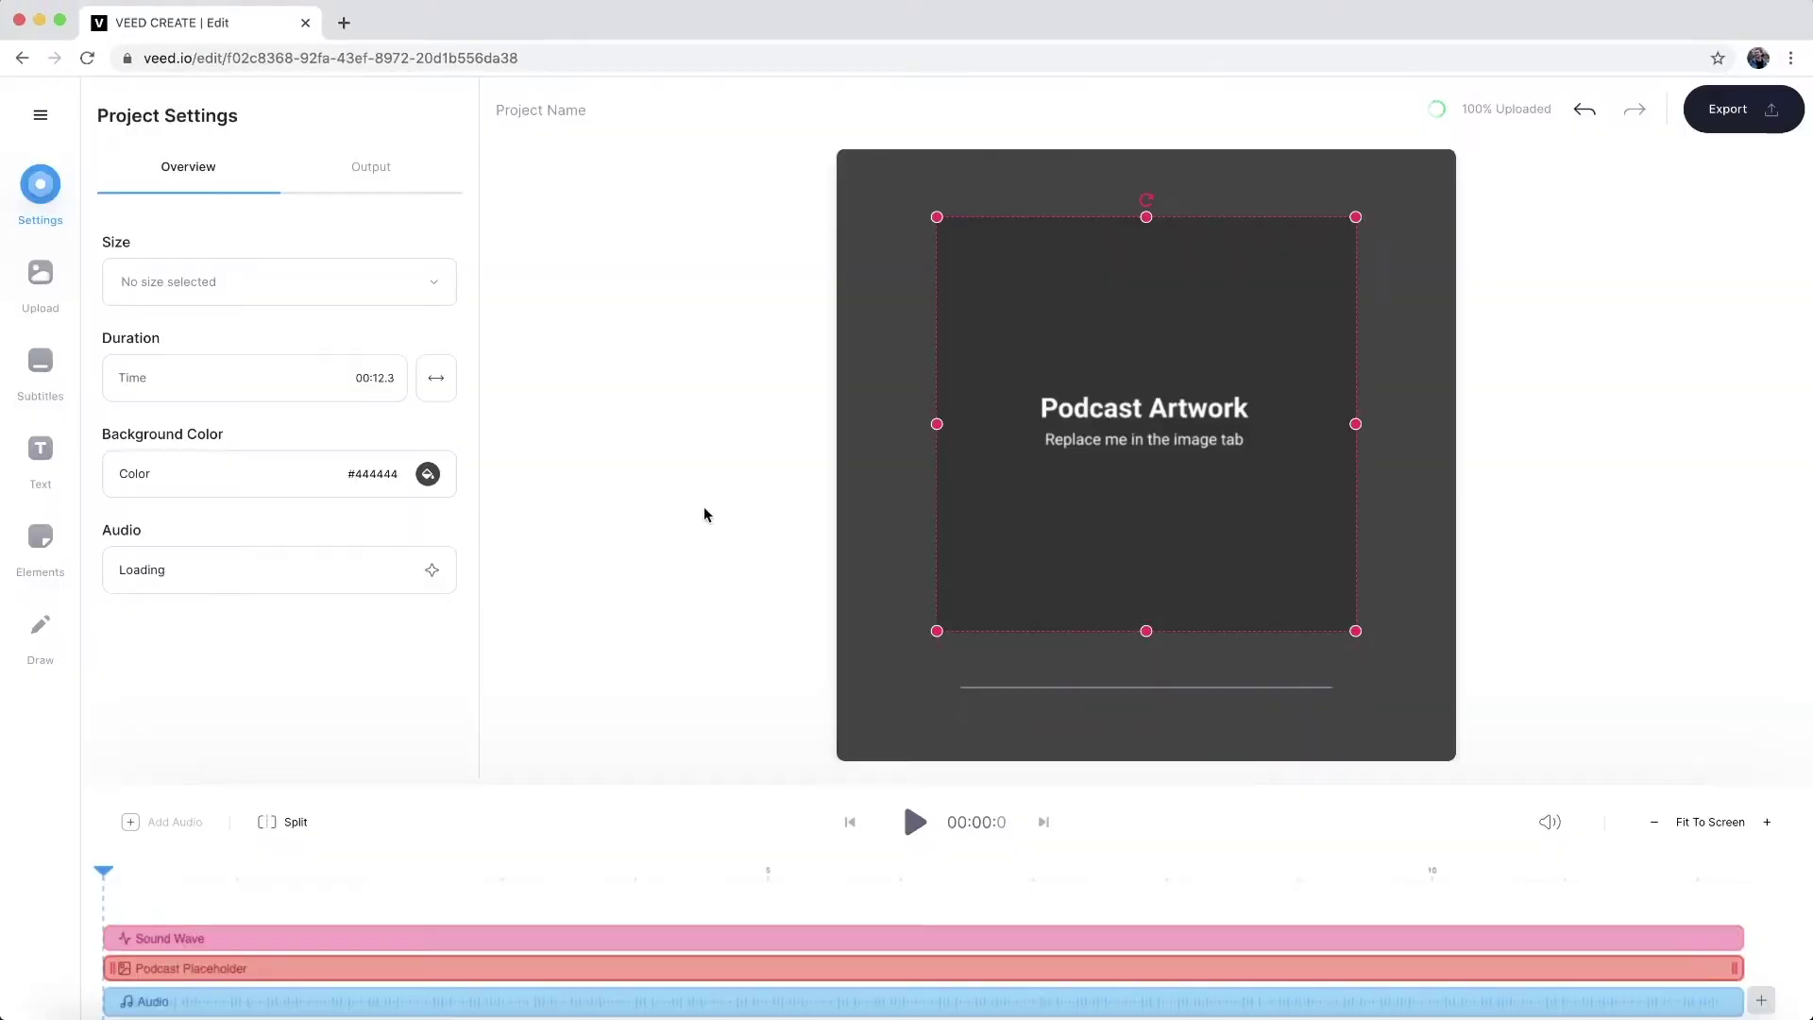
{"action": "left_click", "coordinate": [915, 822]}
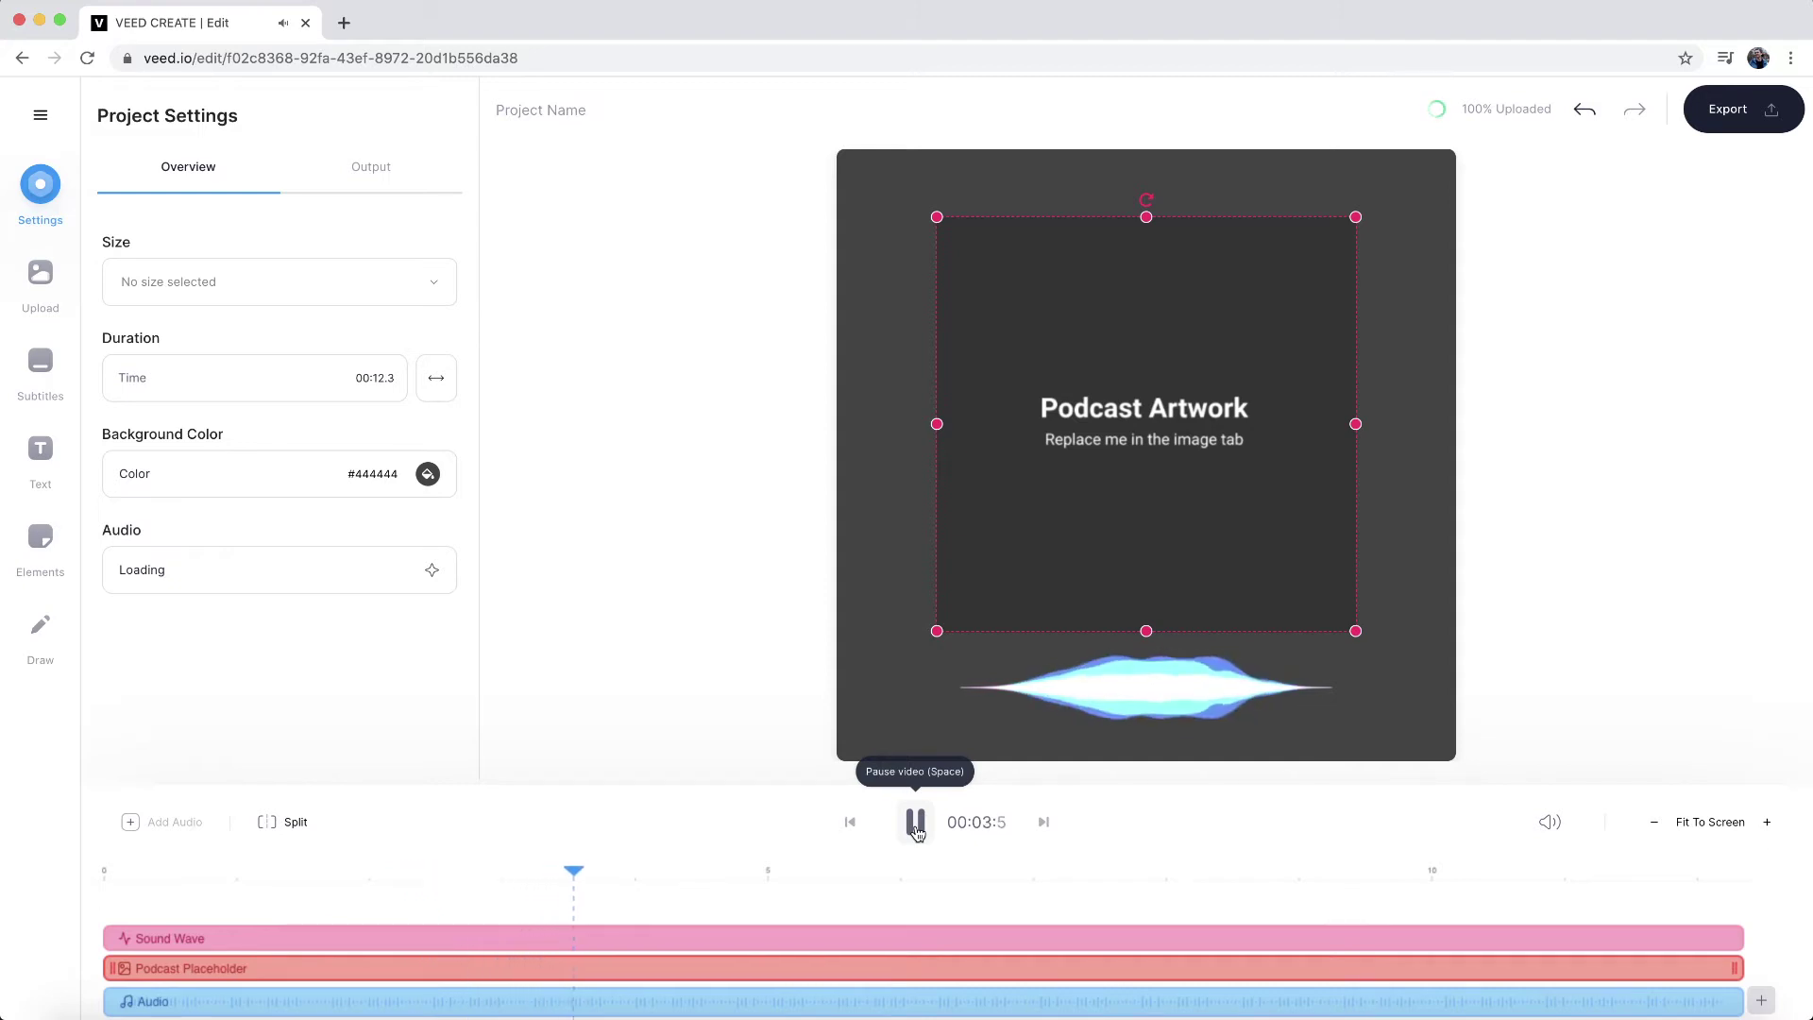
{"action": "left_click", "coordinate": [915, 822]}
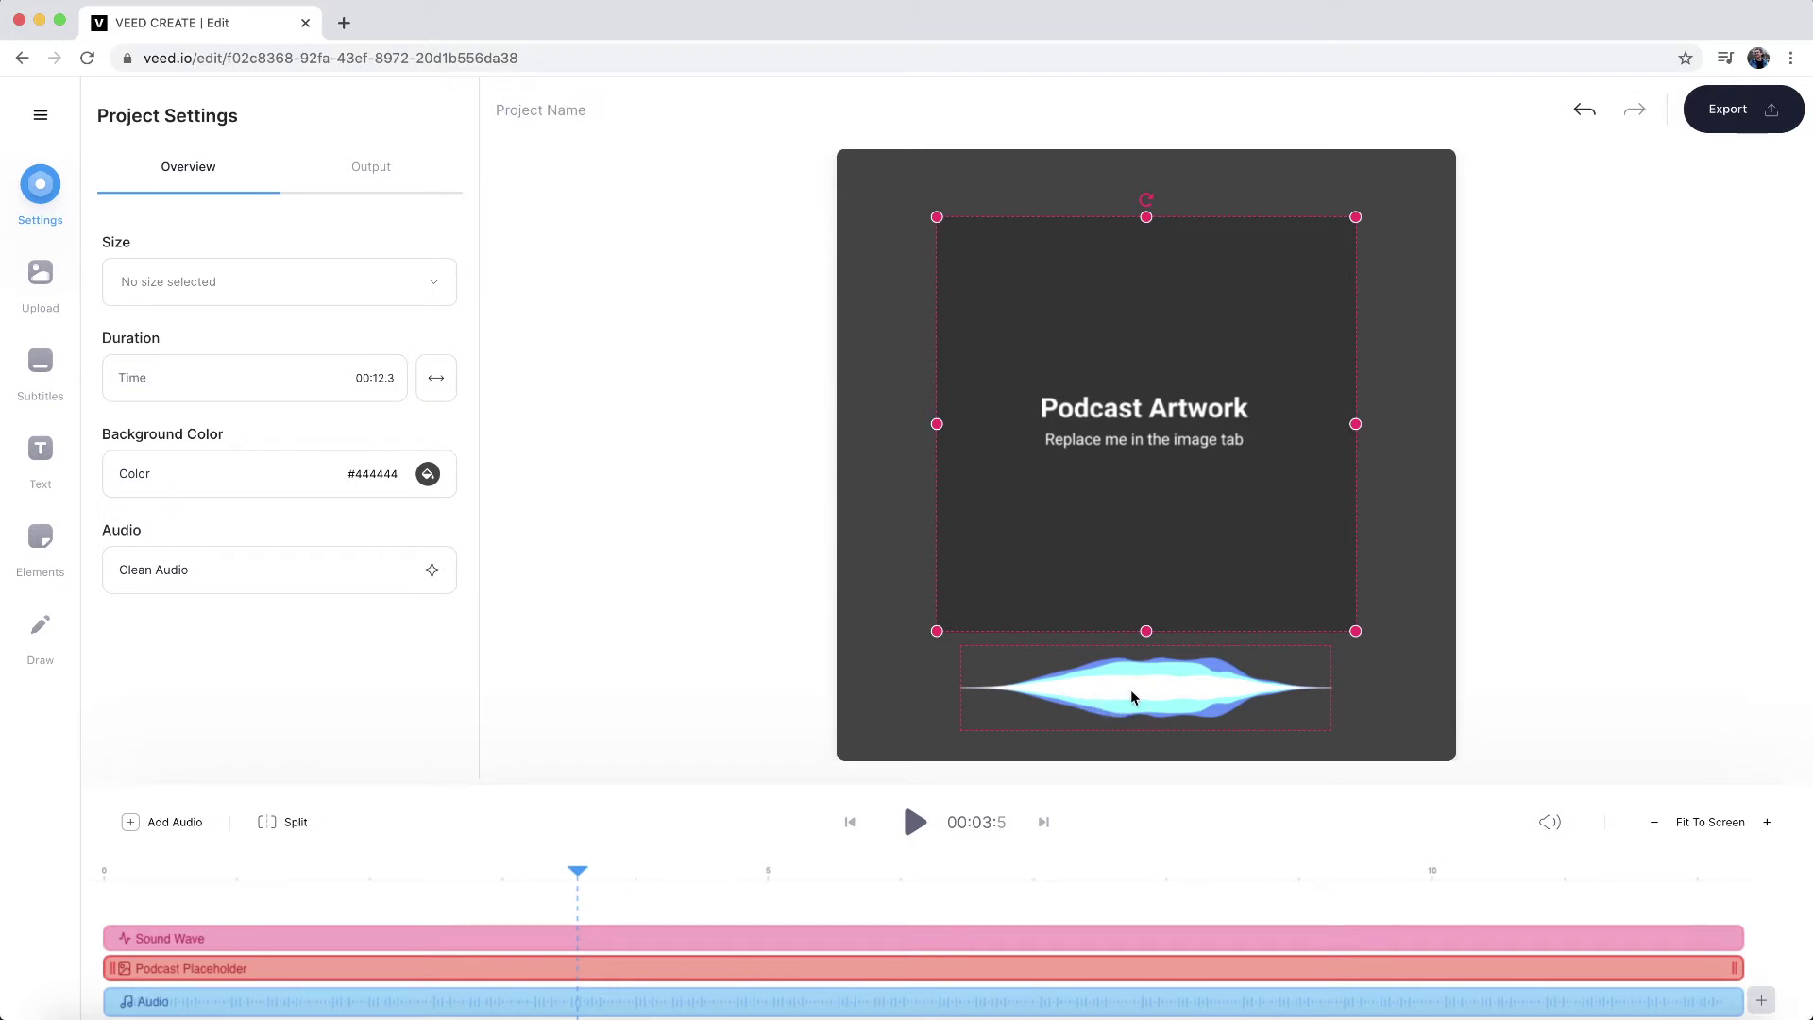
{"action": "left_click", "coordinate": [1103, 425]}
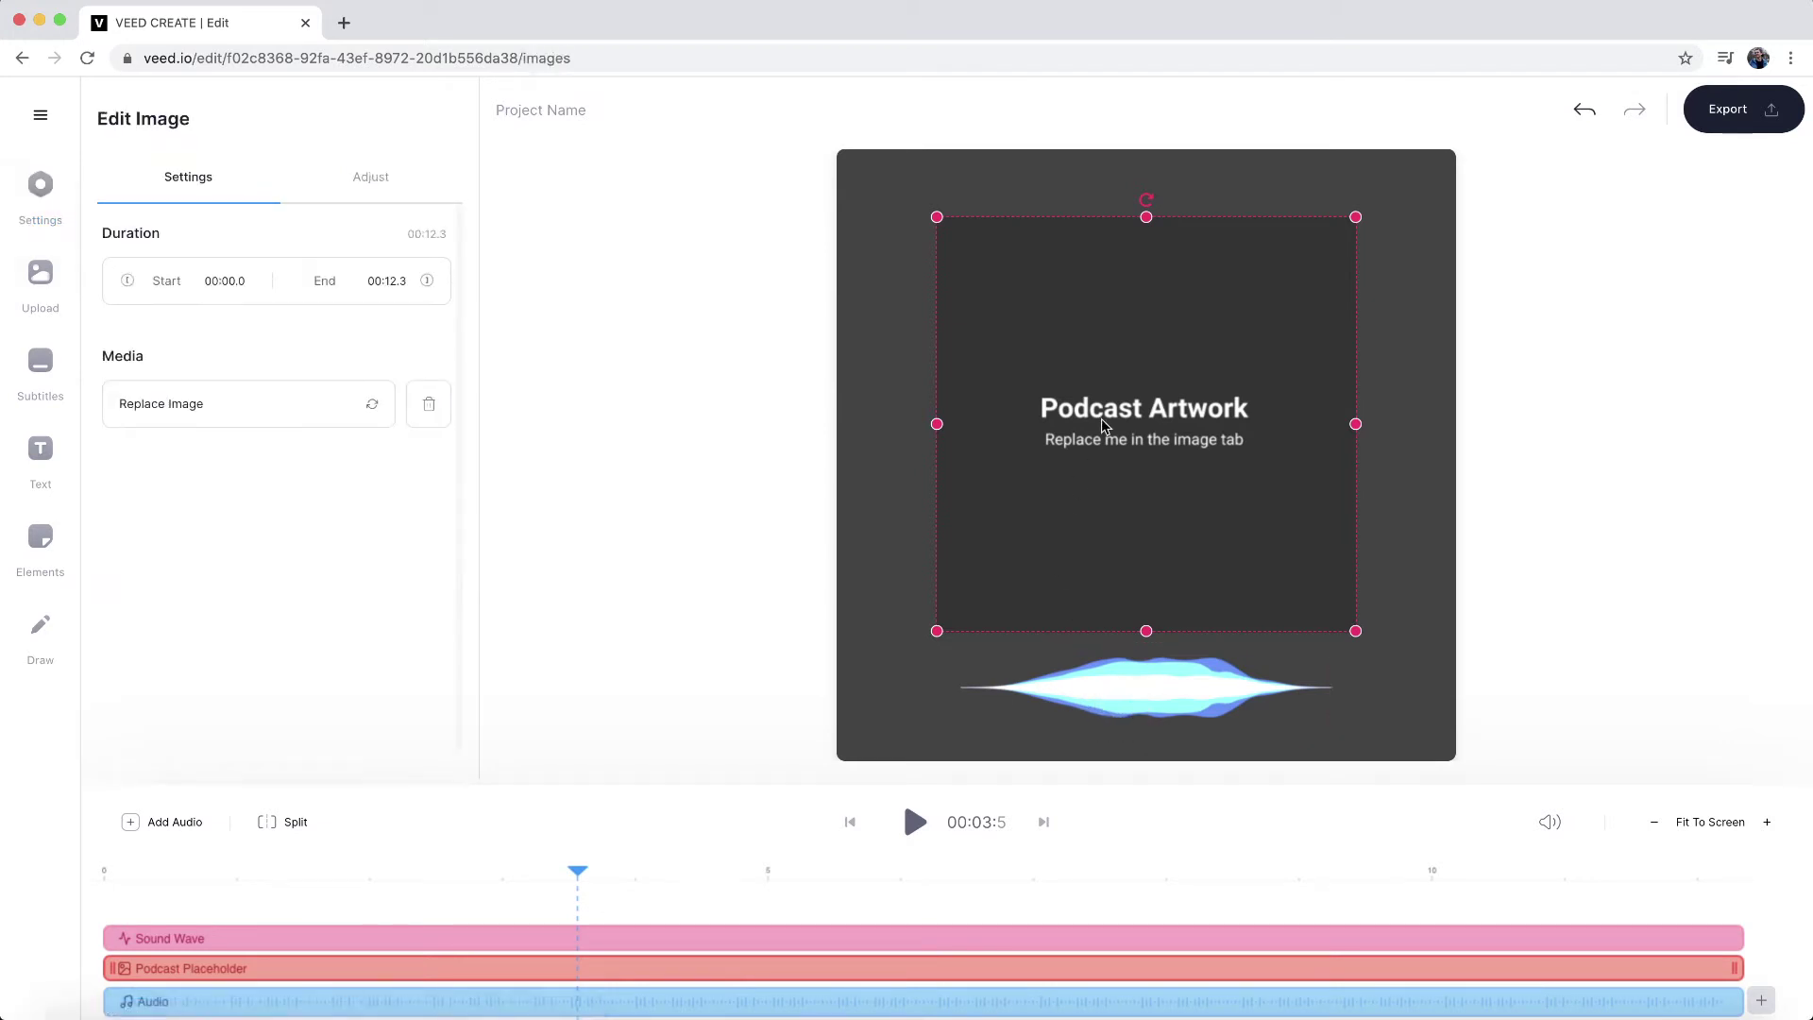
Delete the artwork placeholder and set the project background colour to pink #FF006A
{"action": "key", "text": "Delete"}
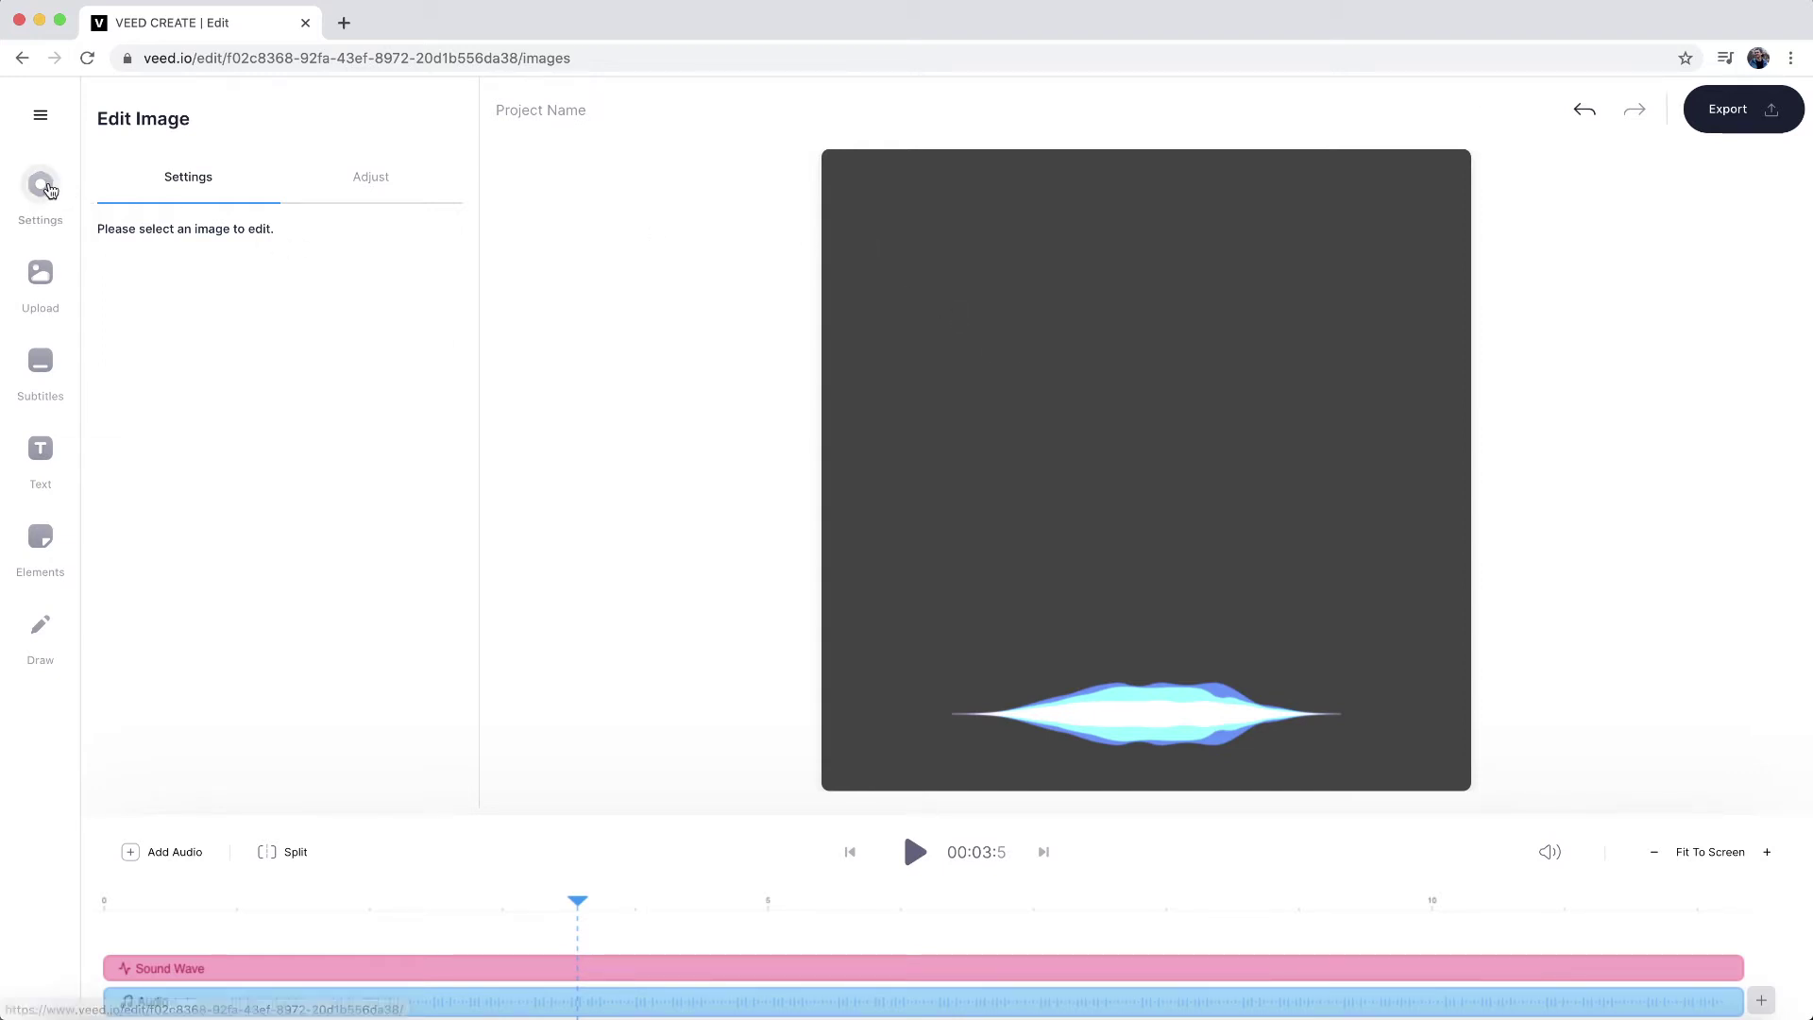
{"action": "left_click", "coordinate": [55, 189]}
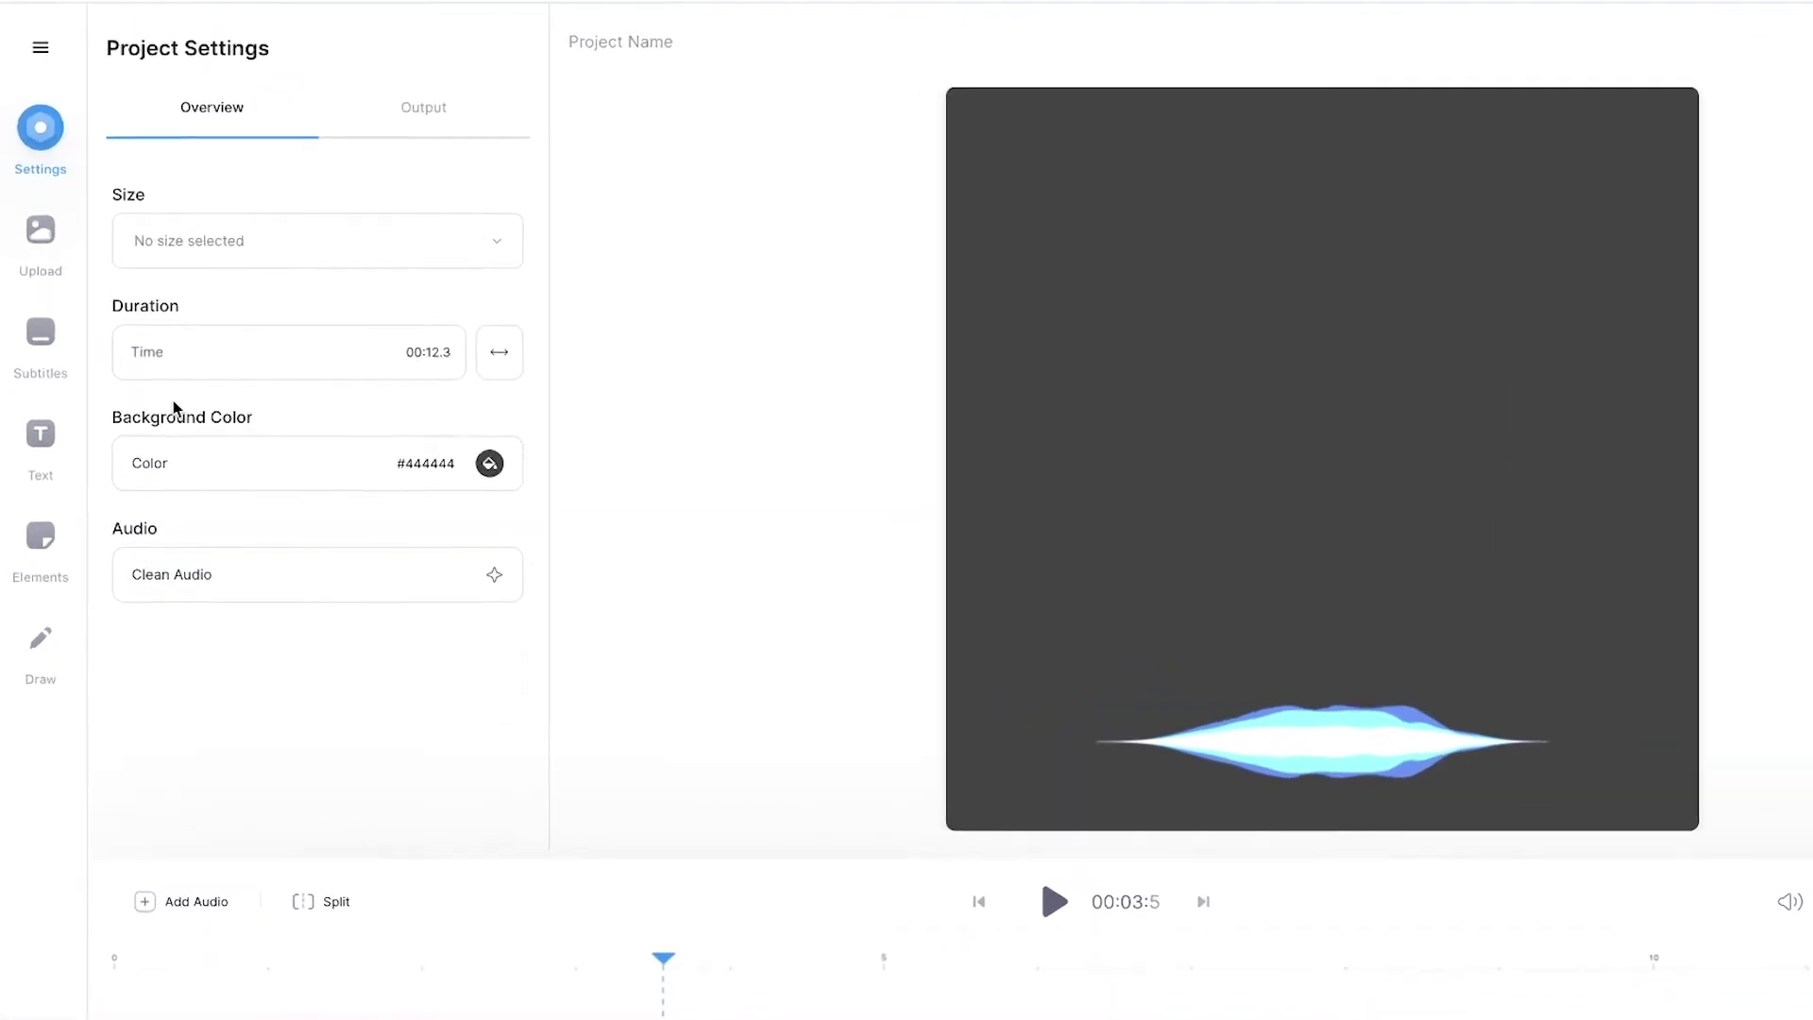
{"action": "left_click", "coordinate": [514, 461]}
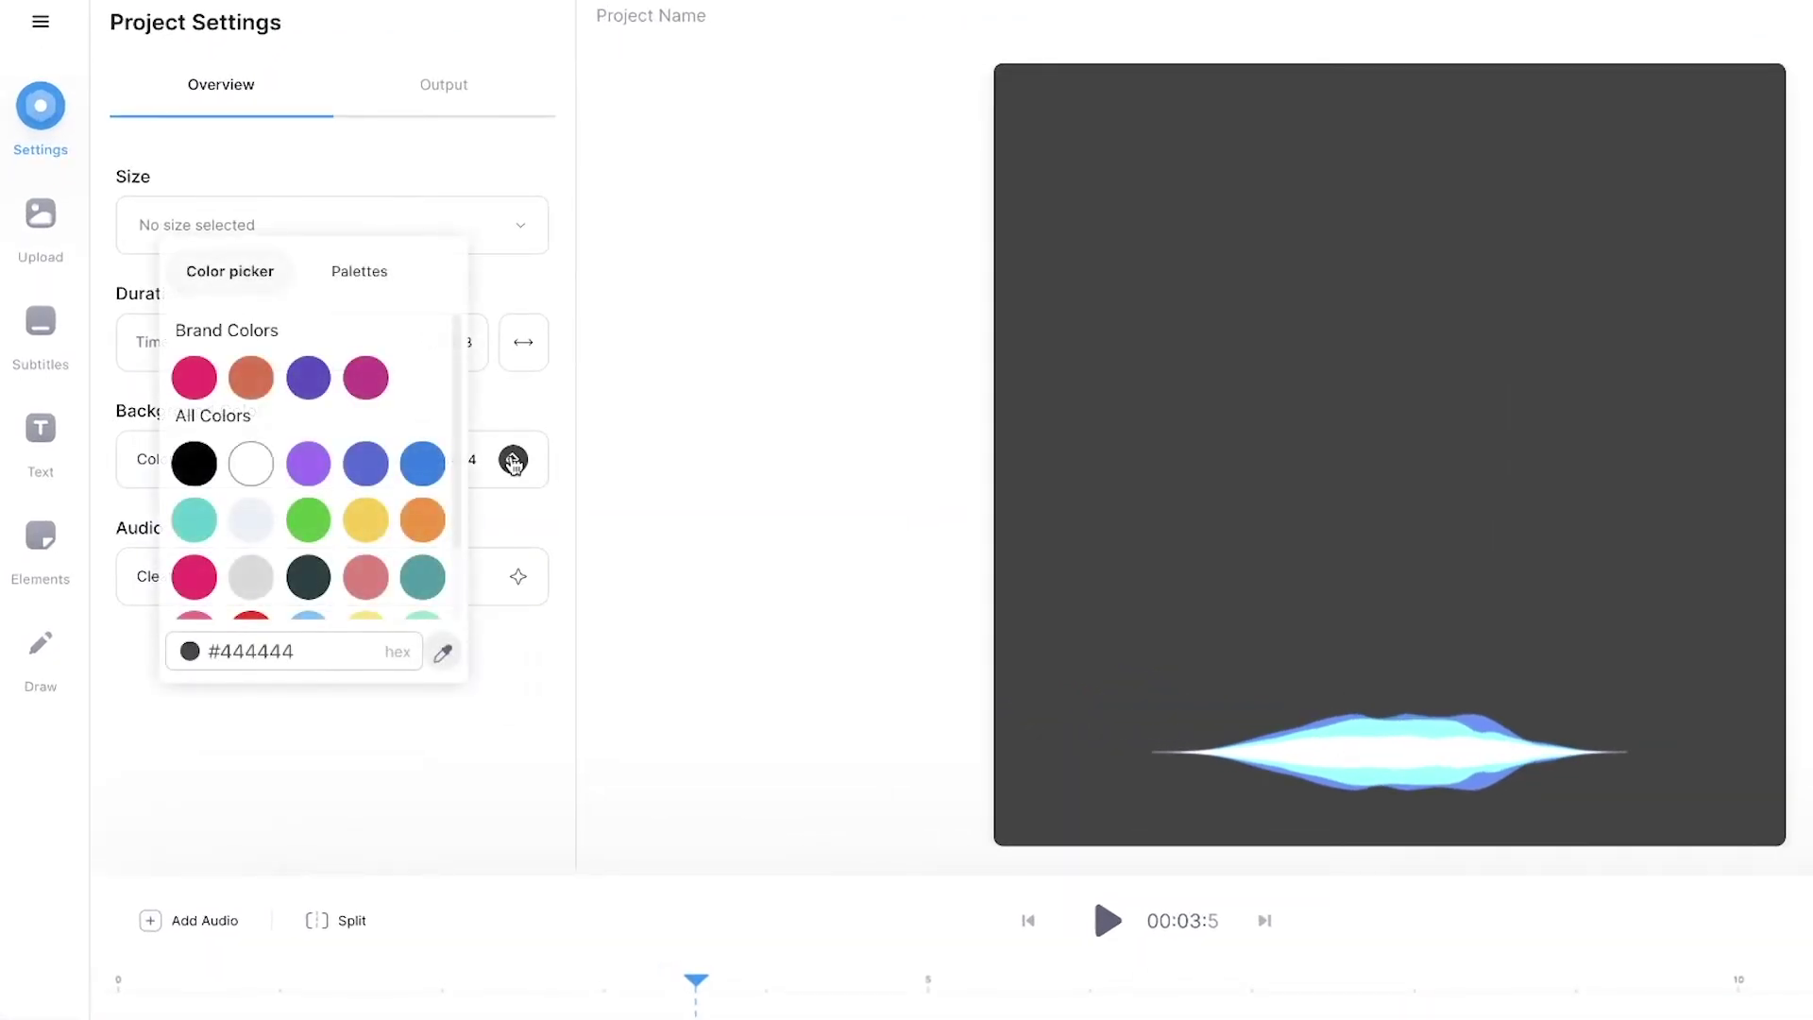
{"action": "left_click", "coordinate": [190, 389]}
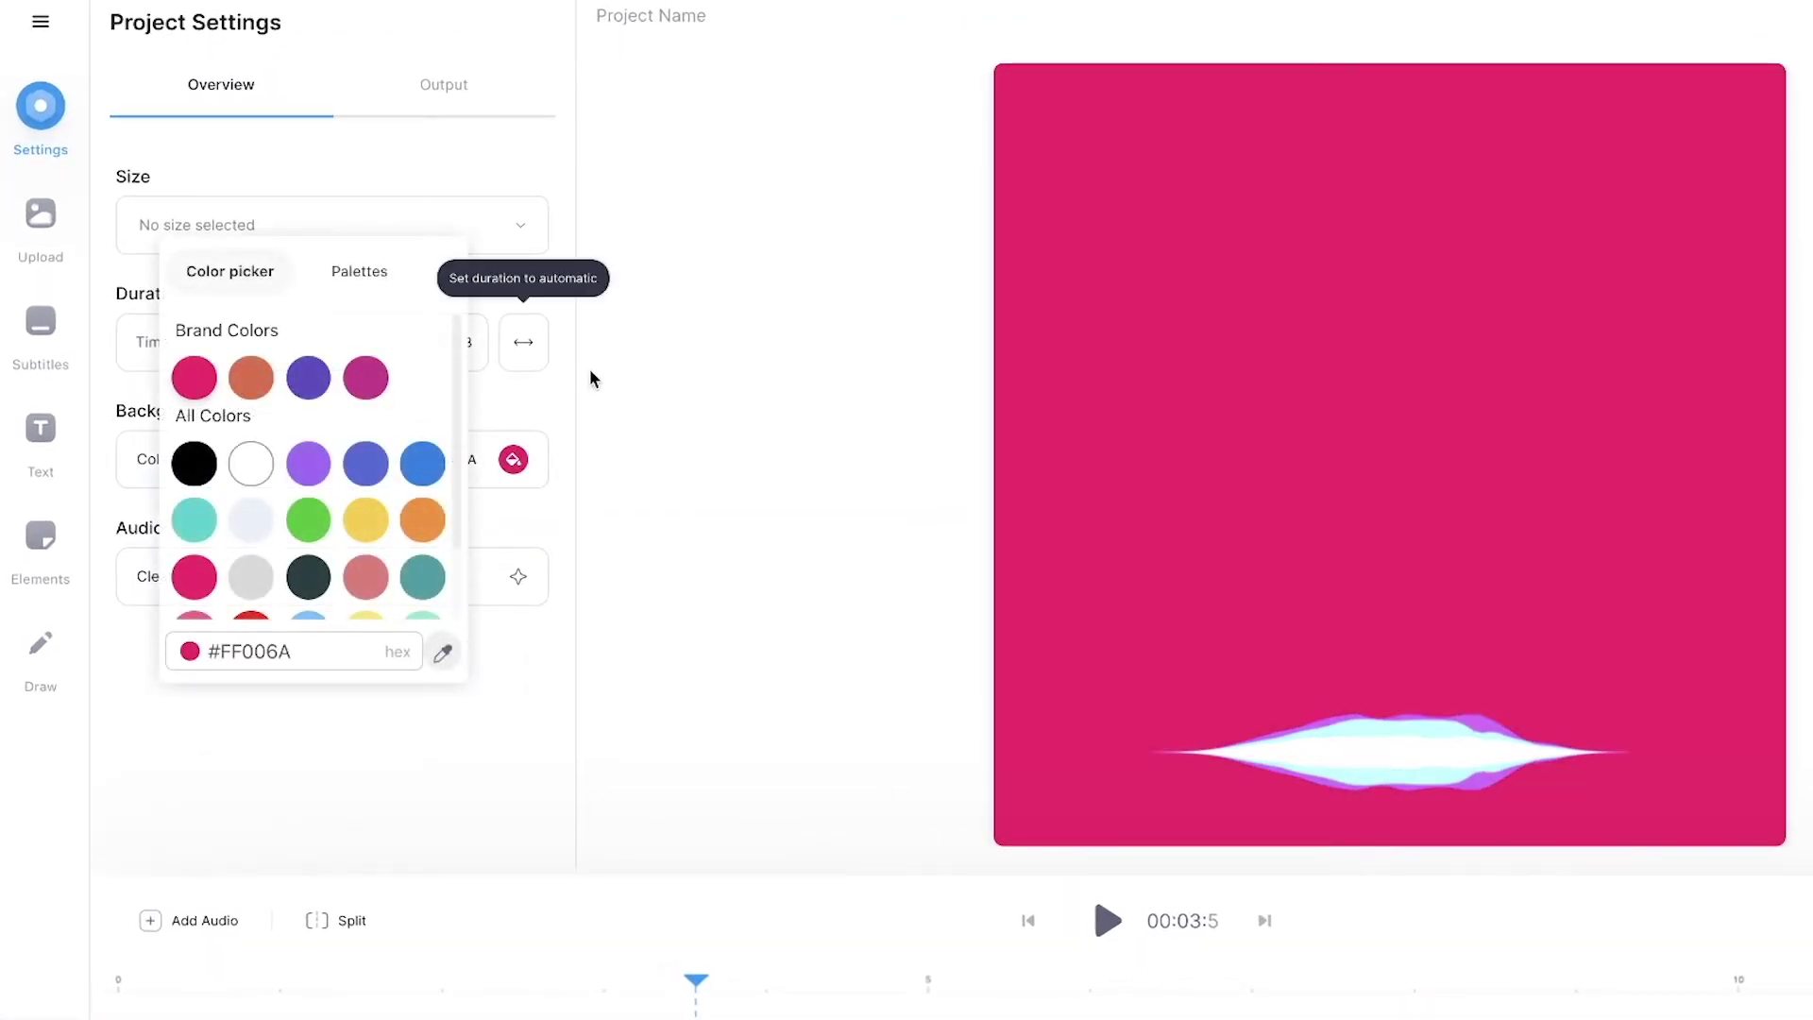
{"action": "left_click", "coordinate": [653, 368]}
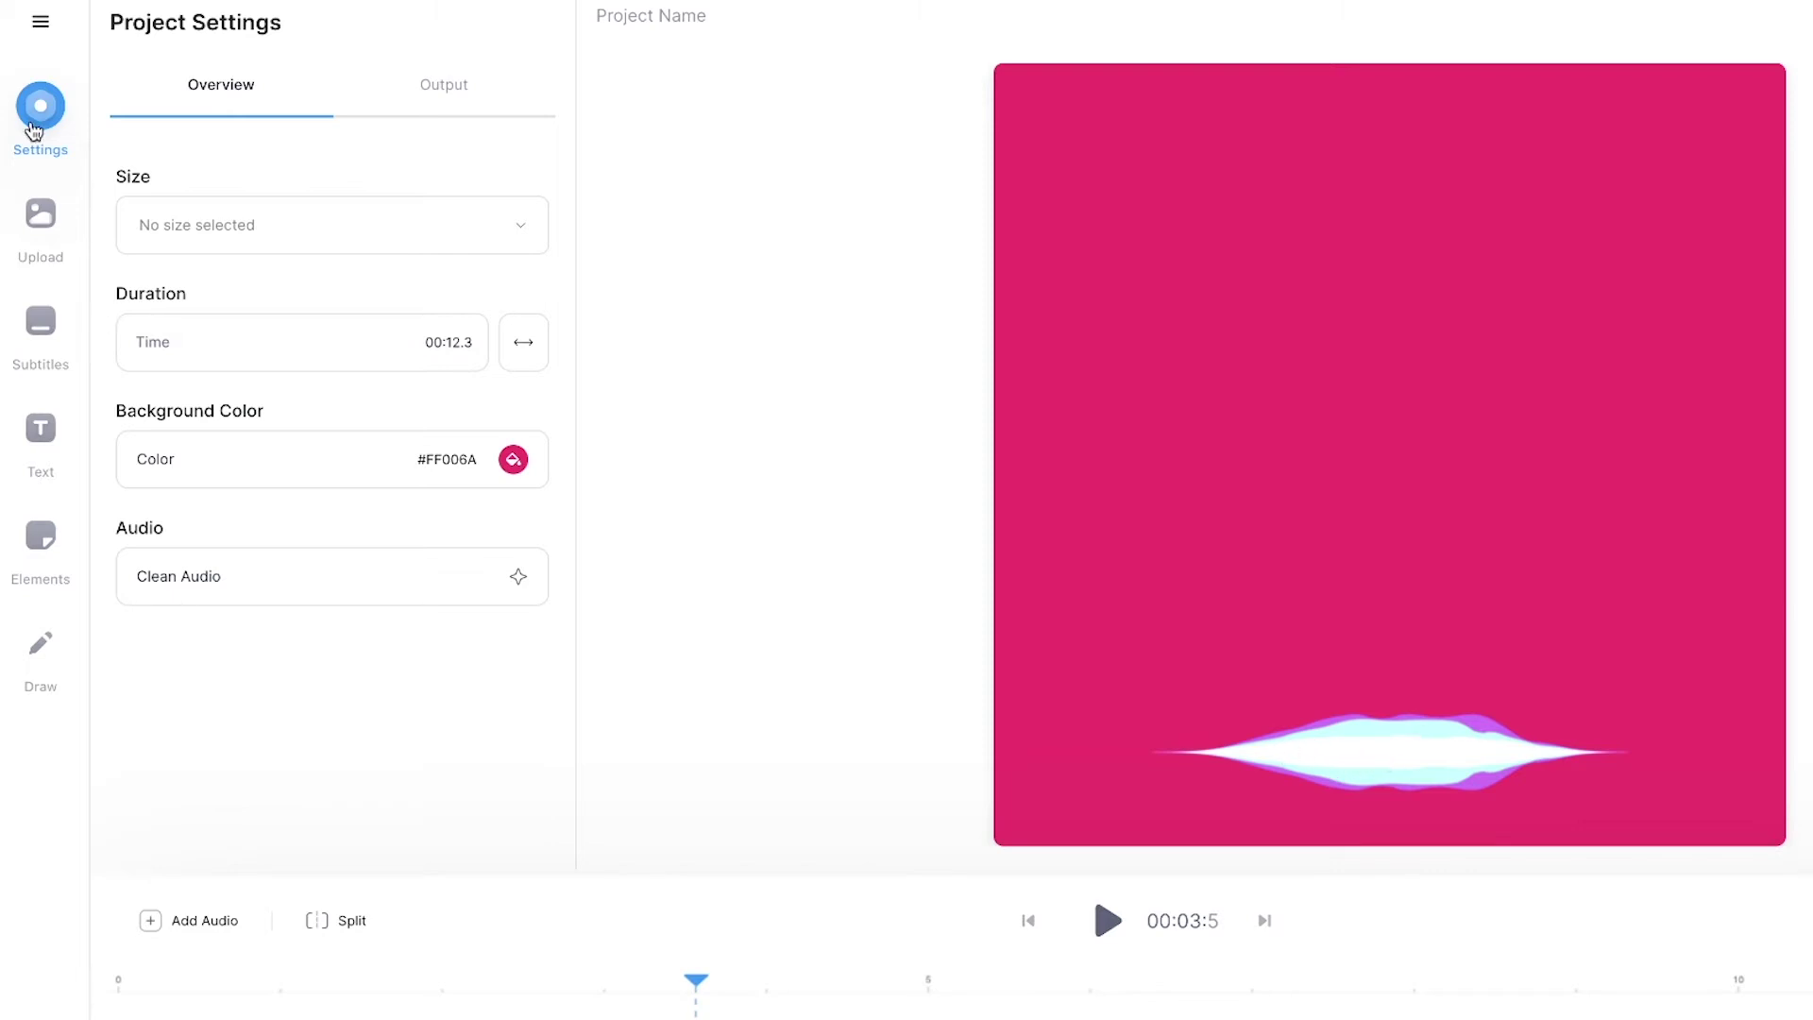
Show all sound wave styles in Elements and delete the existing flat sound wave
{"action": "left_click", "coordinate": [40, 538]}
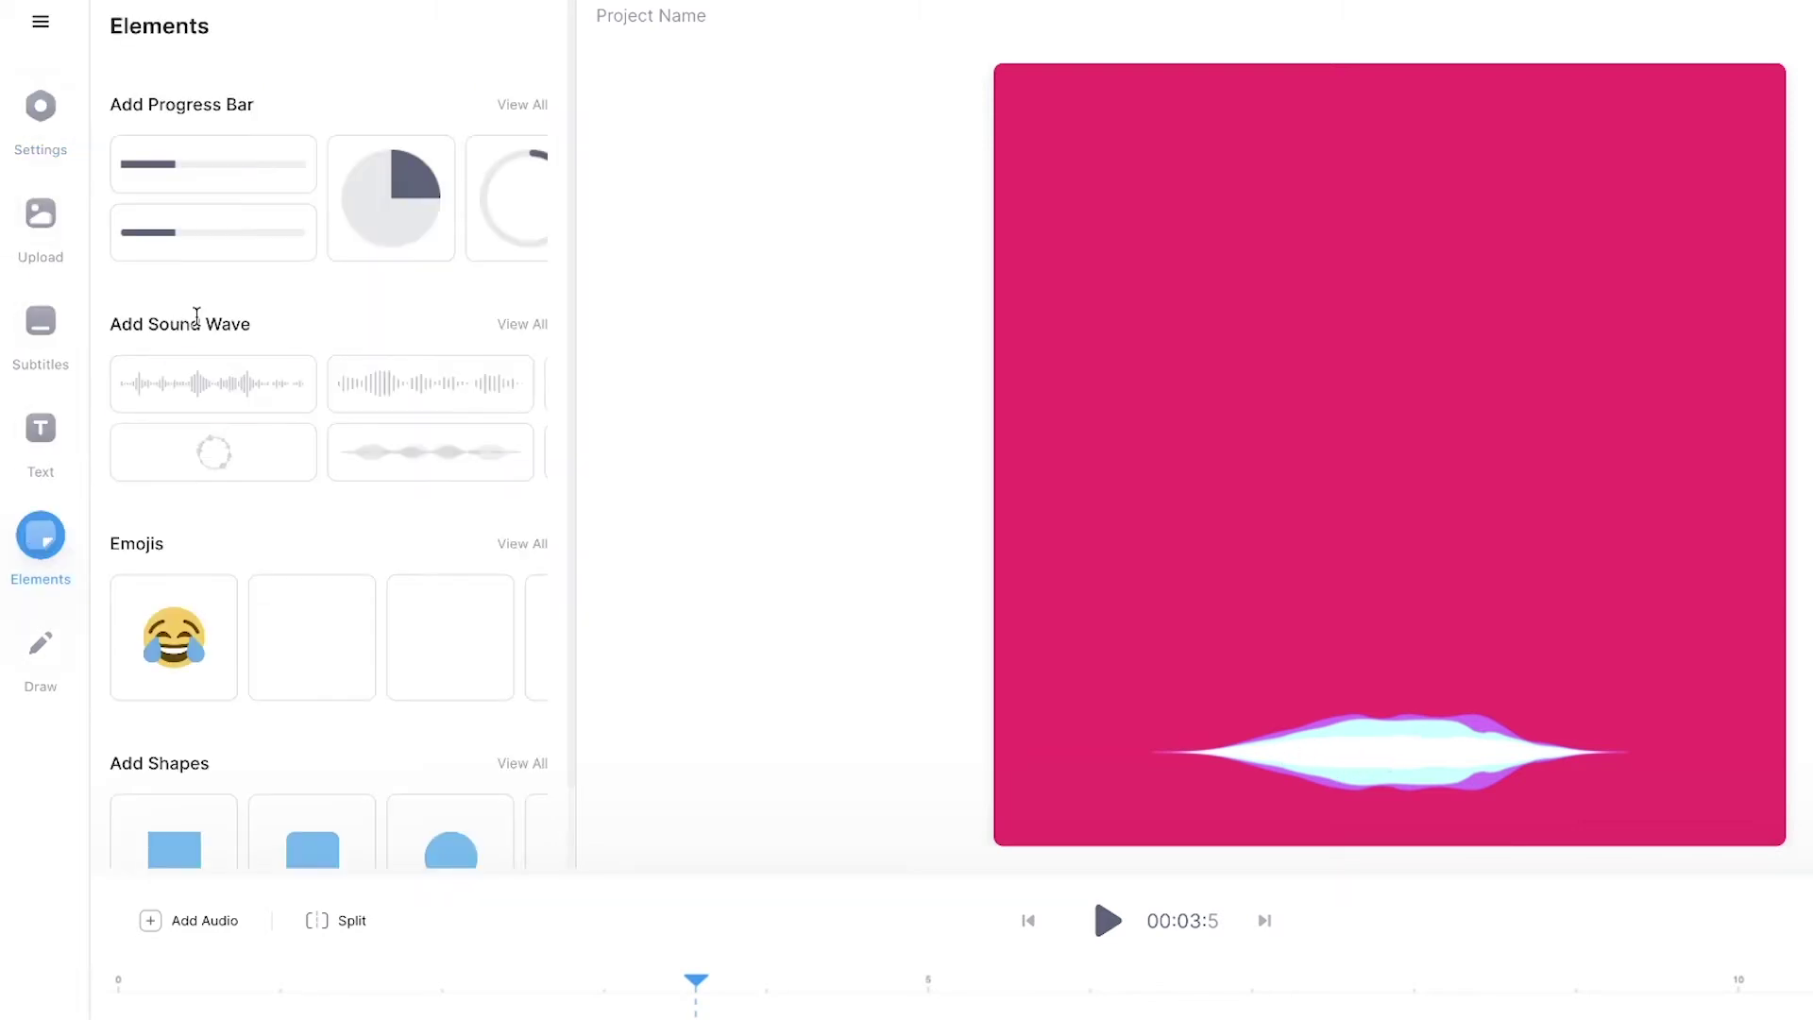
{"action": "scroll", "coordinate": [284, 387], "scroll_direction": "right", "scroll_amount": 3}
{"action": "scroll", "coordinate": [312, 387], "scroll_direction": "right", "scroll_amount": 3}
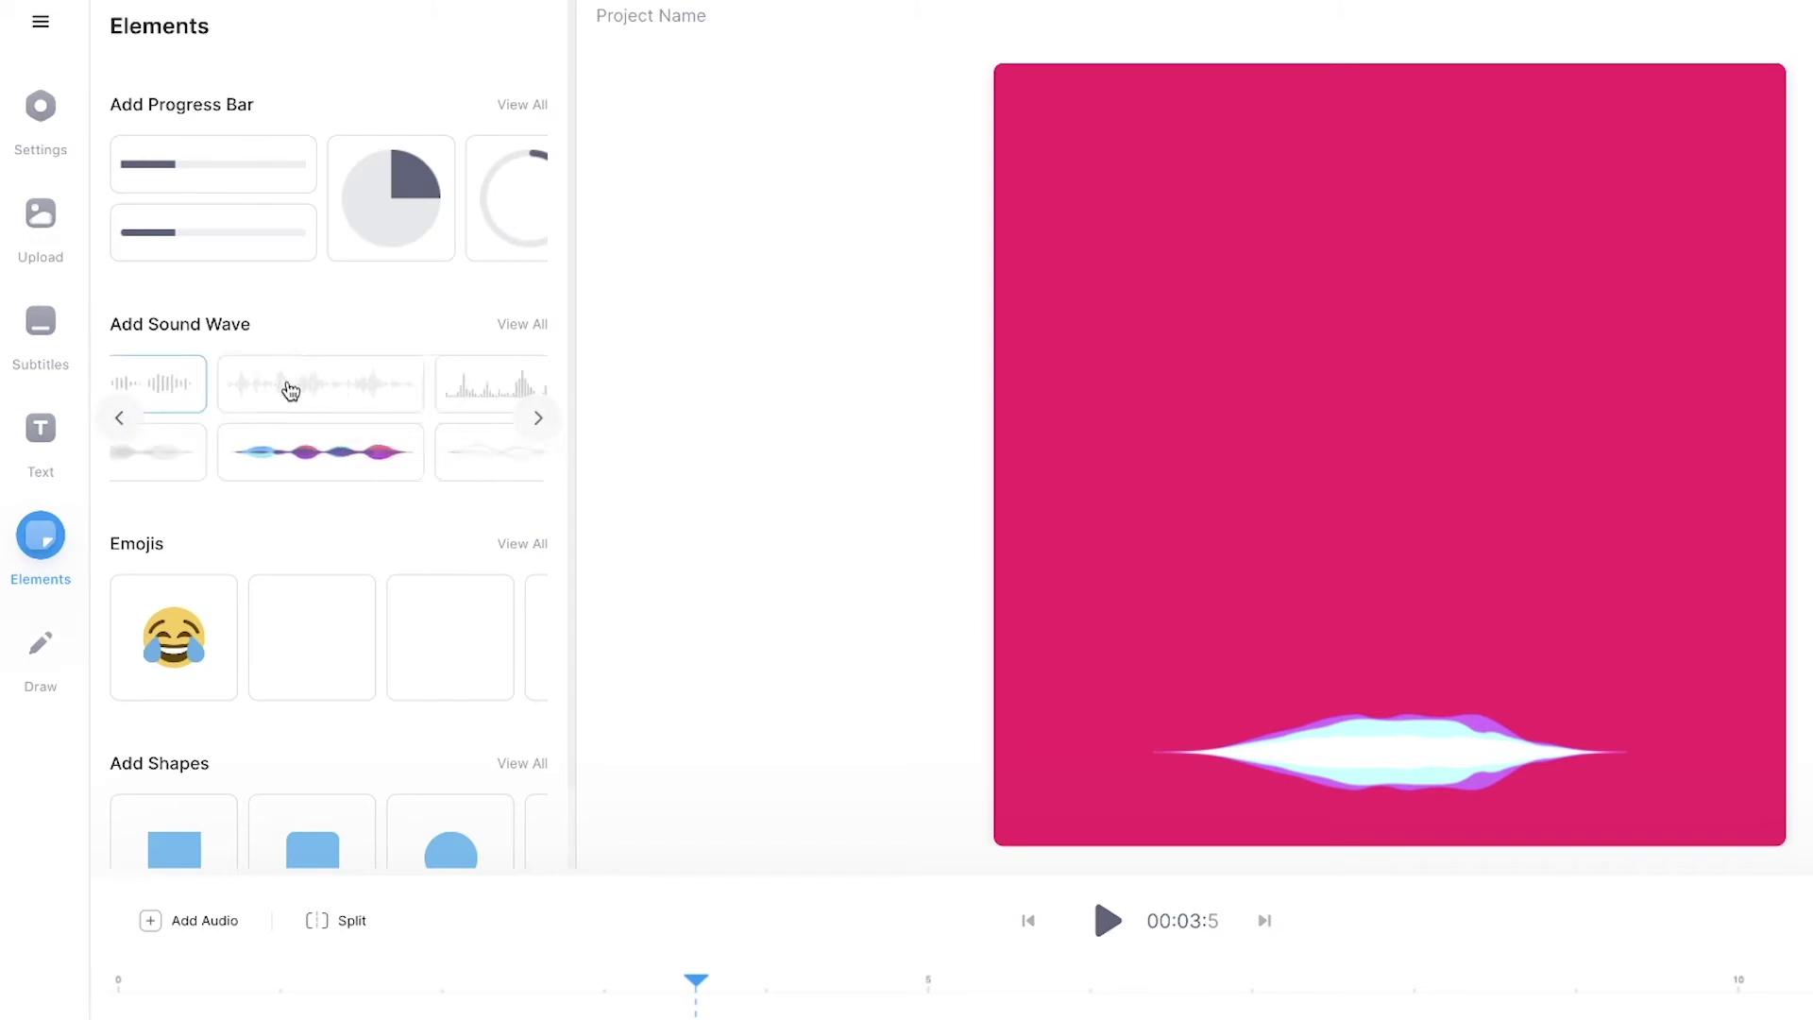
{"action": "left_click", "coordinate": [519, 326]}
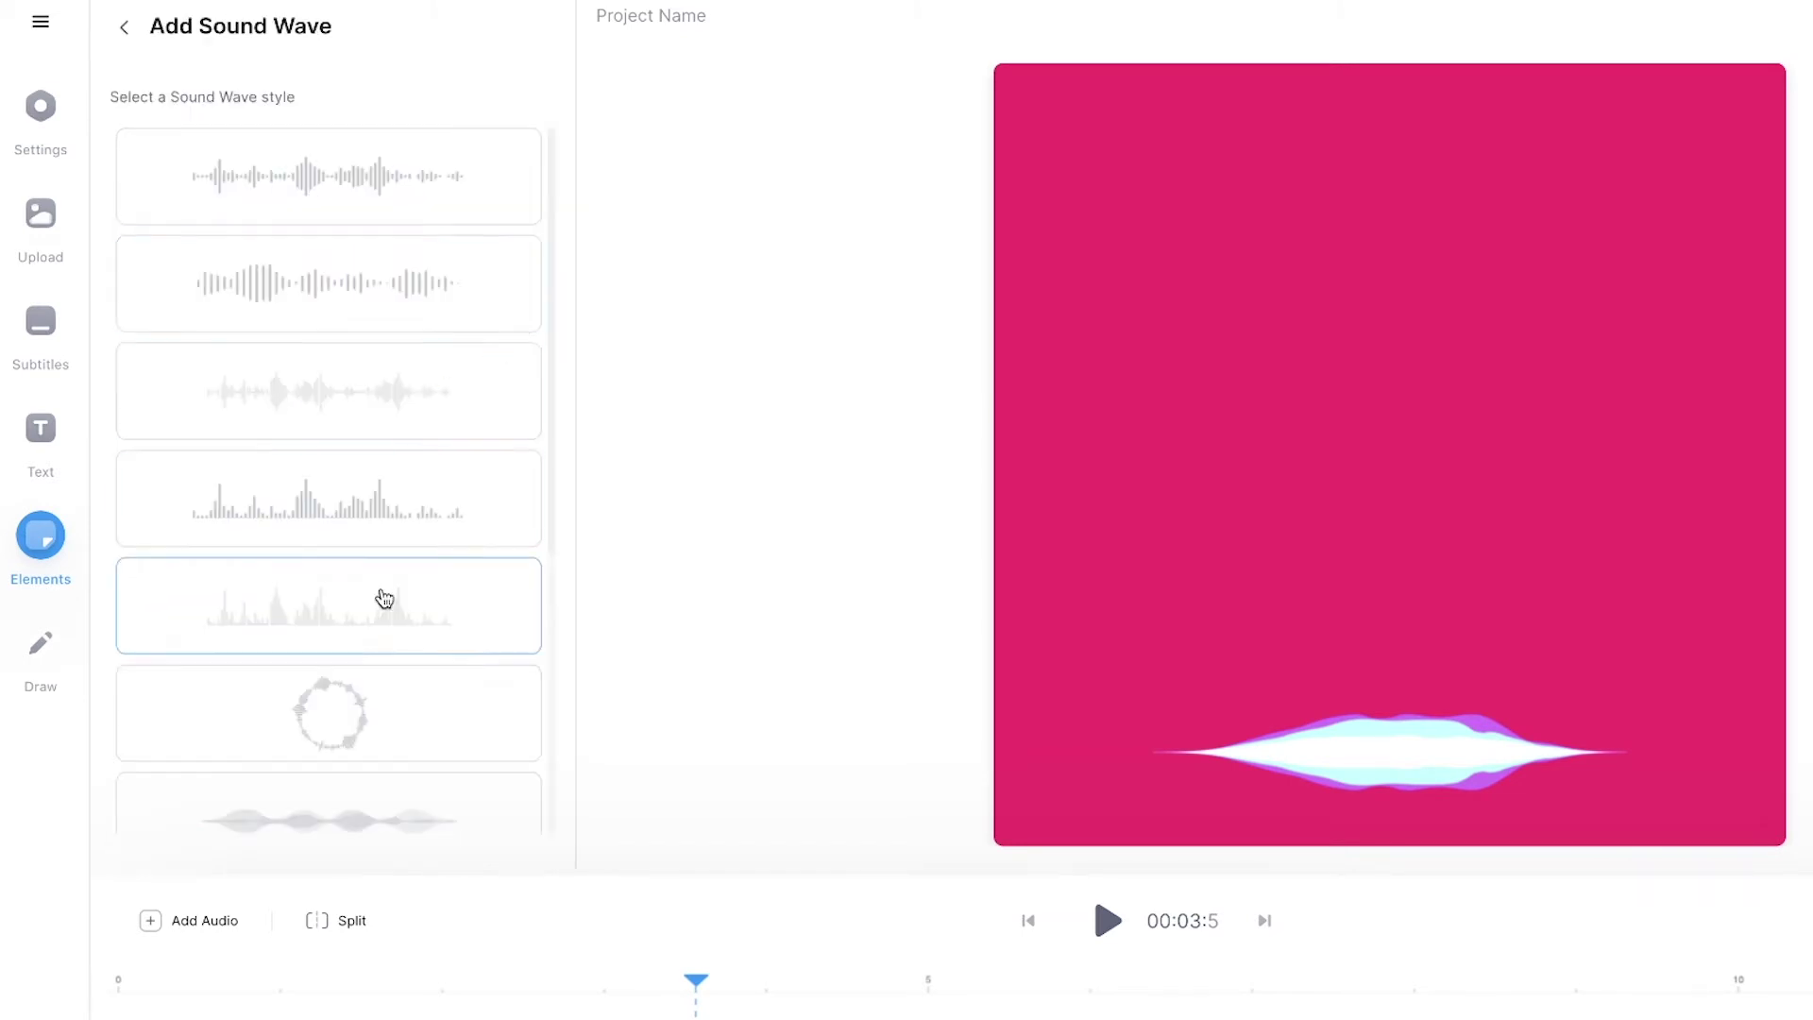
{"action": "scroll", "coordinate": [384, 598], "scroll_direction": "down", "scroll_amount": 4}
{"action": "scroll", "coordinate": [385, 599], "scroll_direction": "up", "scroll_amount": 3}
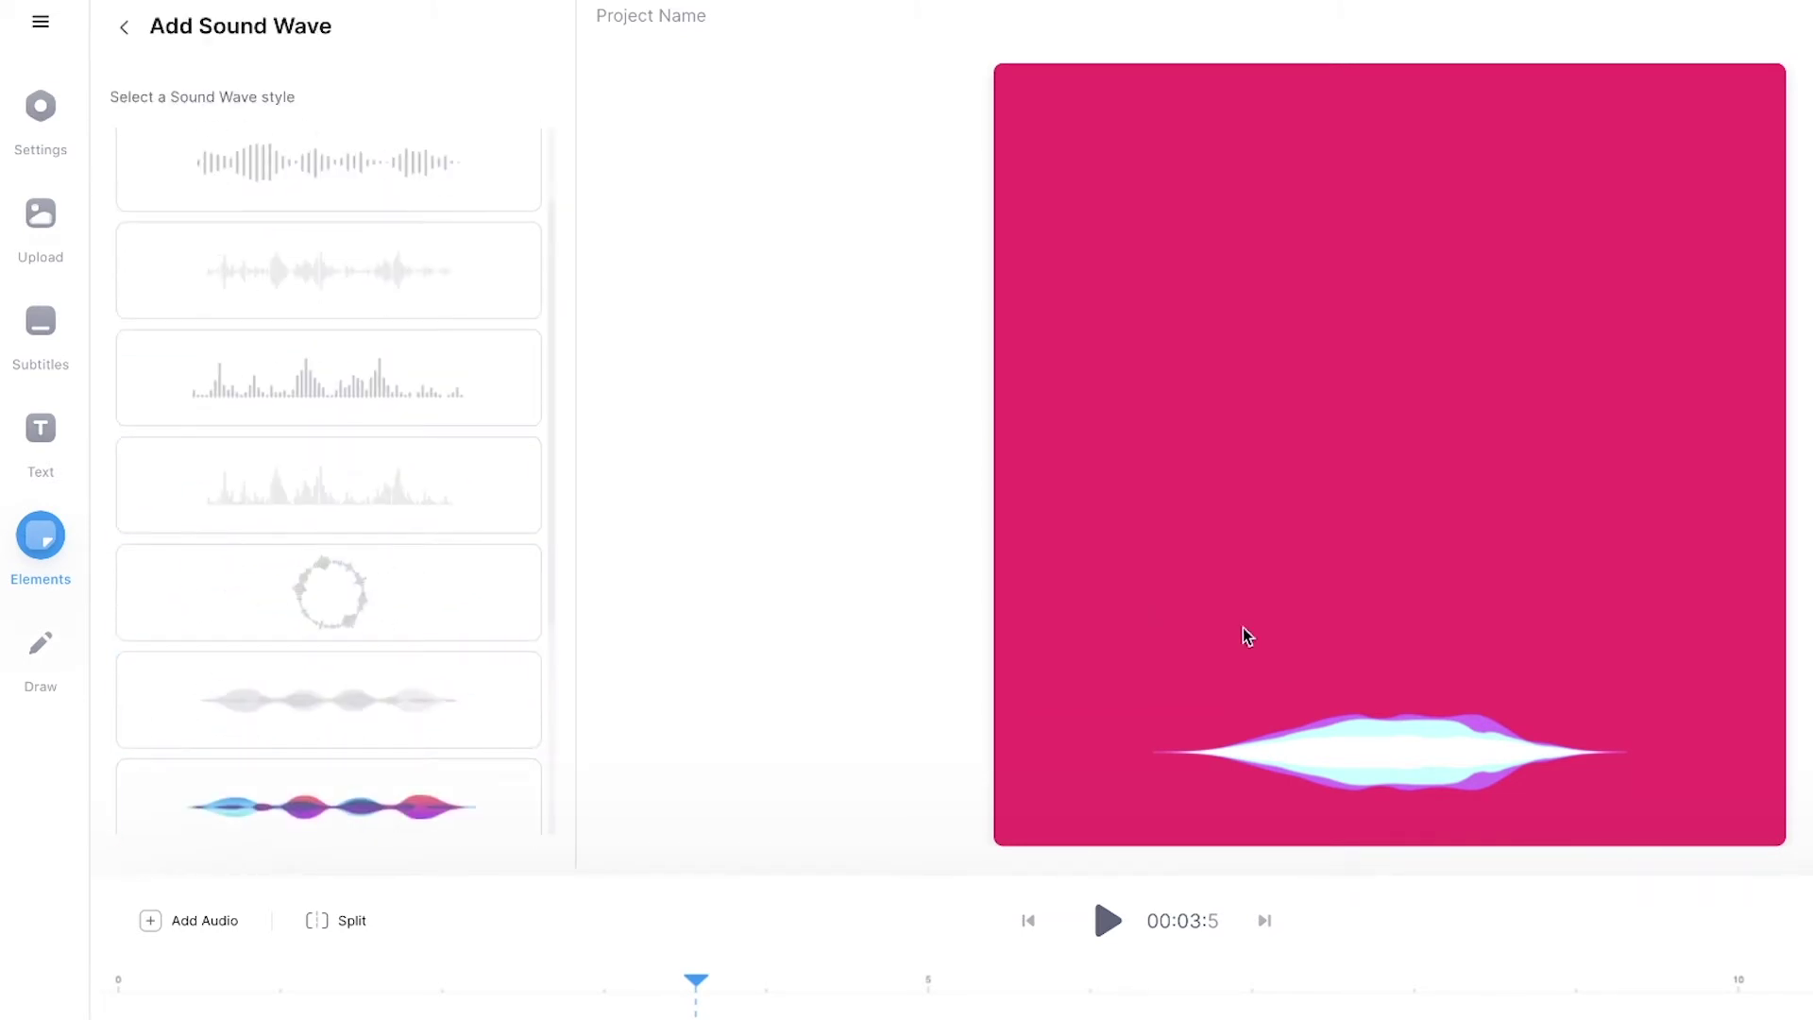
{"action": "left_click", "coordinate": [1369, 758]}
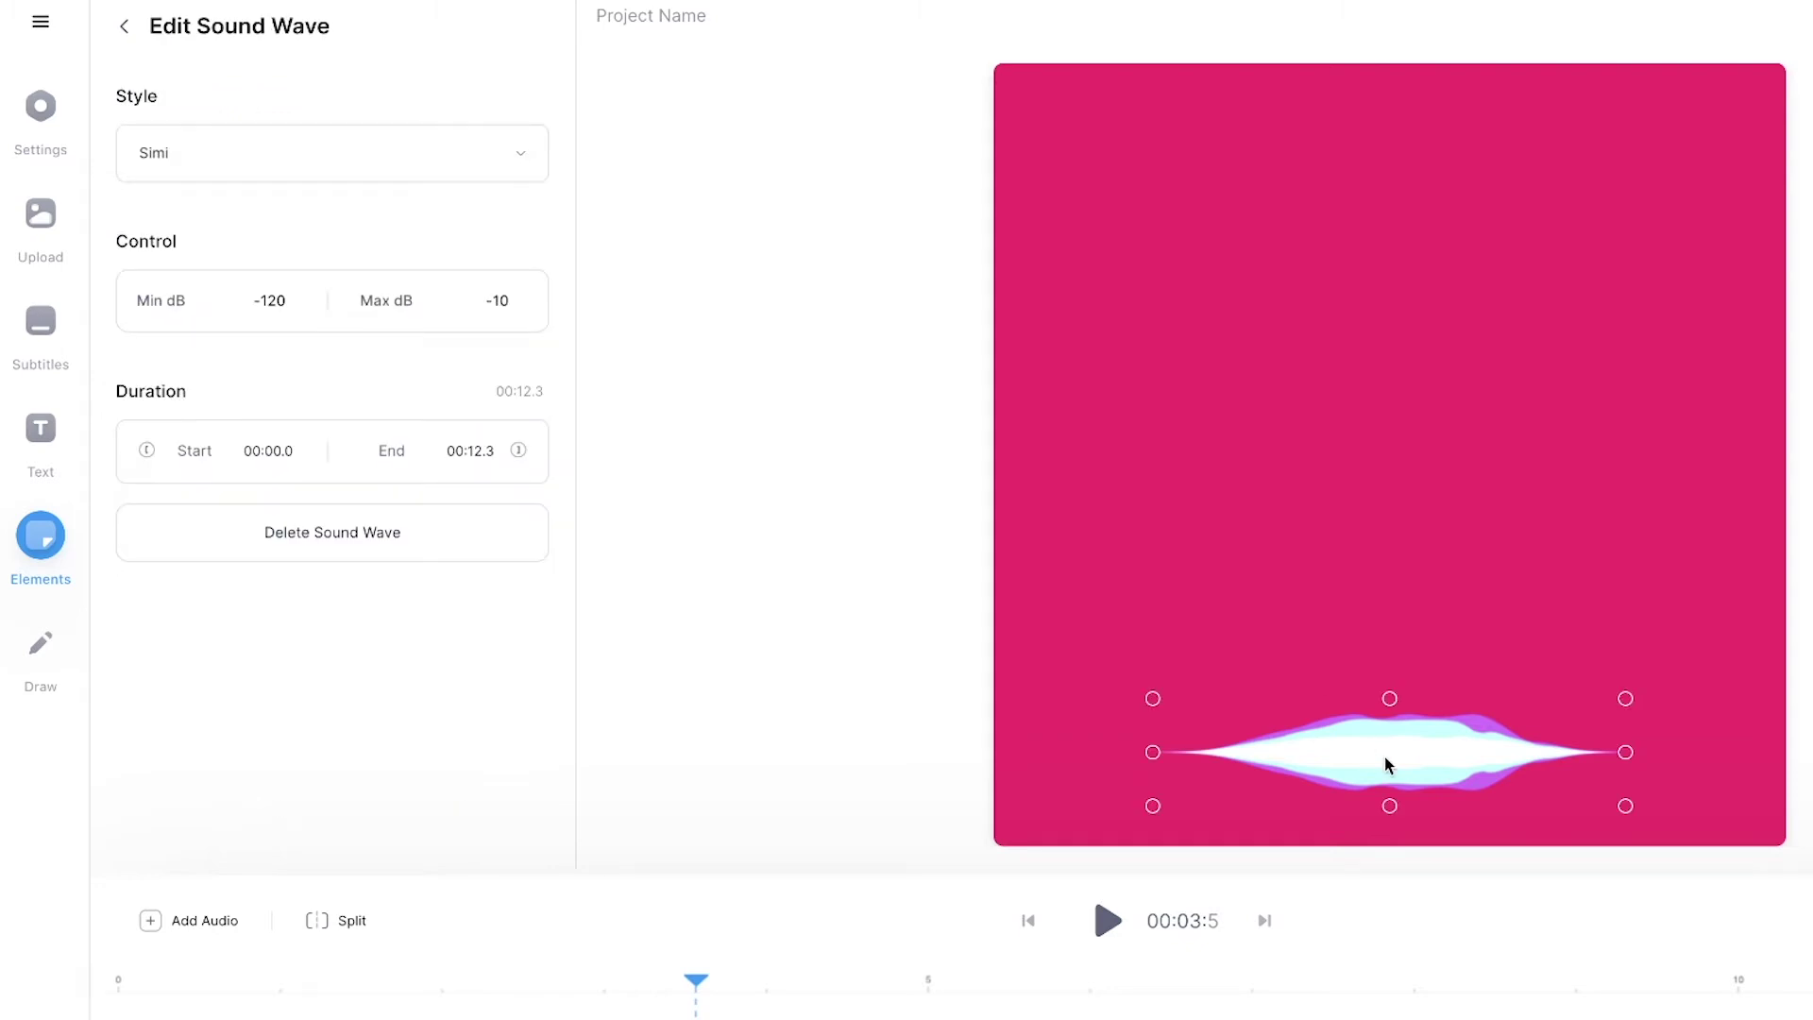
{"action": "key", "text": "Delete"}
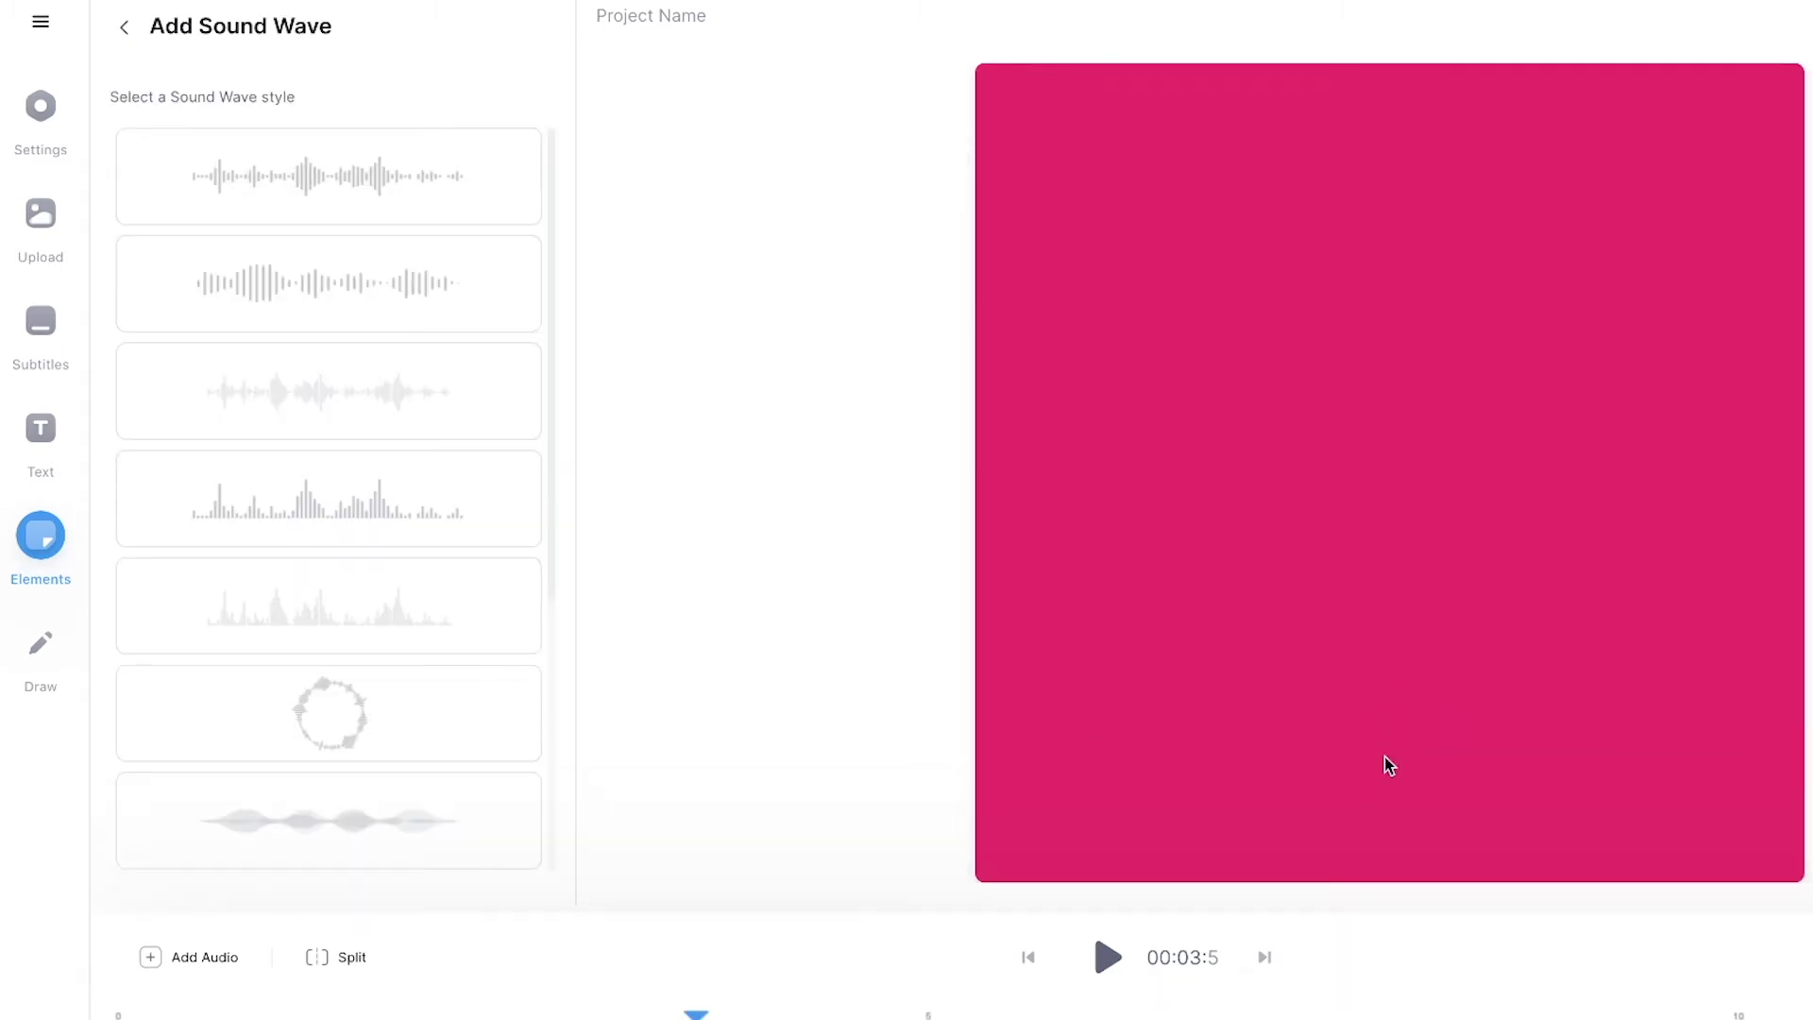
Add the Formation Circle sound wave and enlarge it across the pink canvas
{"action": "left_click", "coordinate": [310, 700]}
{"action": "left_click_drag", "start_coordinate": [1384, 720], "coordinate": [1101, 160]}
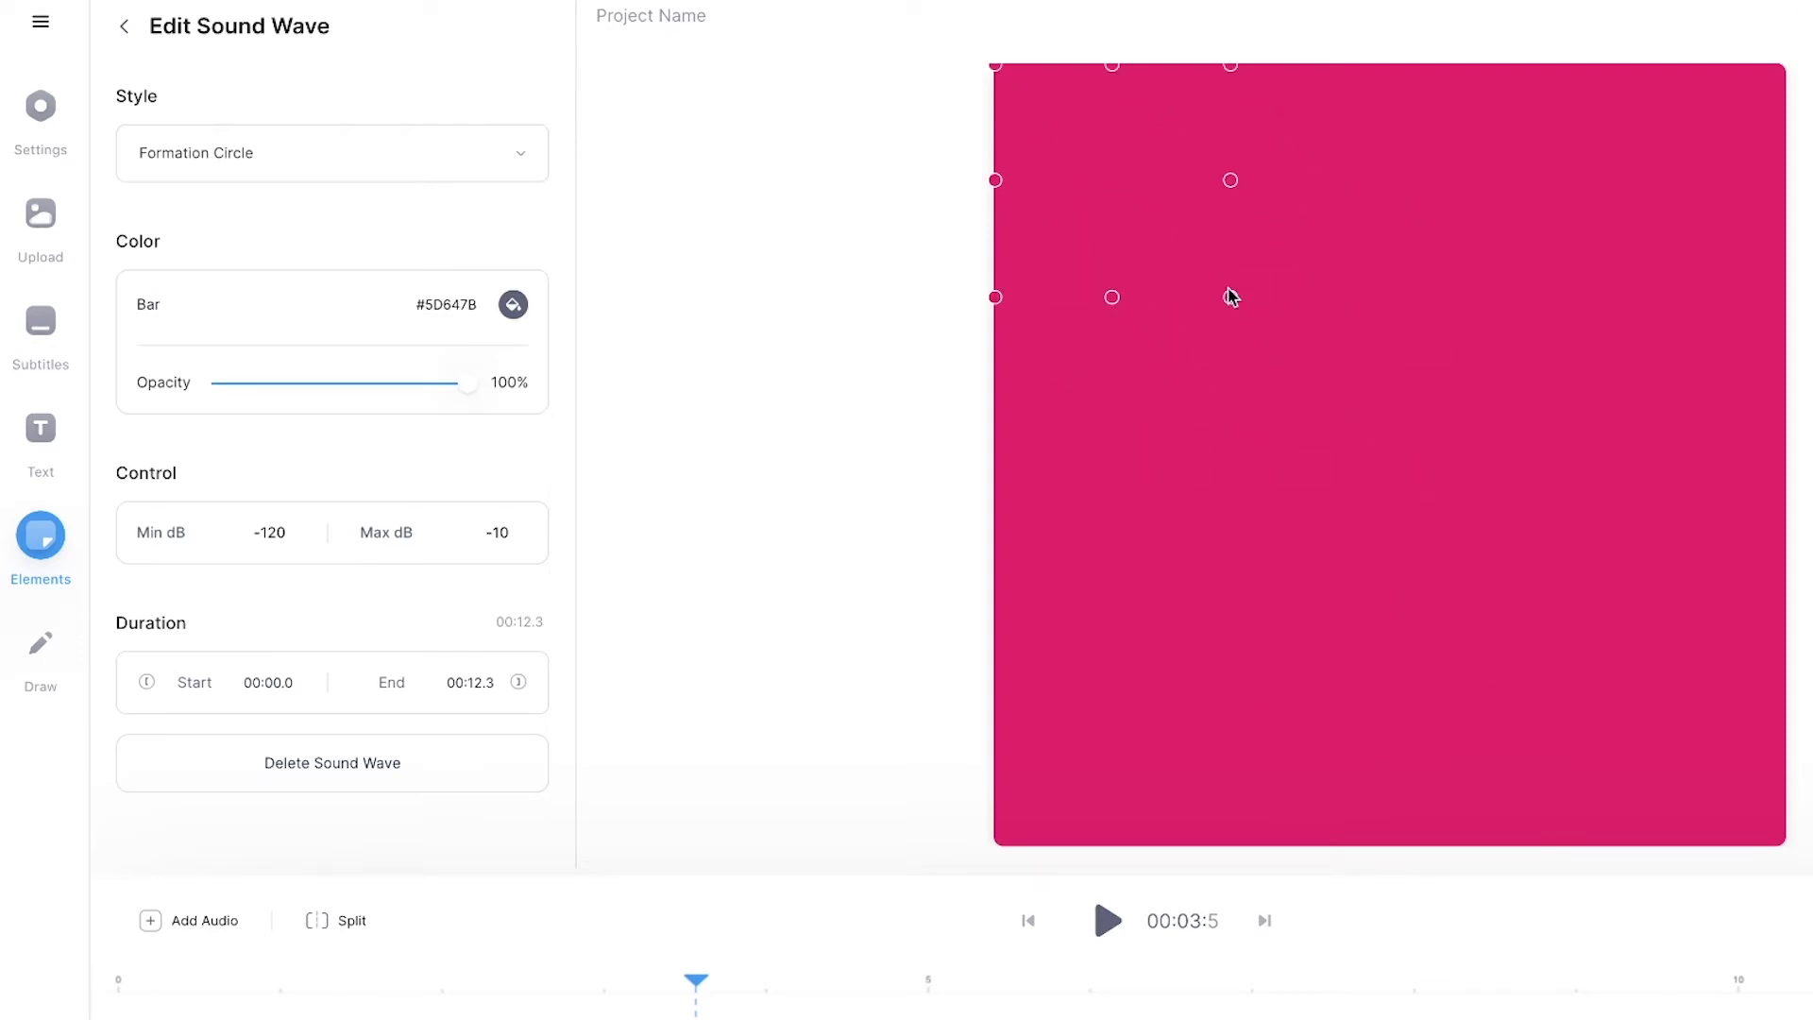
{"action": "left_click_drag", "start_coordinate": [1233, 297], "coordinate": [1702, 829]}
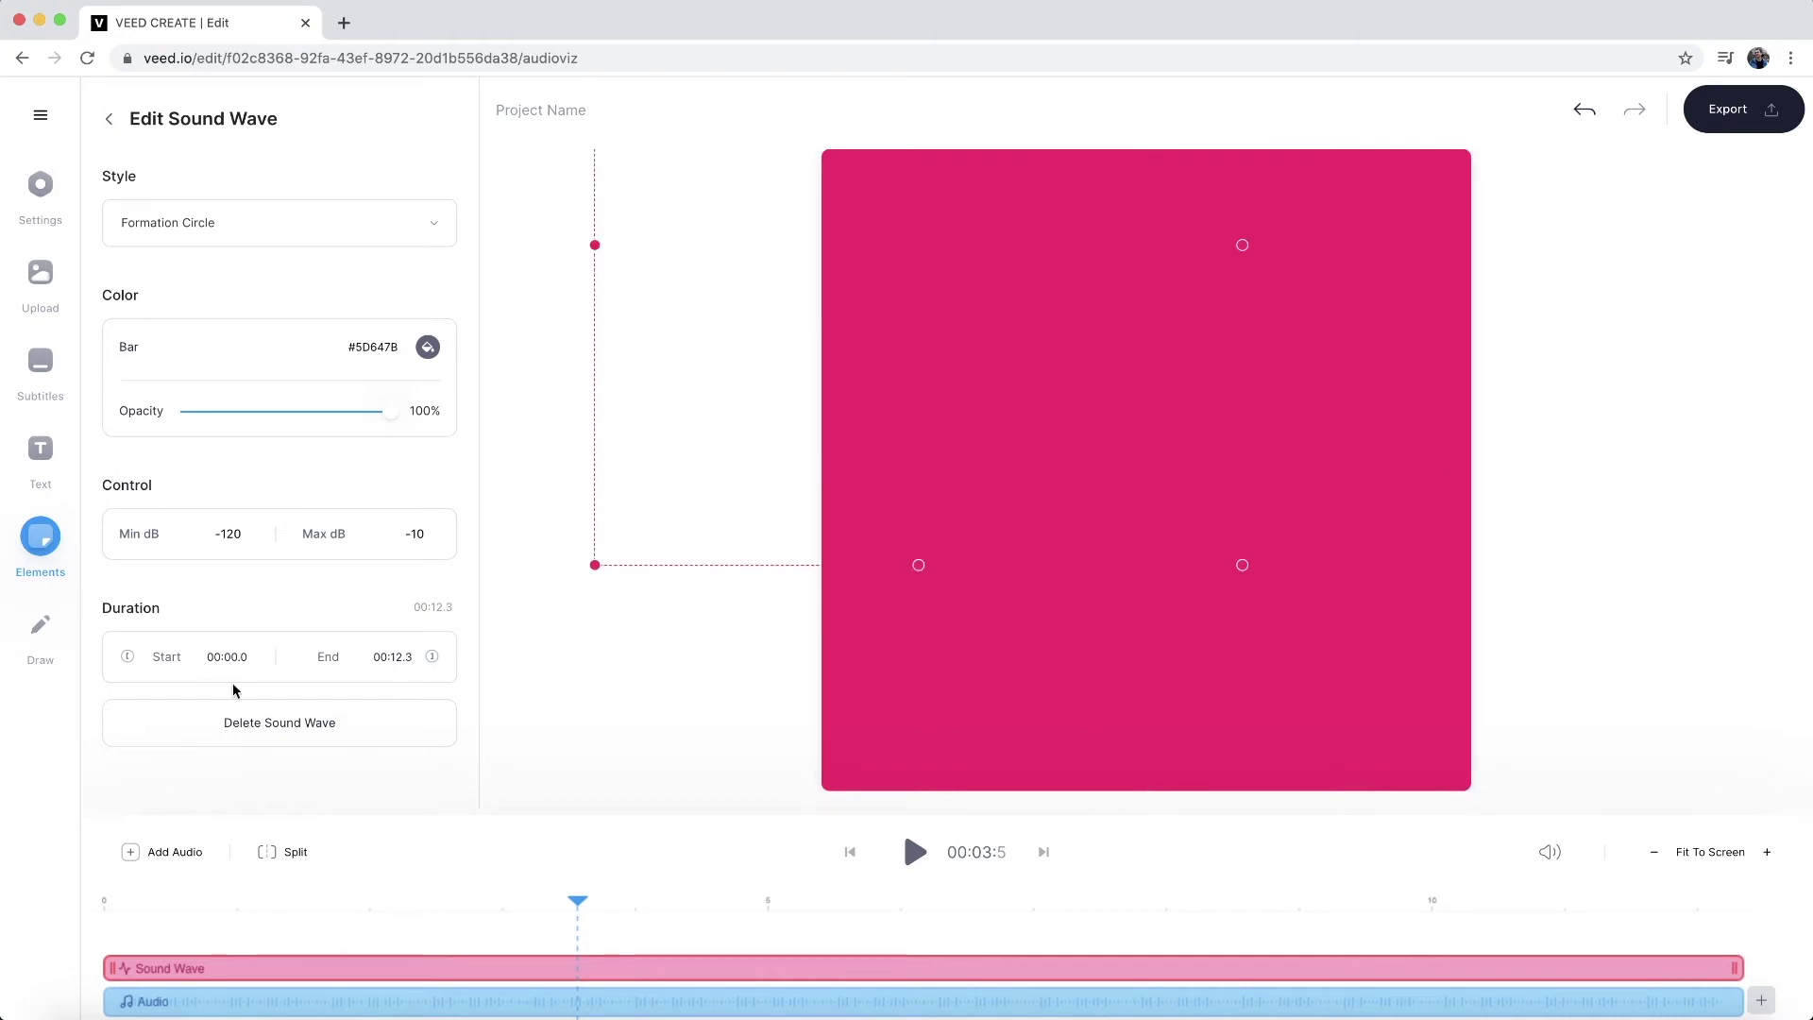
Preview the circular wave and set its bar colour to white #FFFFFF
{"action": "left_click", "coordinate": [913, 852]}
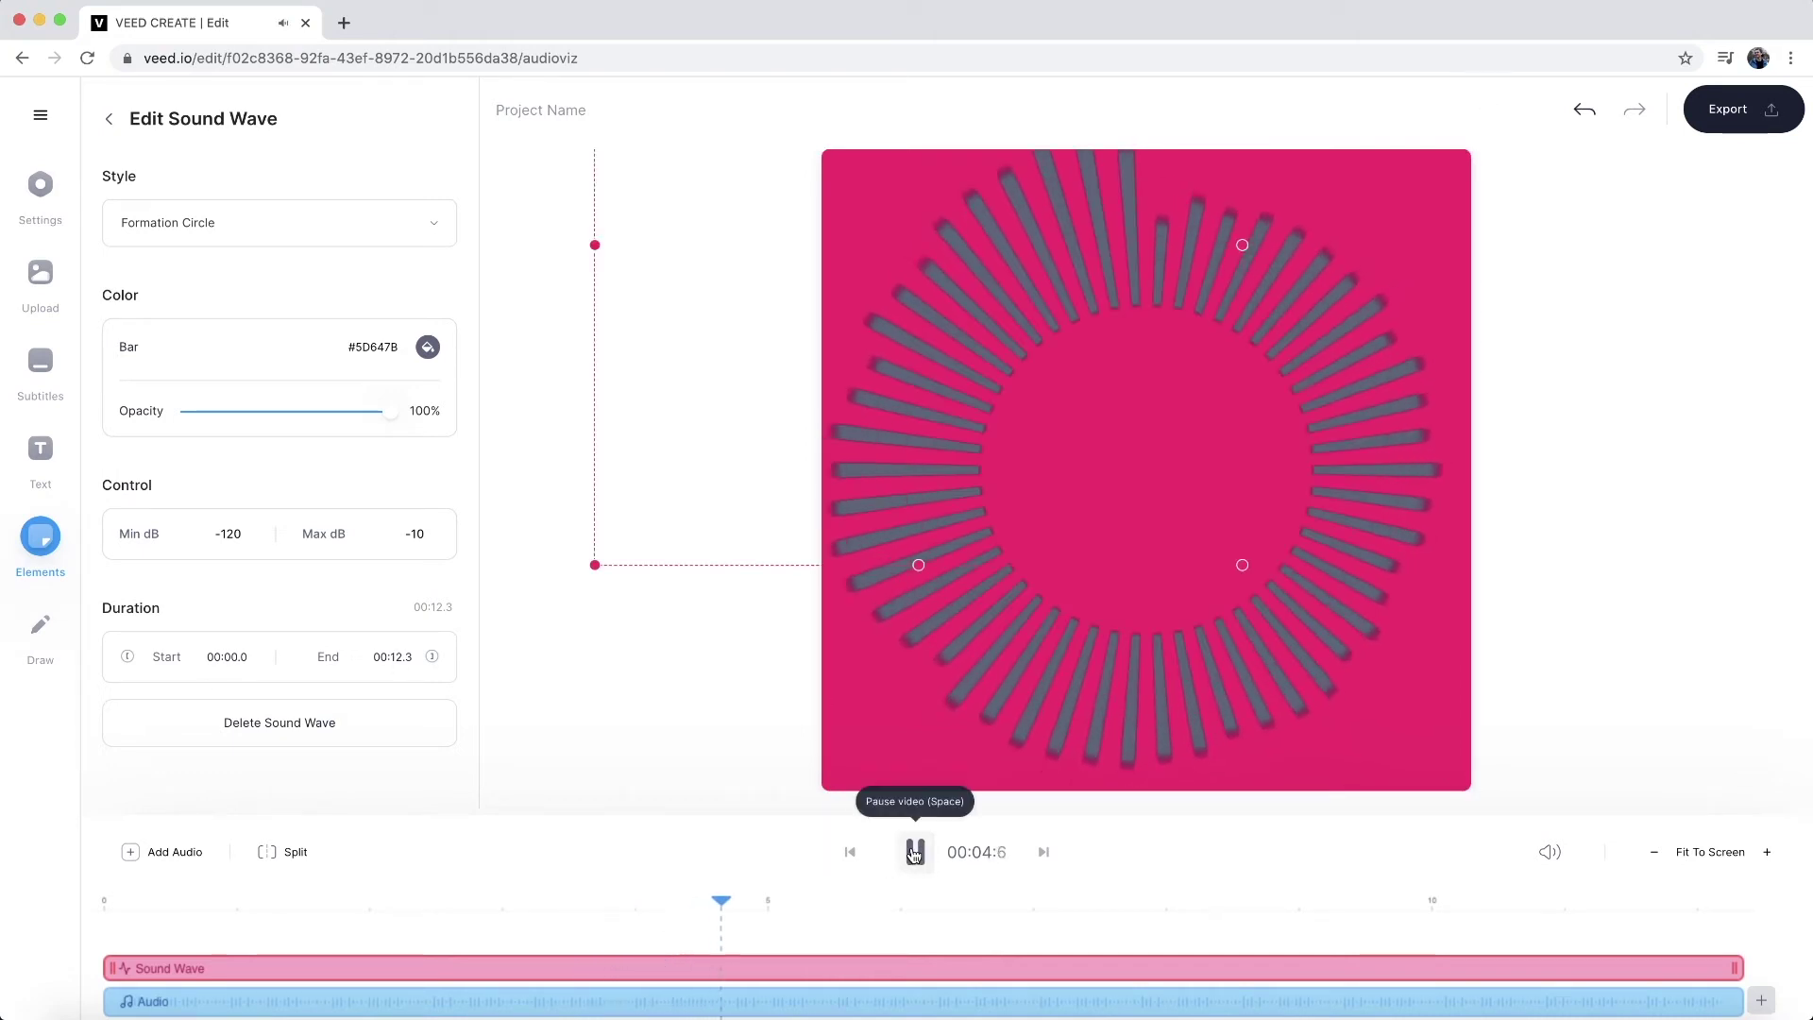
{"action": "left_click", "coordinate": [913, 852]}
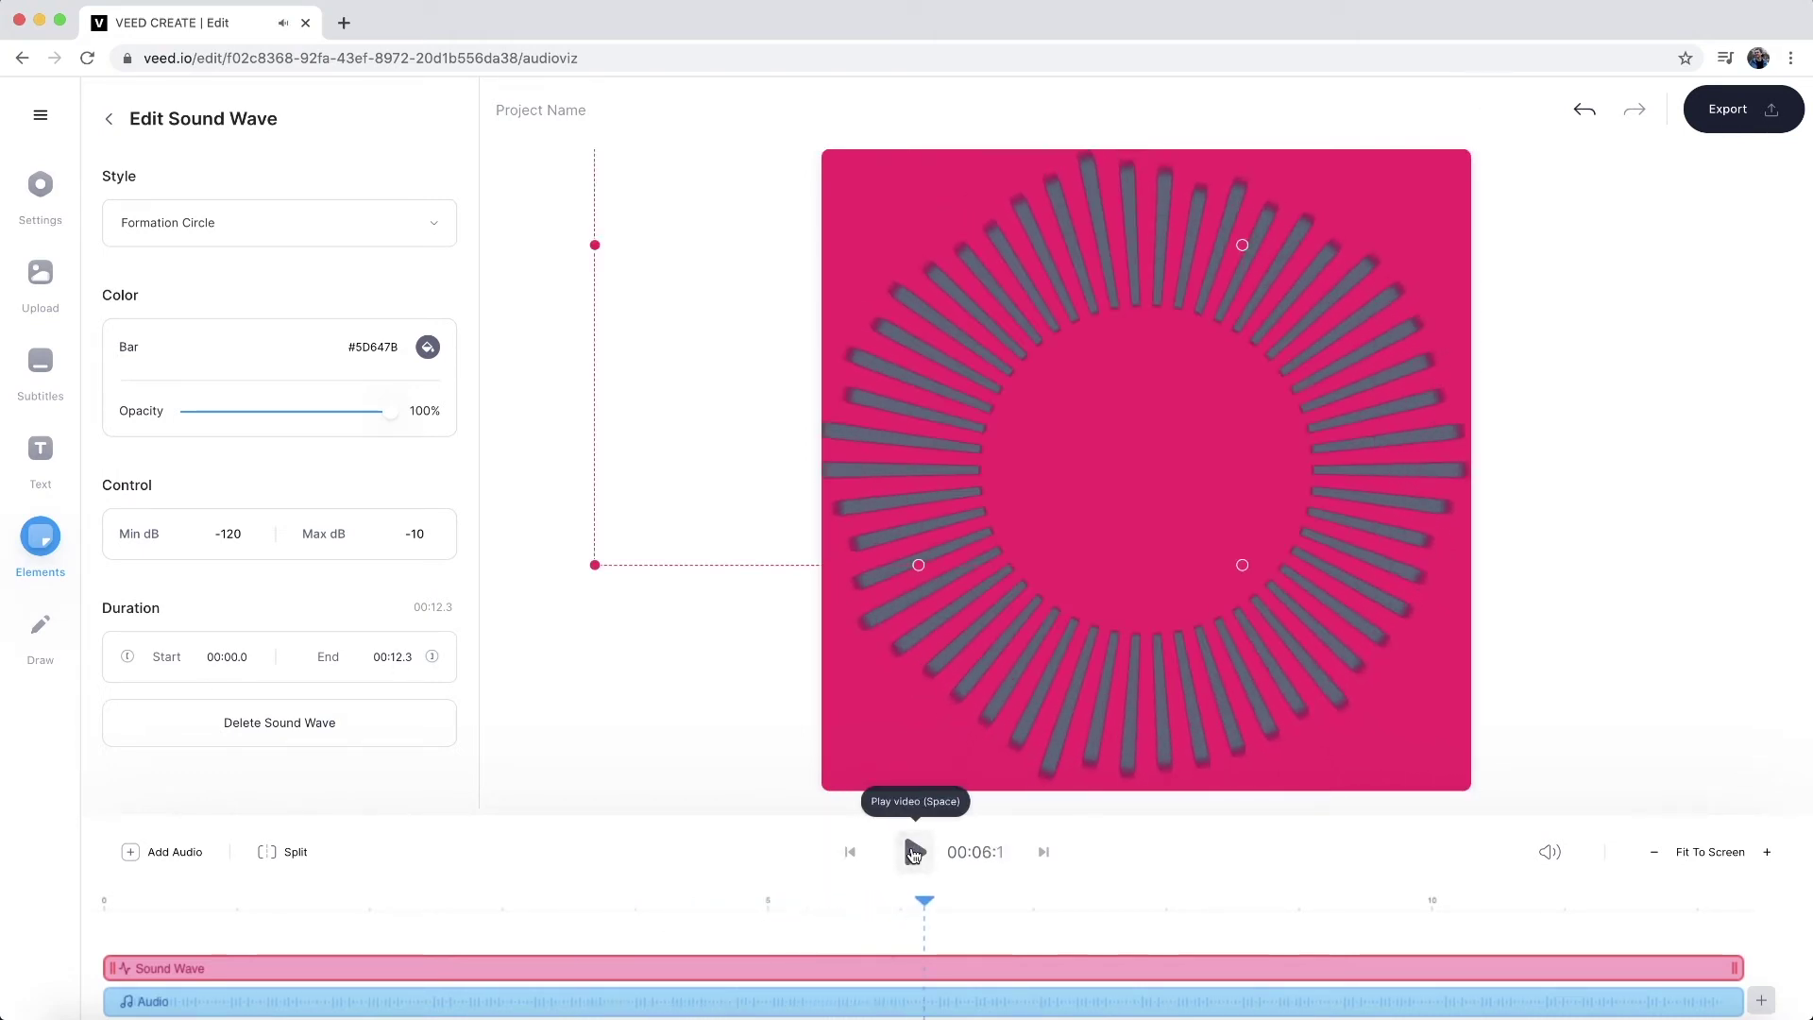
{"action": "left_click", "coordinate": [422, 351]}
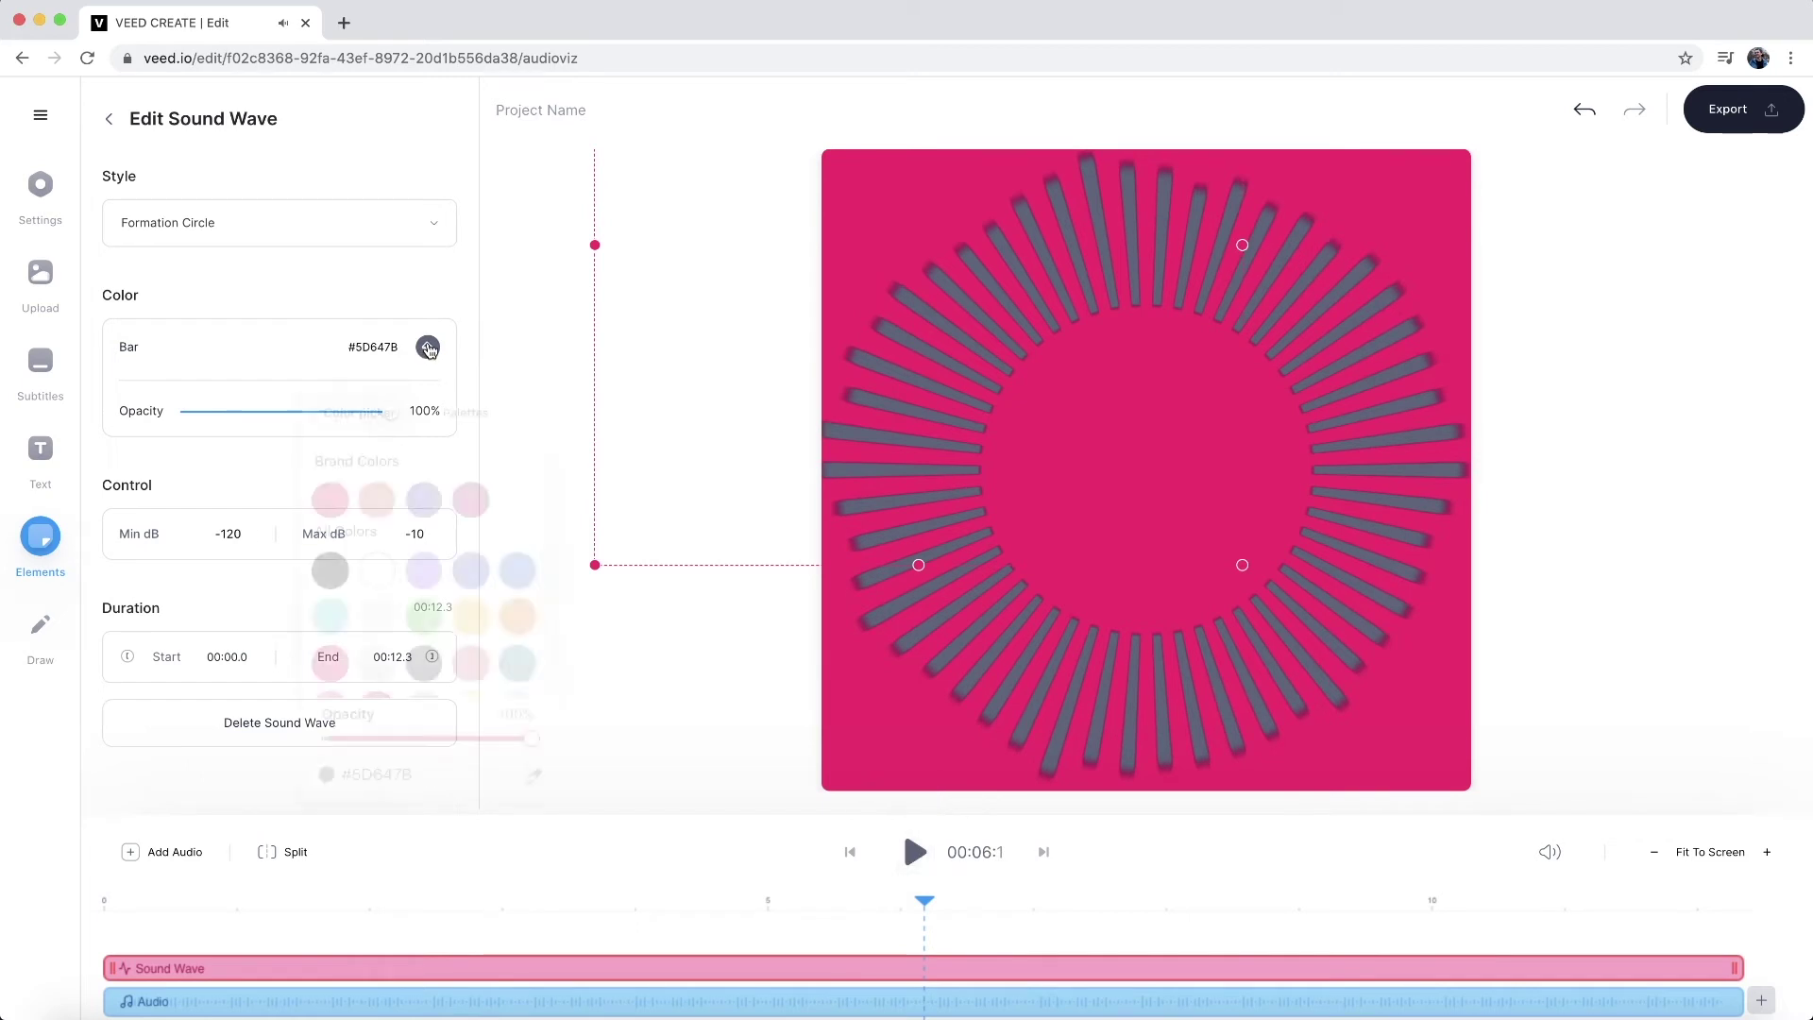
{"action": "left_click", "coordinate": [376, 572]}
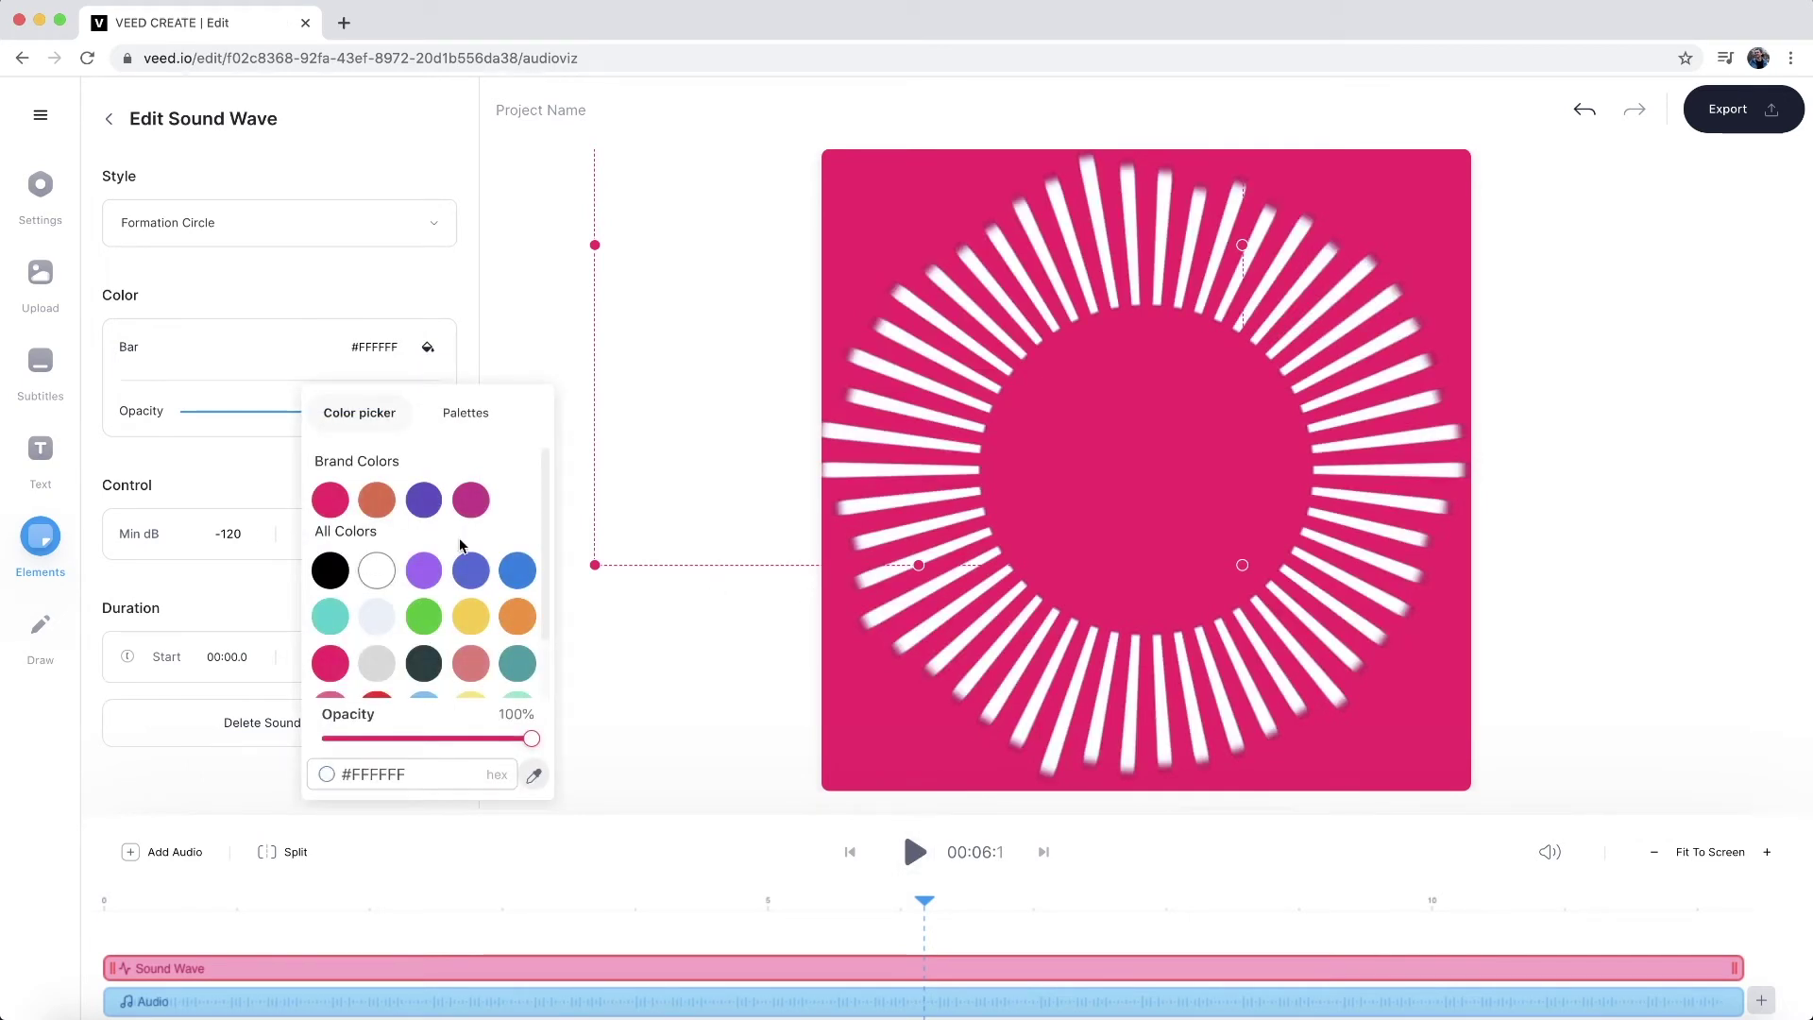
{"action": "left_click", "coordinate": [505, 325]}
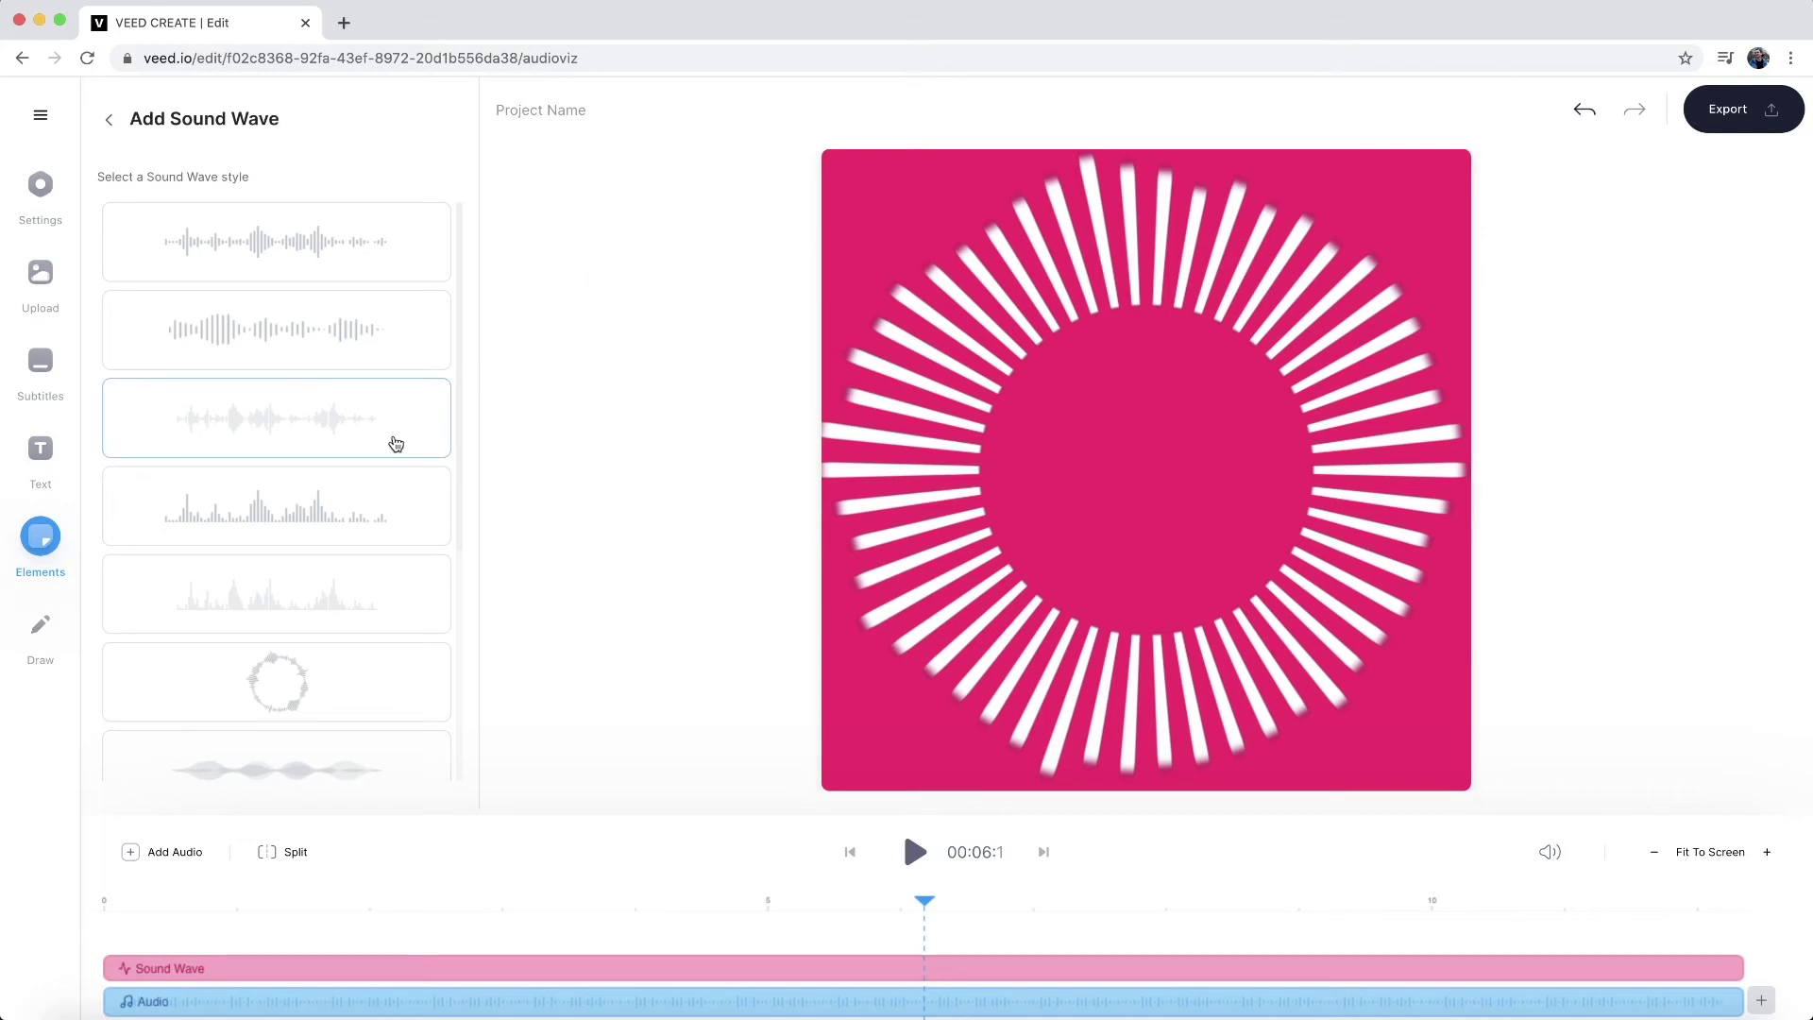
Enlarge the circular sound wave slightly and centre it on the canvas
{"action": "left_click", "coordinate": [987, 505]}
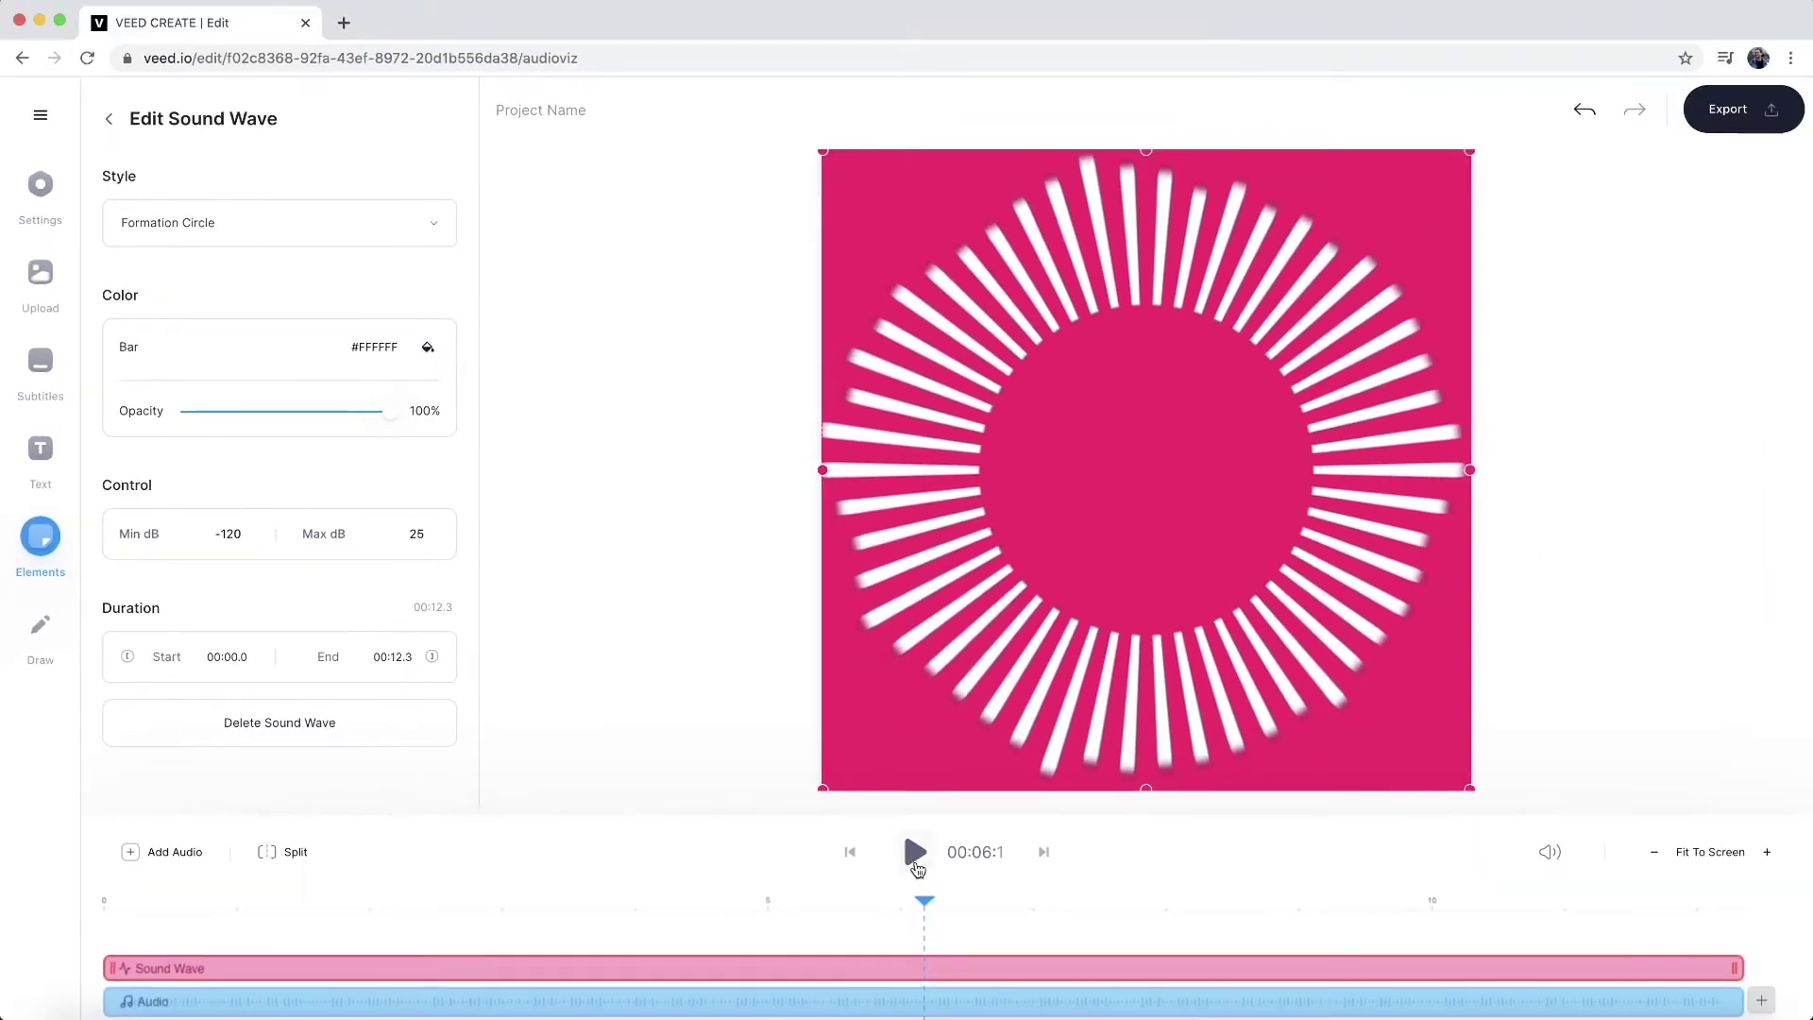
{"action": "left_click", "coordinate": [1178, 951]}
{"action": "left_click", "coordinate": [915, 859]}
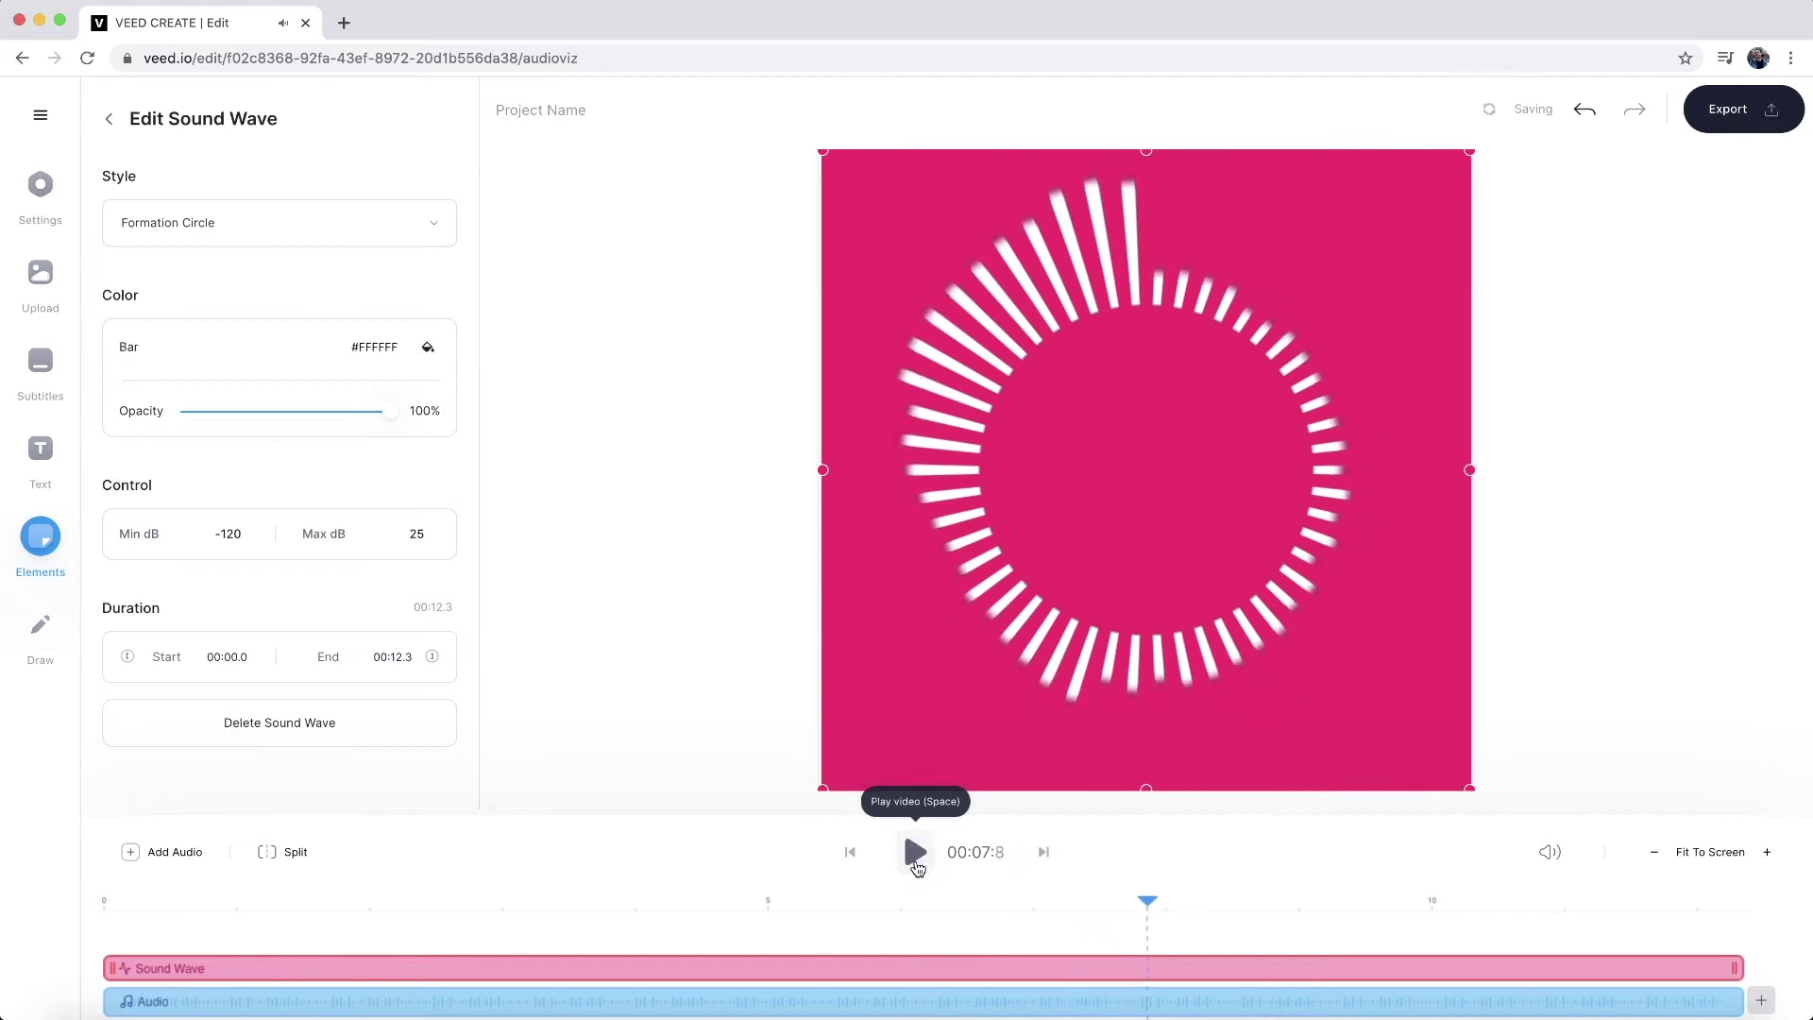
{"action": "left_click_drag", "start_coordinate": [817, 791], "coordinate": [772, 802]}
{"action": "left_click_drag", "start_coordinate": [935, 505], "coordinate": [940, 503]}
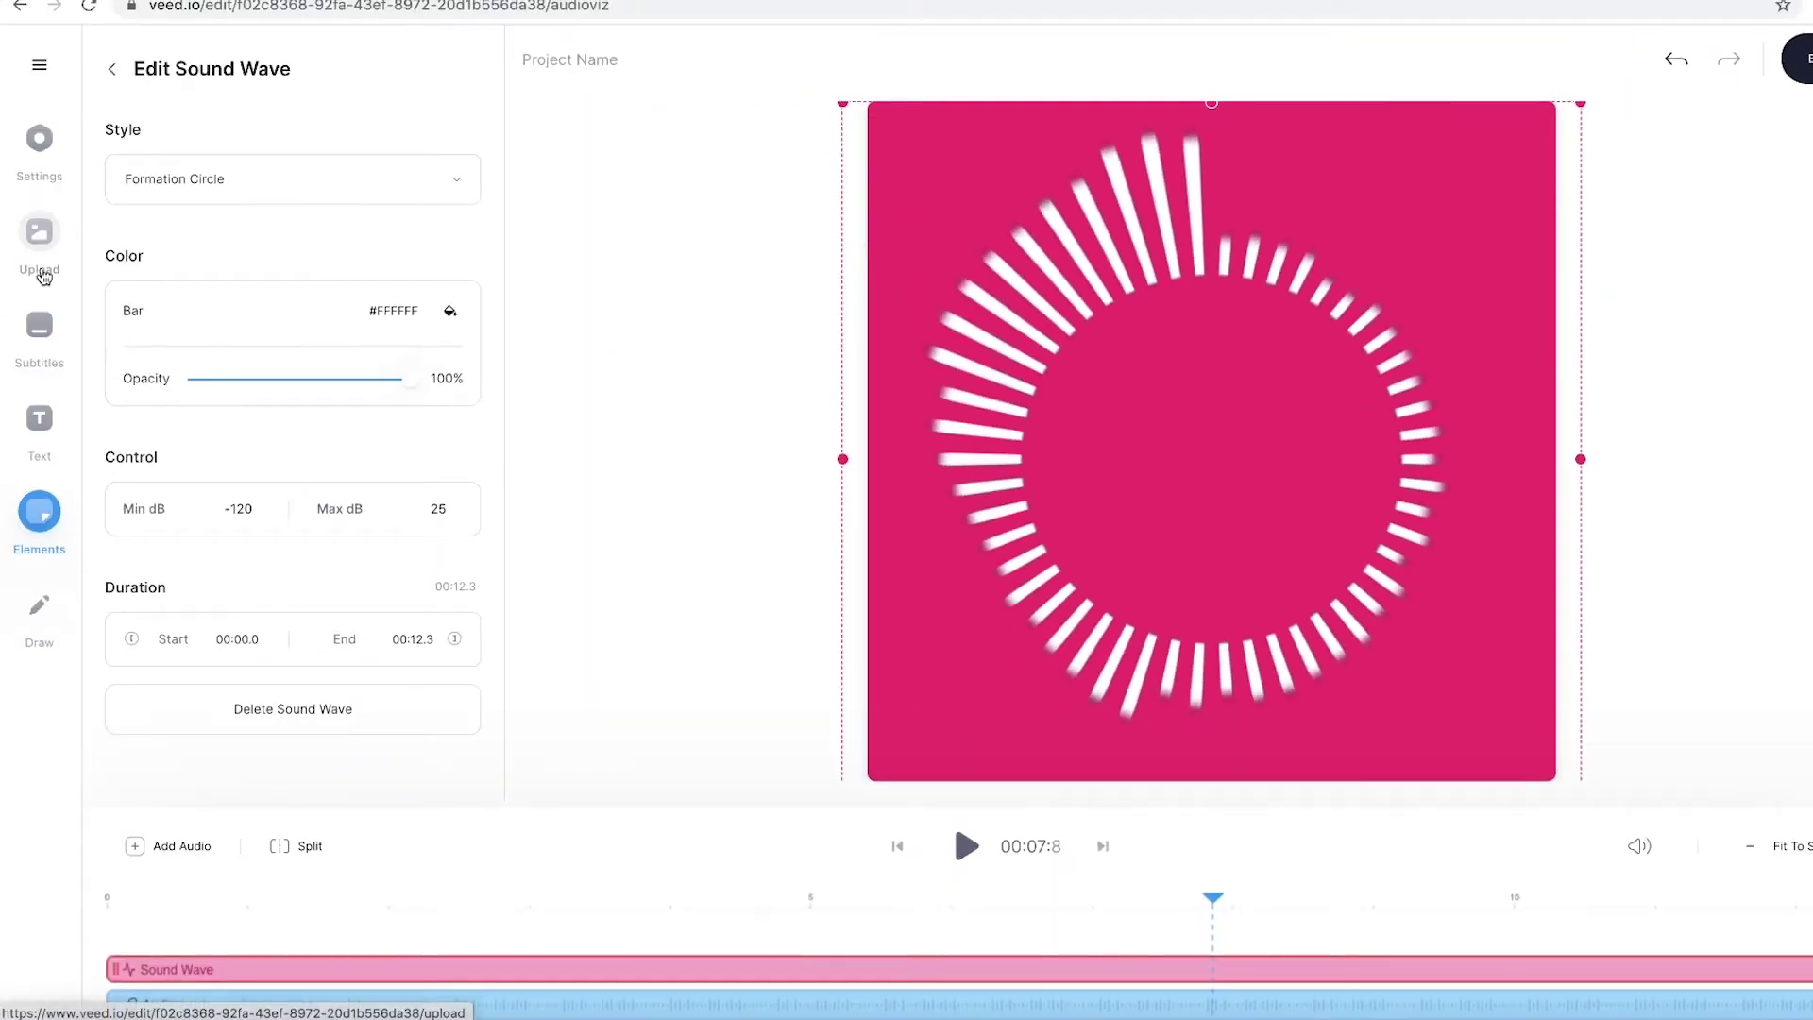
Add a text element reading 'SOCIAL MEDIA PODCAST'
{"action": "left_click", "coordinate": [34, 430]}
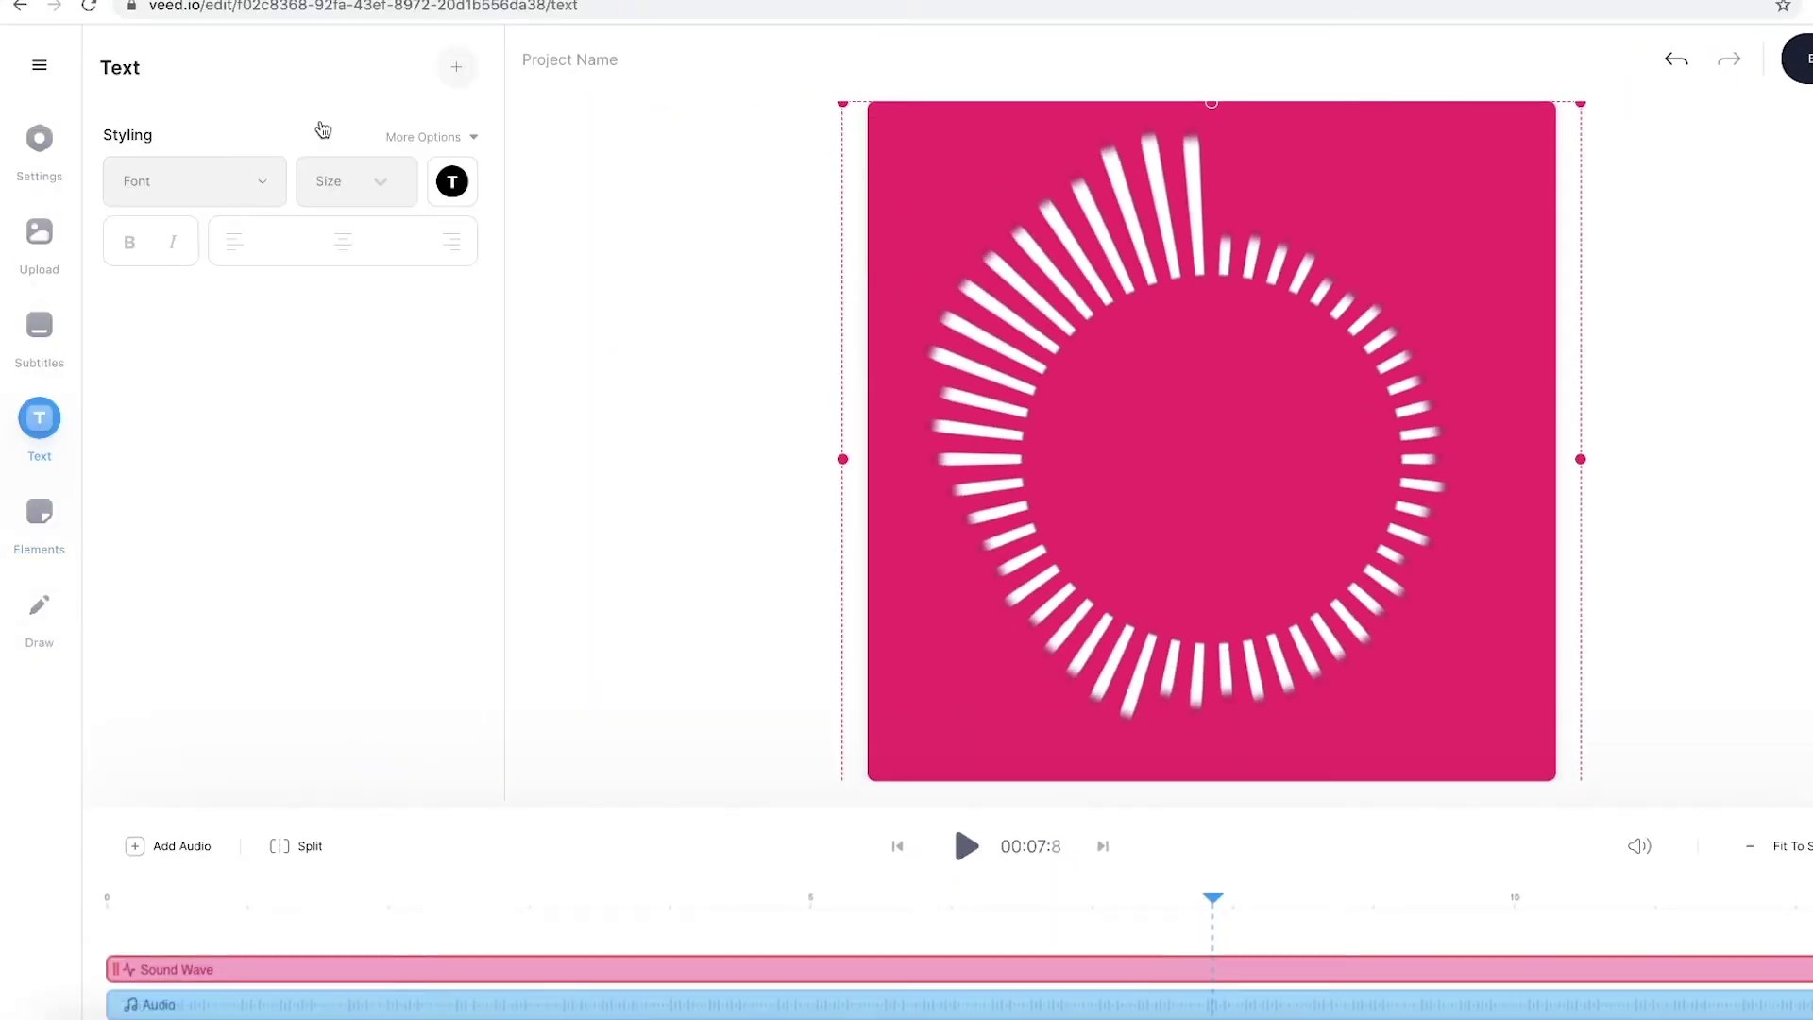
{"action": "left_click", "coordinate": [455, 74]}
{"action": "left_click", "coordinate": [255, 342]}
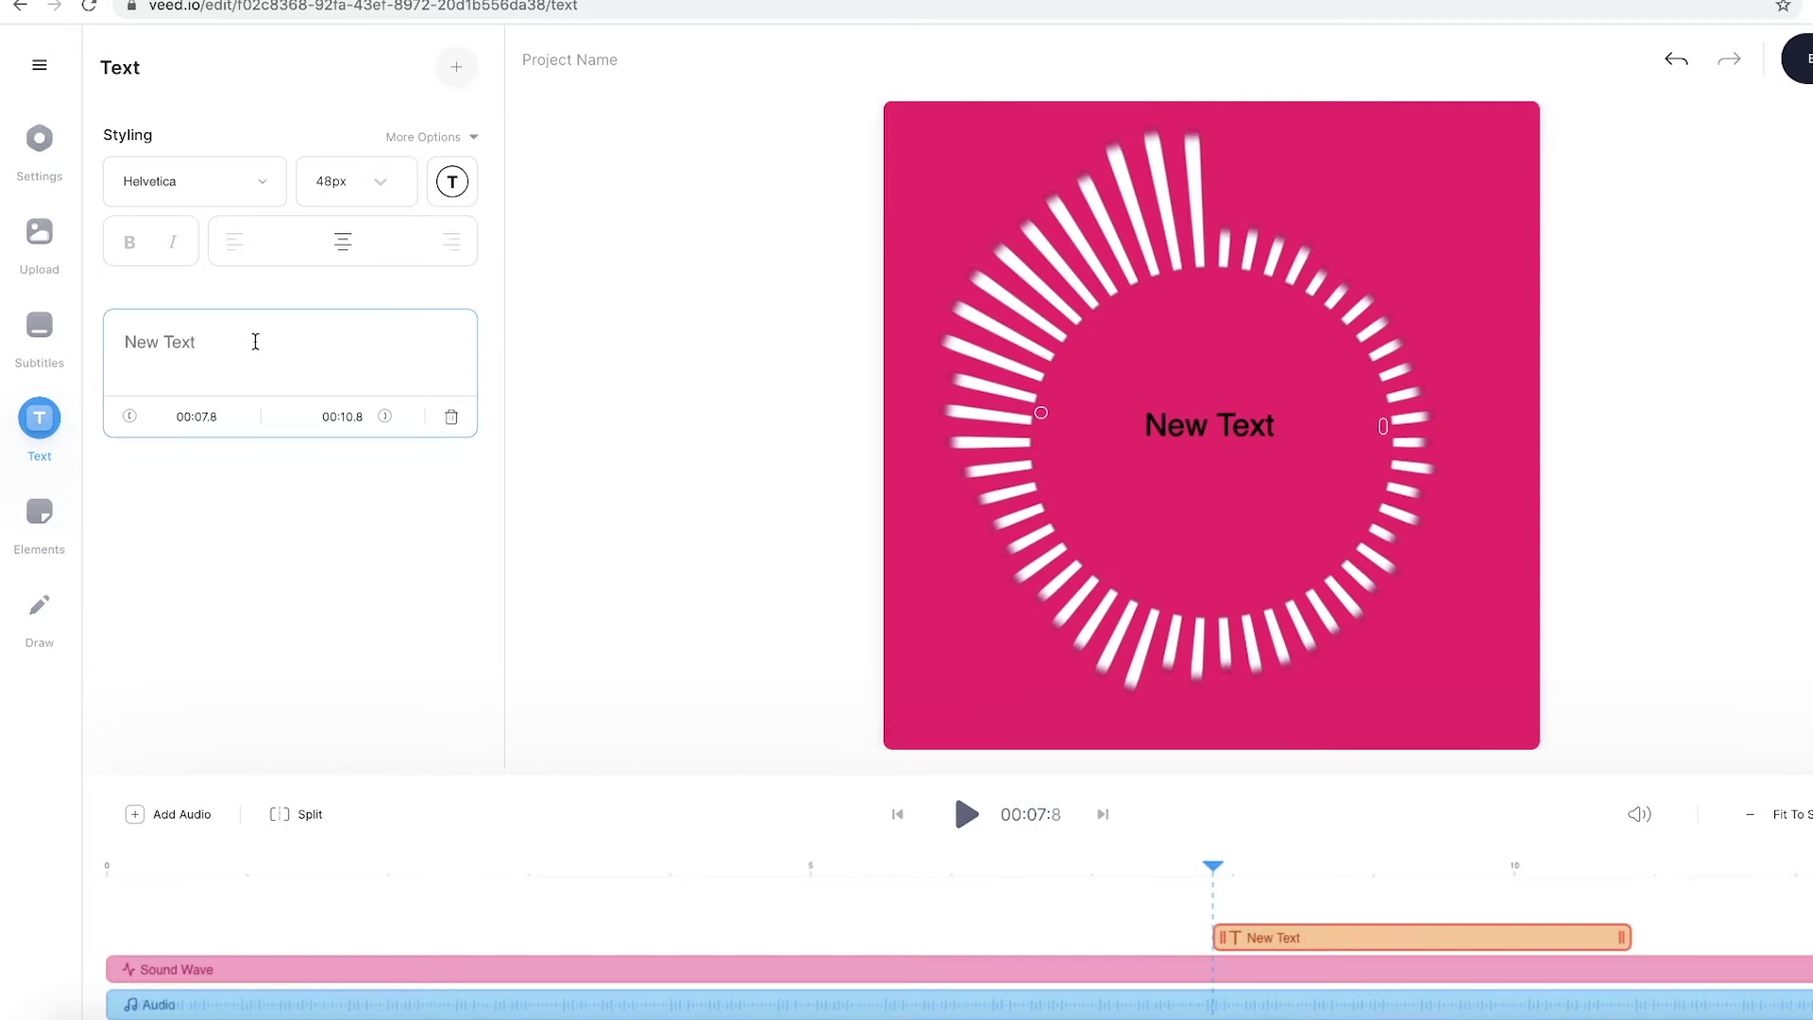
{"action": "type", "text": "SOCIAL "}
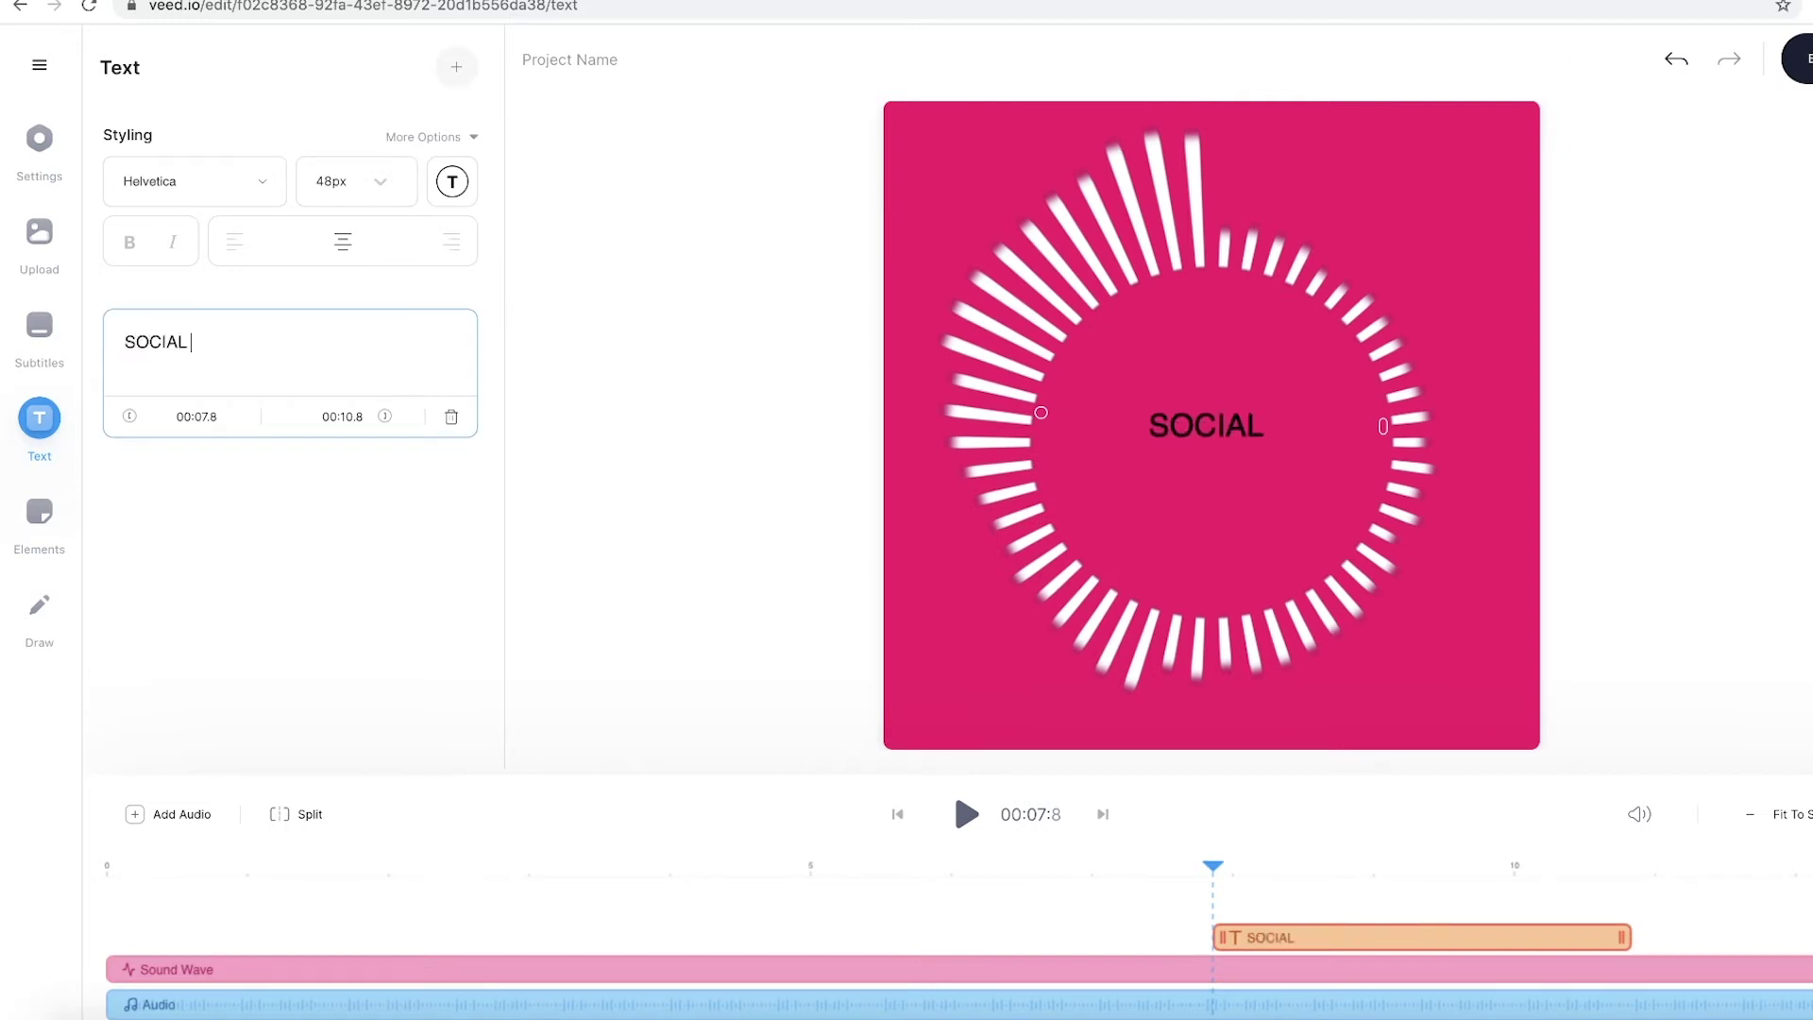
{"action": "type", "text": "MEDIA PODCAST"}
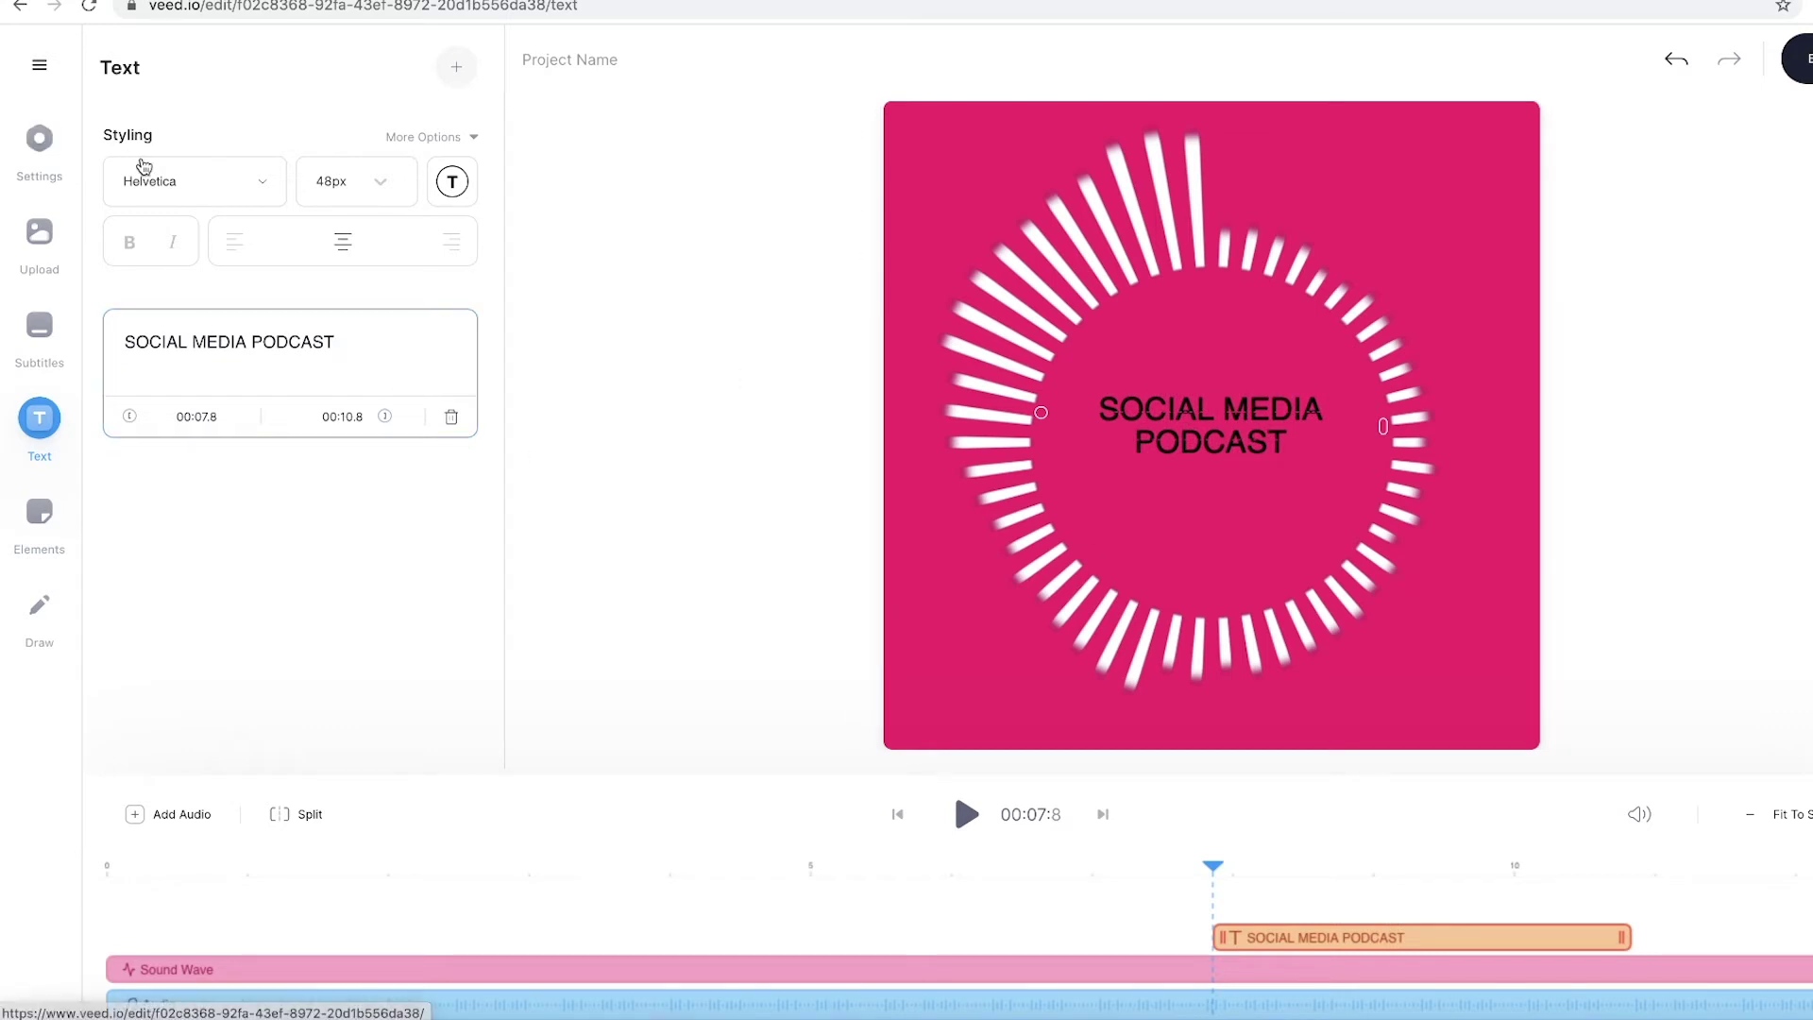
Style the title in white Anton font and move it to the bottom of the video
{"action": "left_click", "coordinate": [127, 175]}
{"action": "left_click", "coordinate": [168, 393]}
{"action": "left_click", "coordinate": [451, 181]}
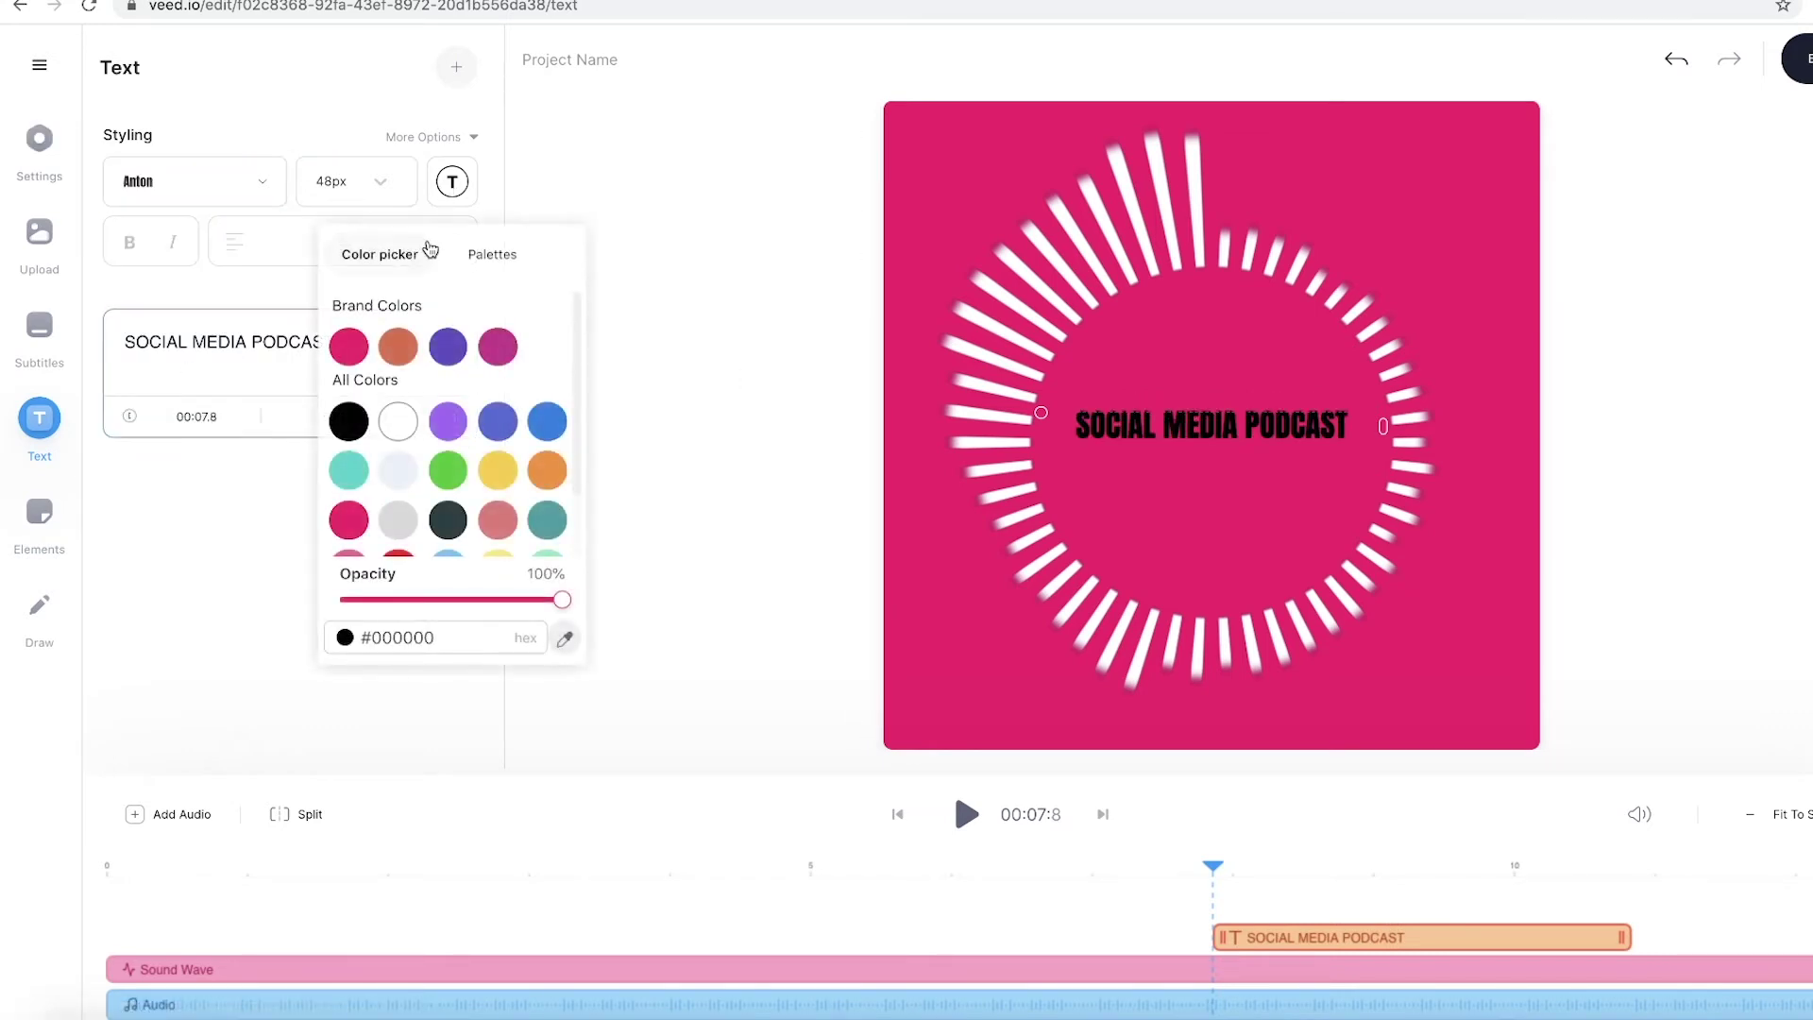
{"action": "left_click", "coordinate": [398, 421]}
{"action": "left_click", "coordinate": [1335, 437]}
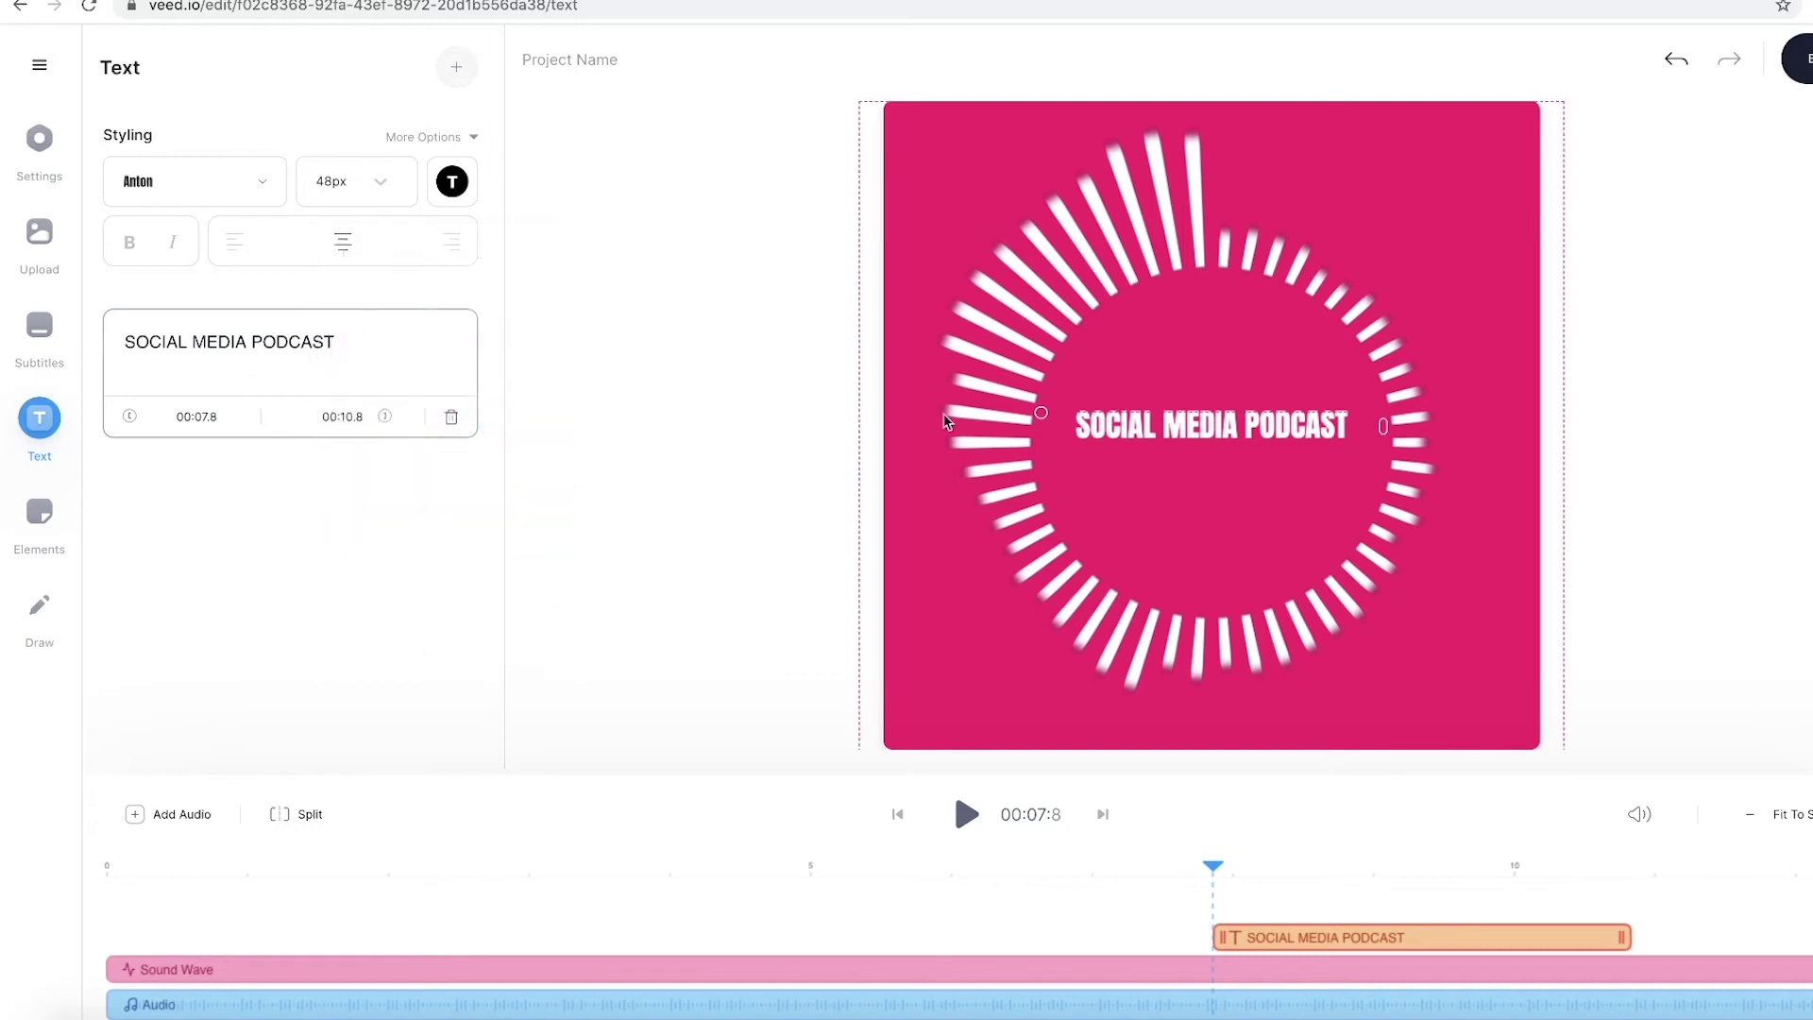
{"action": "left_click", "coordinate": [1335, 437]}
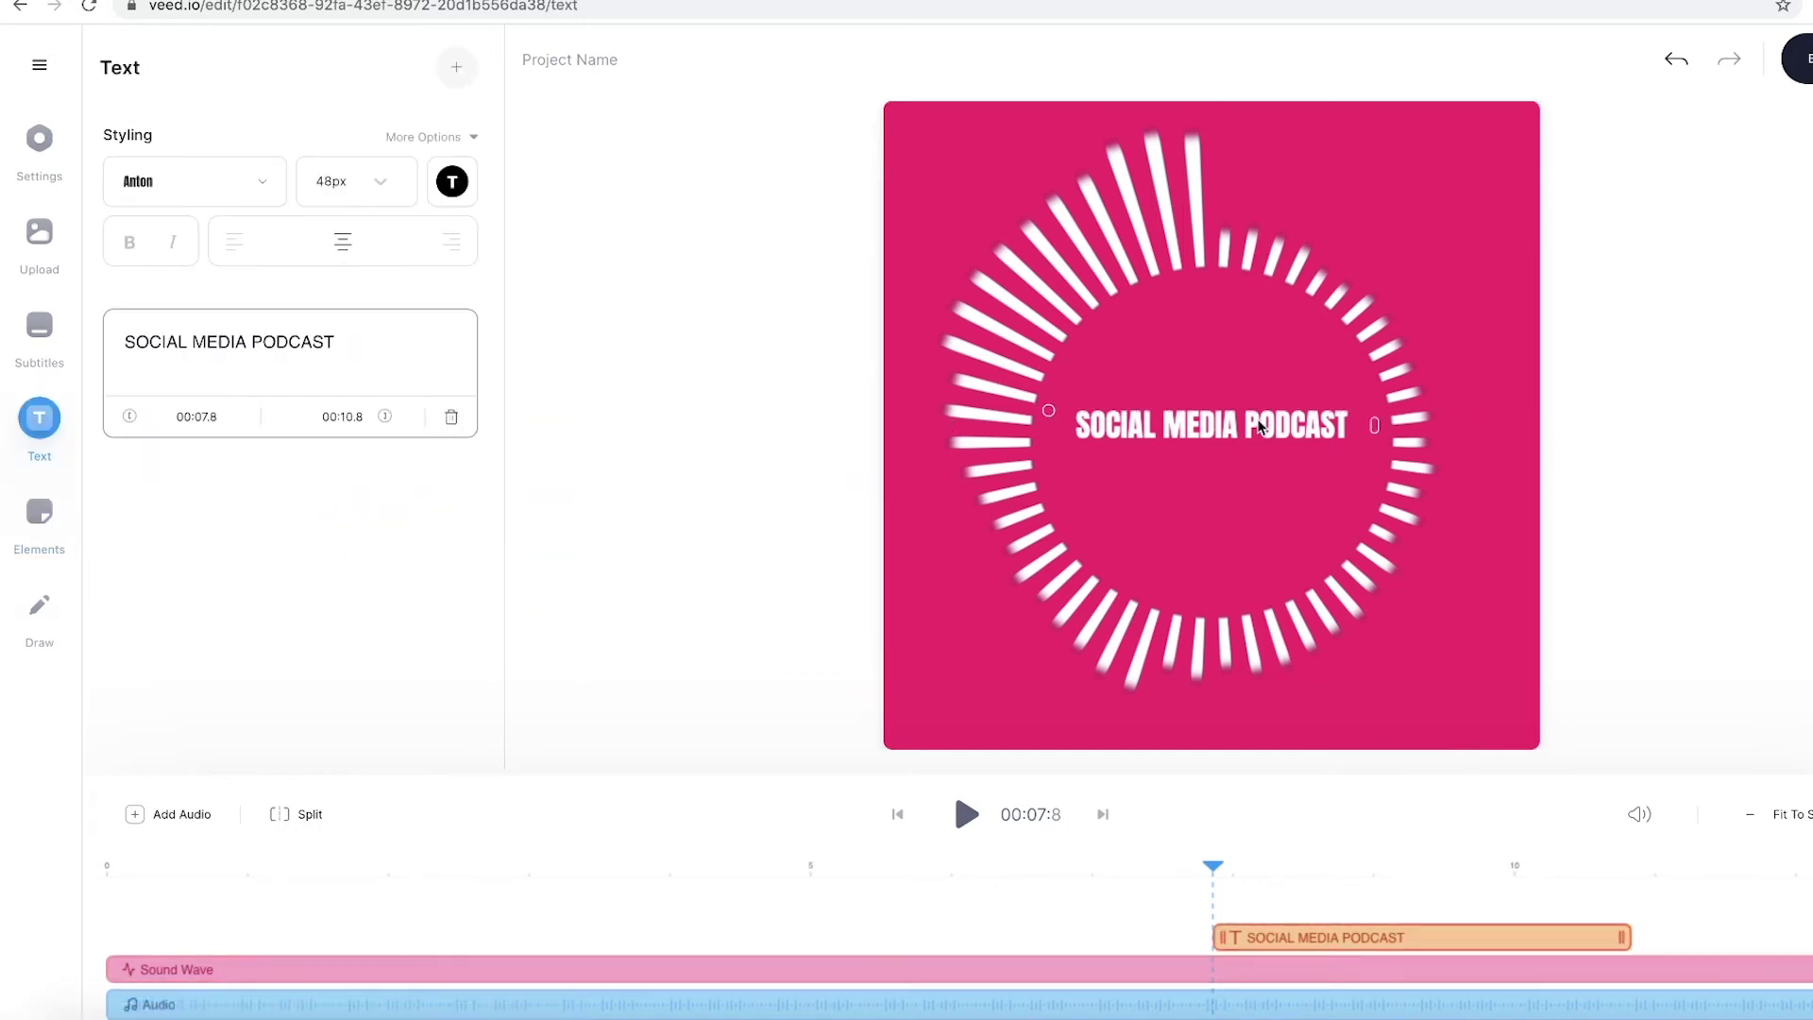
{"action": "left_click_drag", "start_coordinate": [1265, 427], "coordinate": [1265, 724]}
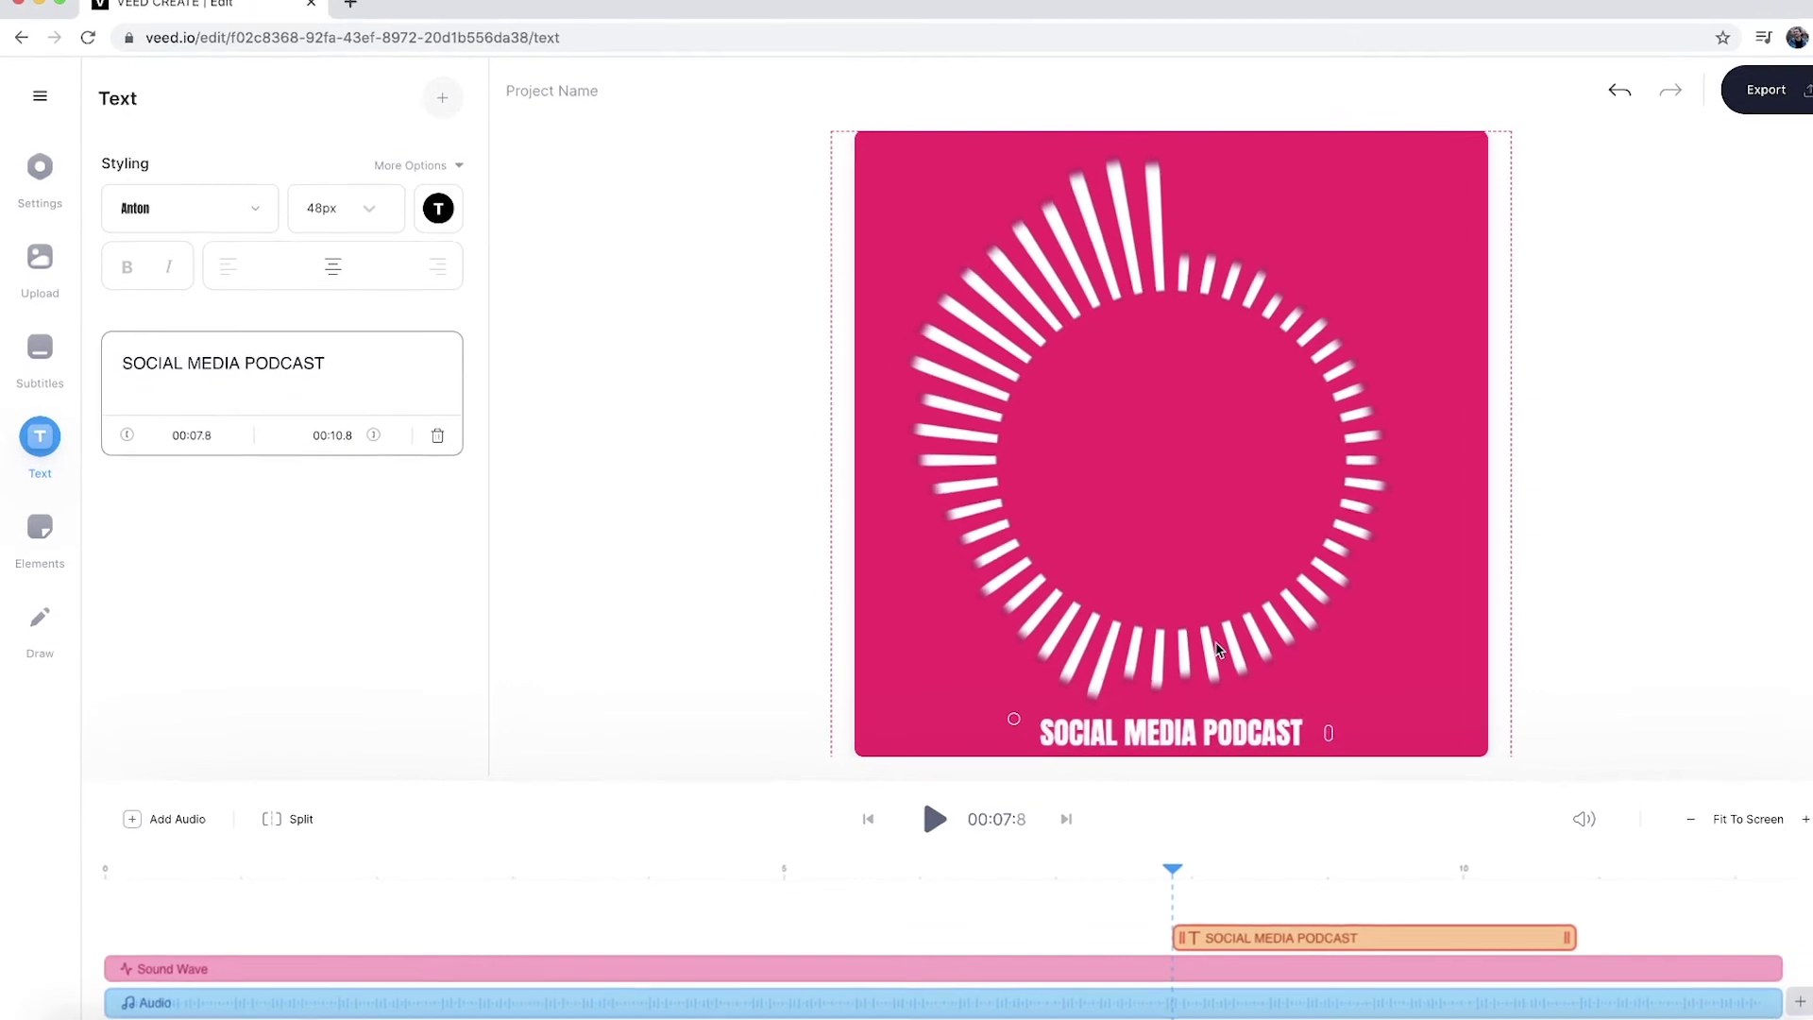
{"action": "left_click", "coordinate": [1218, 650]}
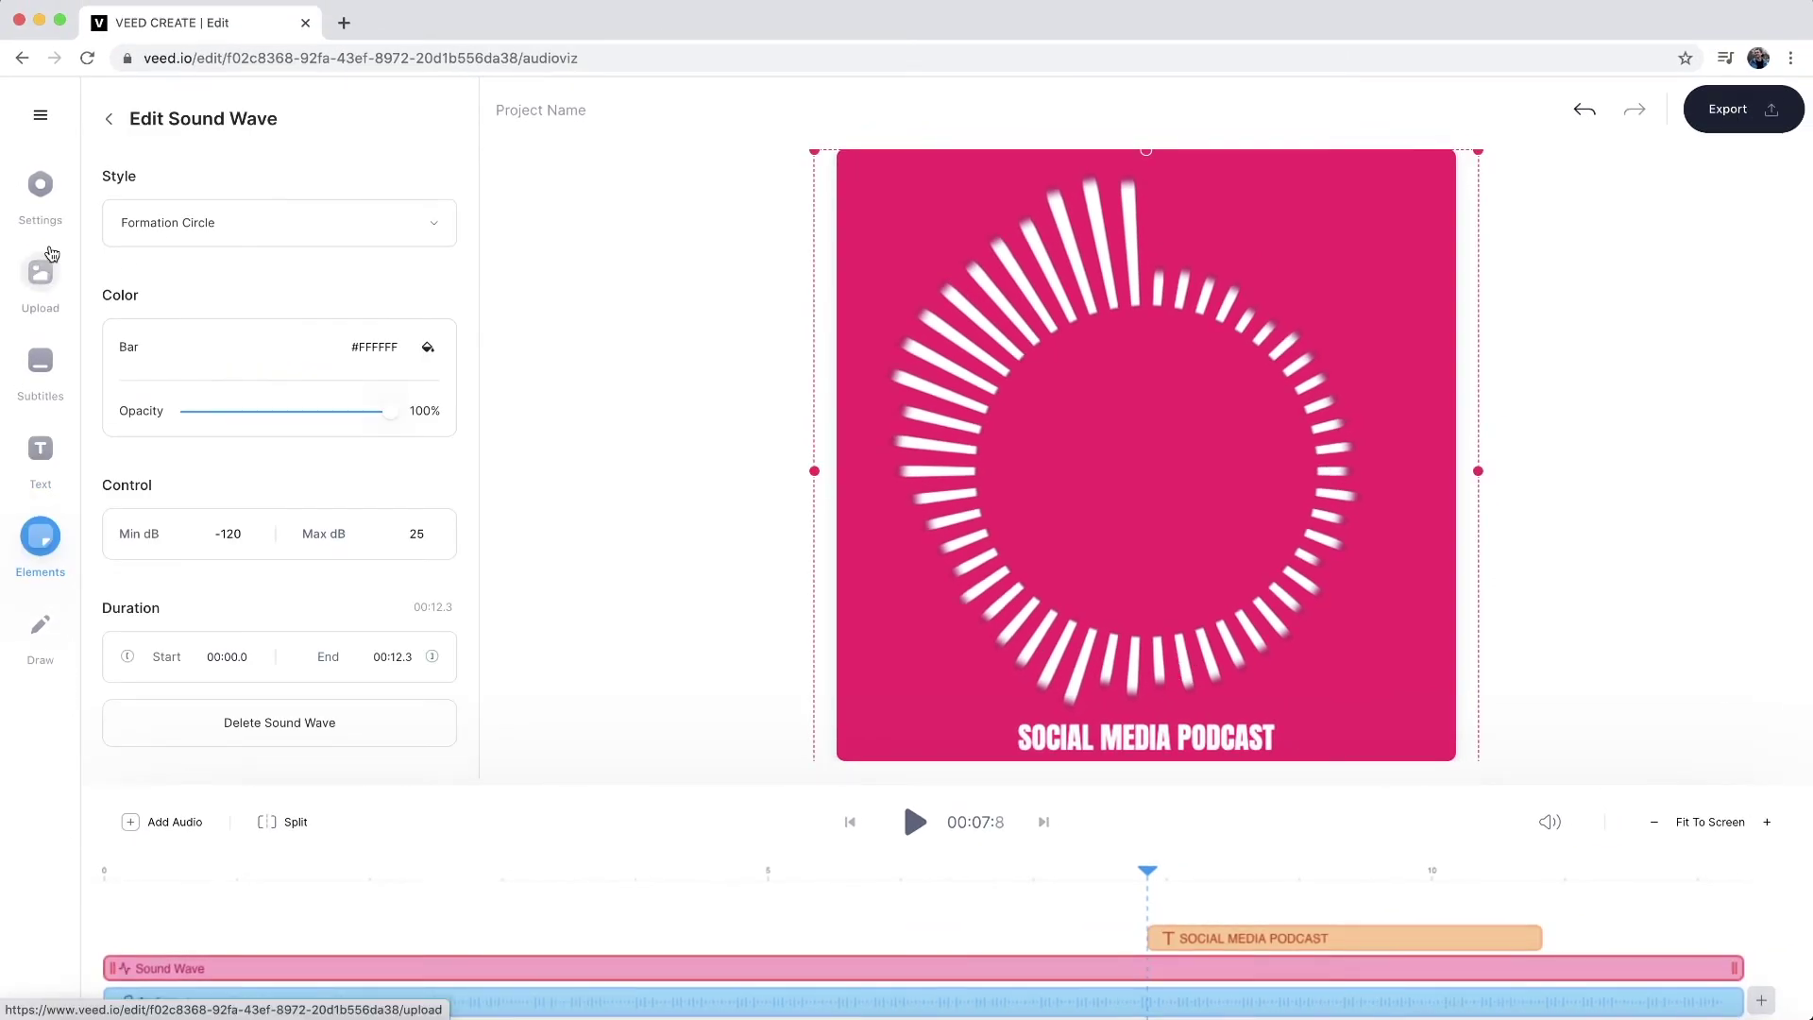
Open the Subtitles panel offering auto, manual or file subtitles
{"action": "left_click", "coordinate": [41, 268]}
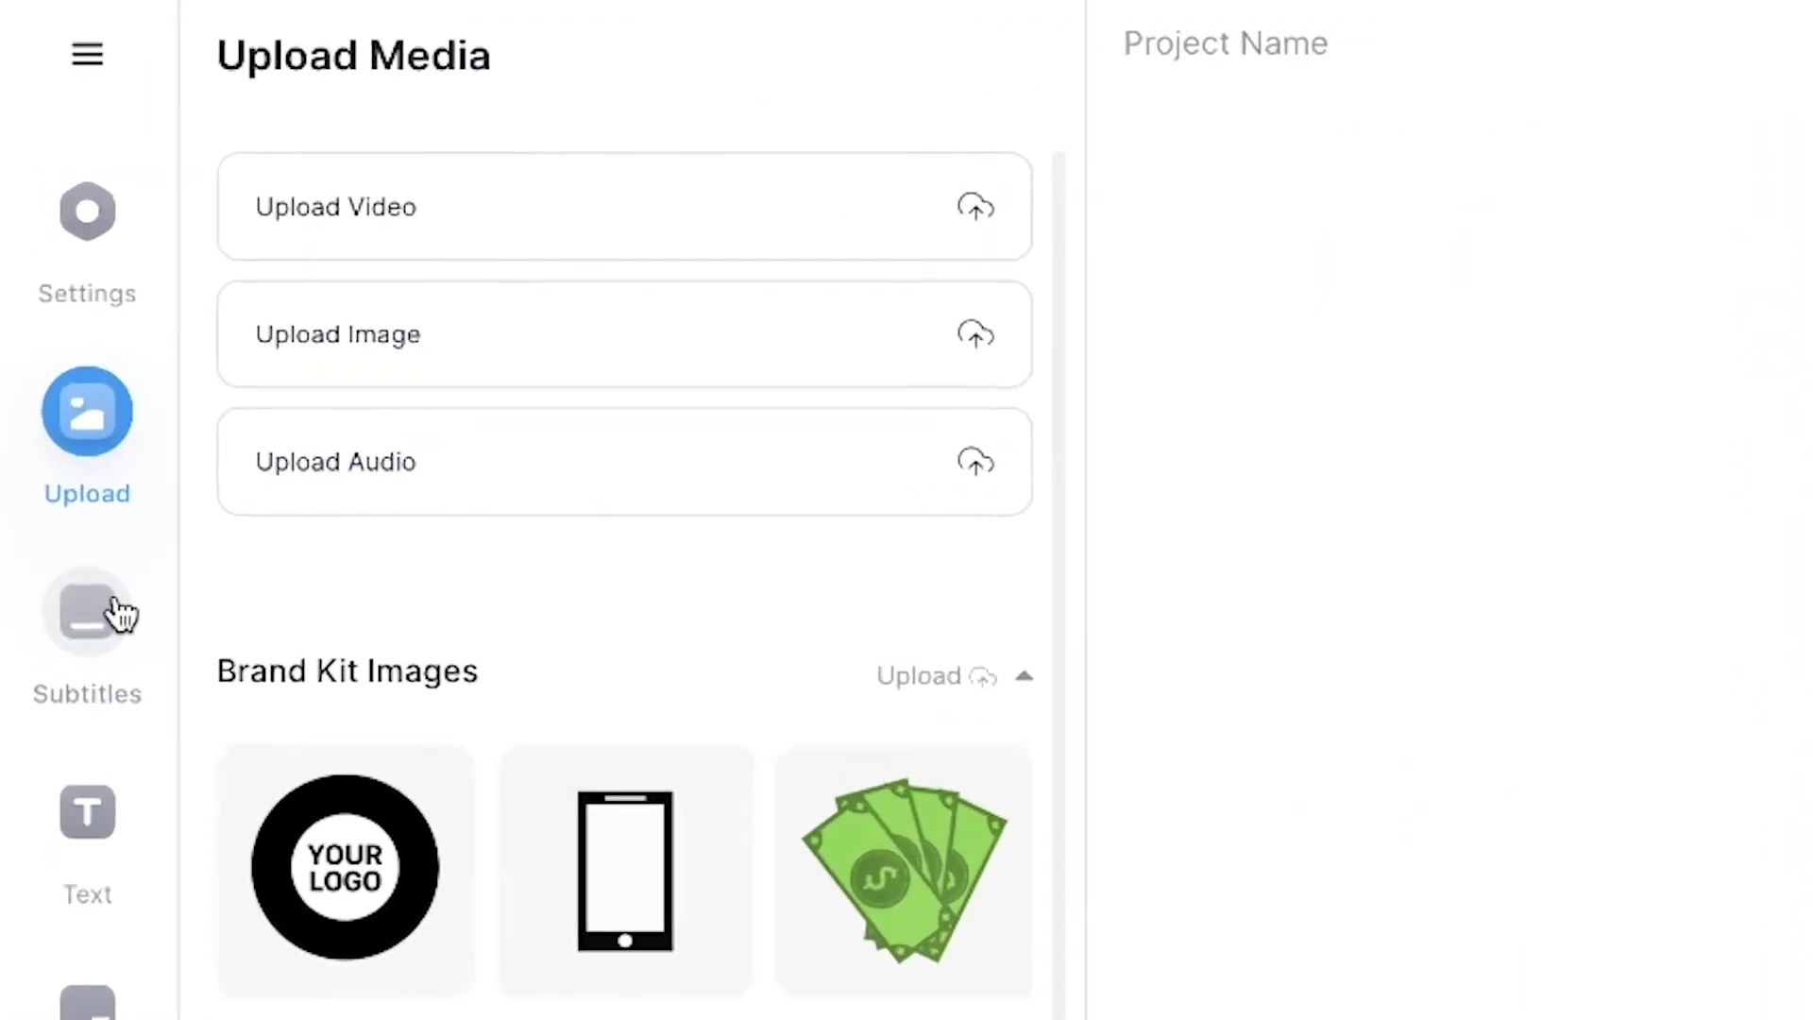
{"action": "left_click", "coordinate": [117, 615]}
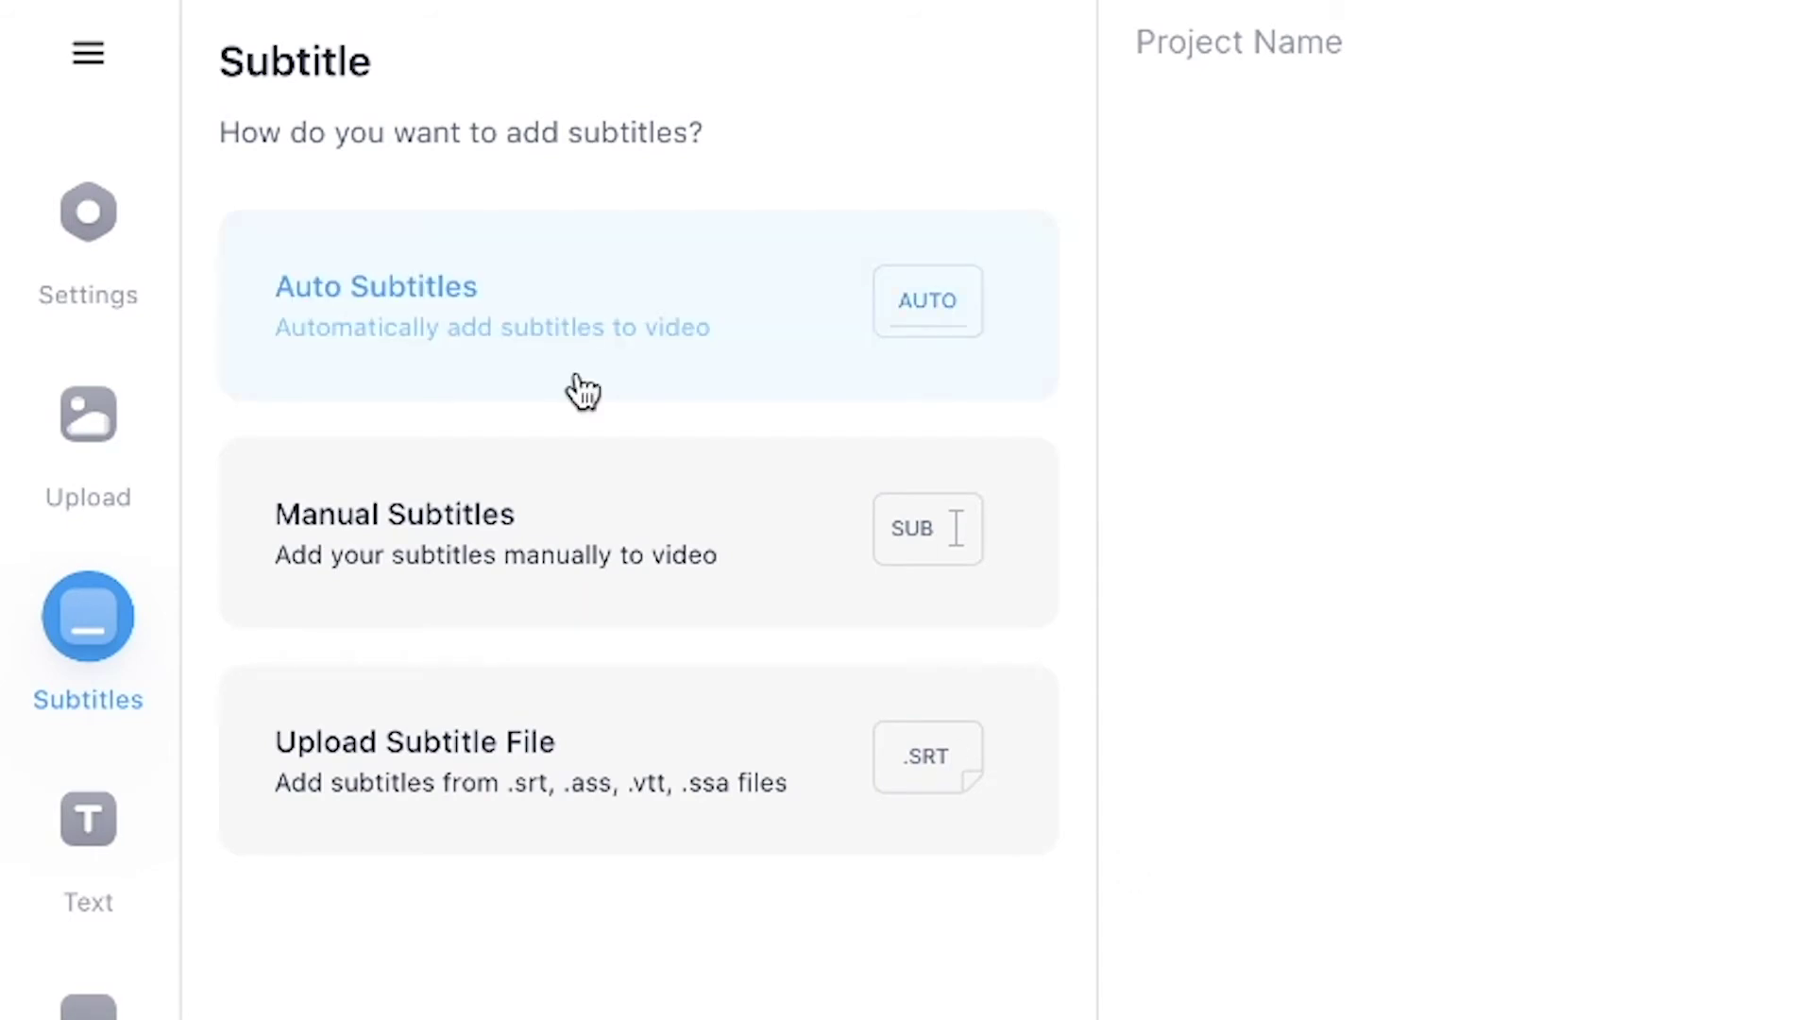
Auto-generate English (United States) subtitles from the podcast audio
{"action": "left_click", "coordinate": [581, 319]}
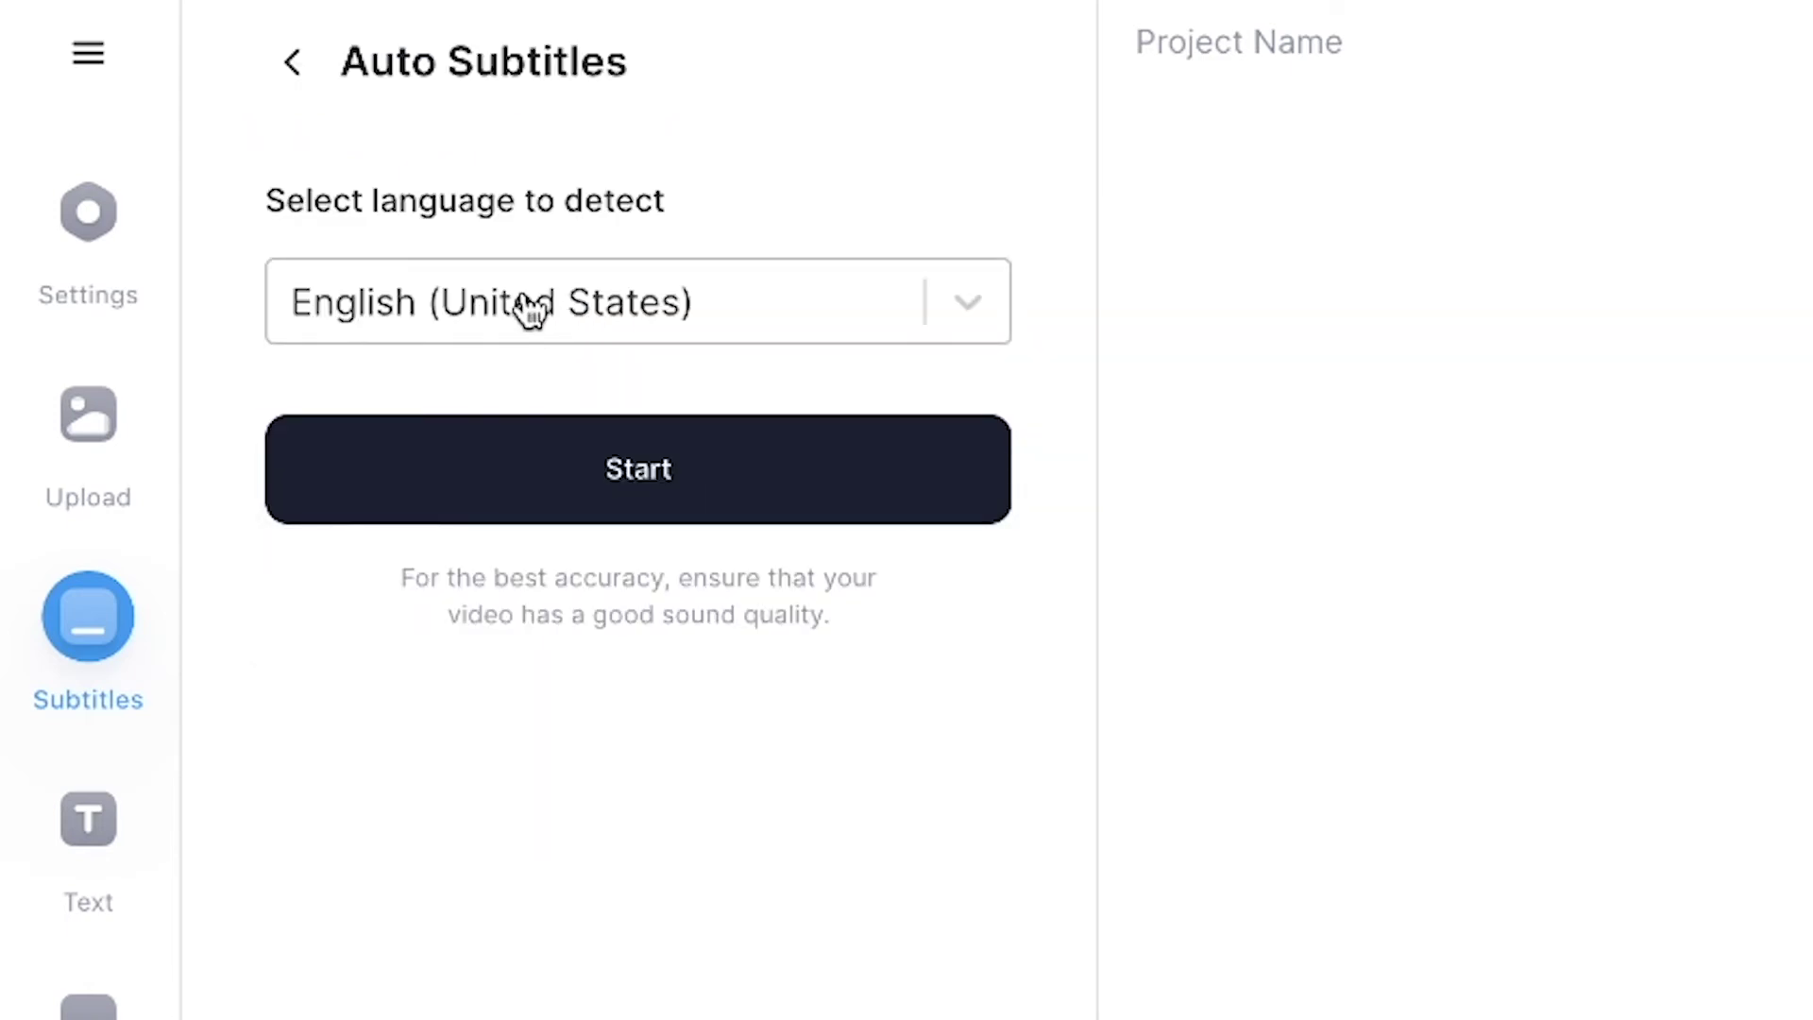
{"action": "left_click", "coordinate": [713, 488]}
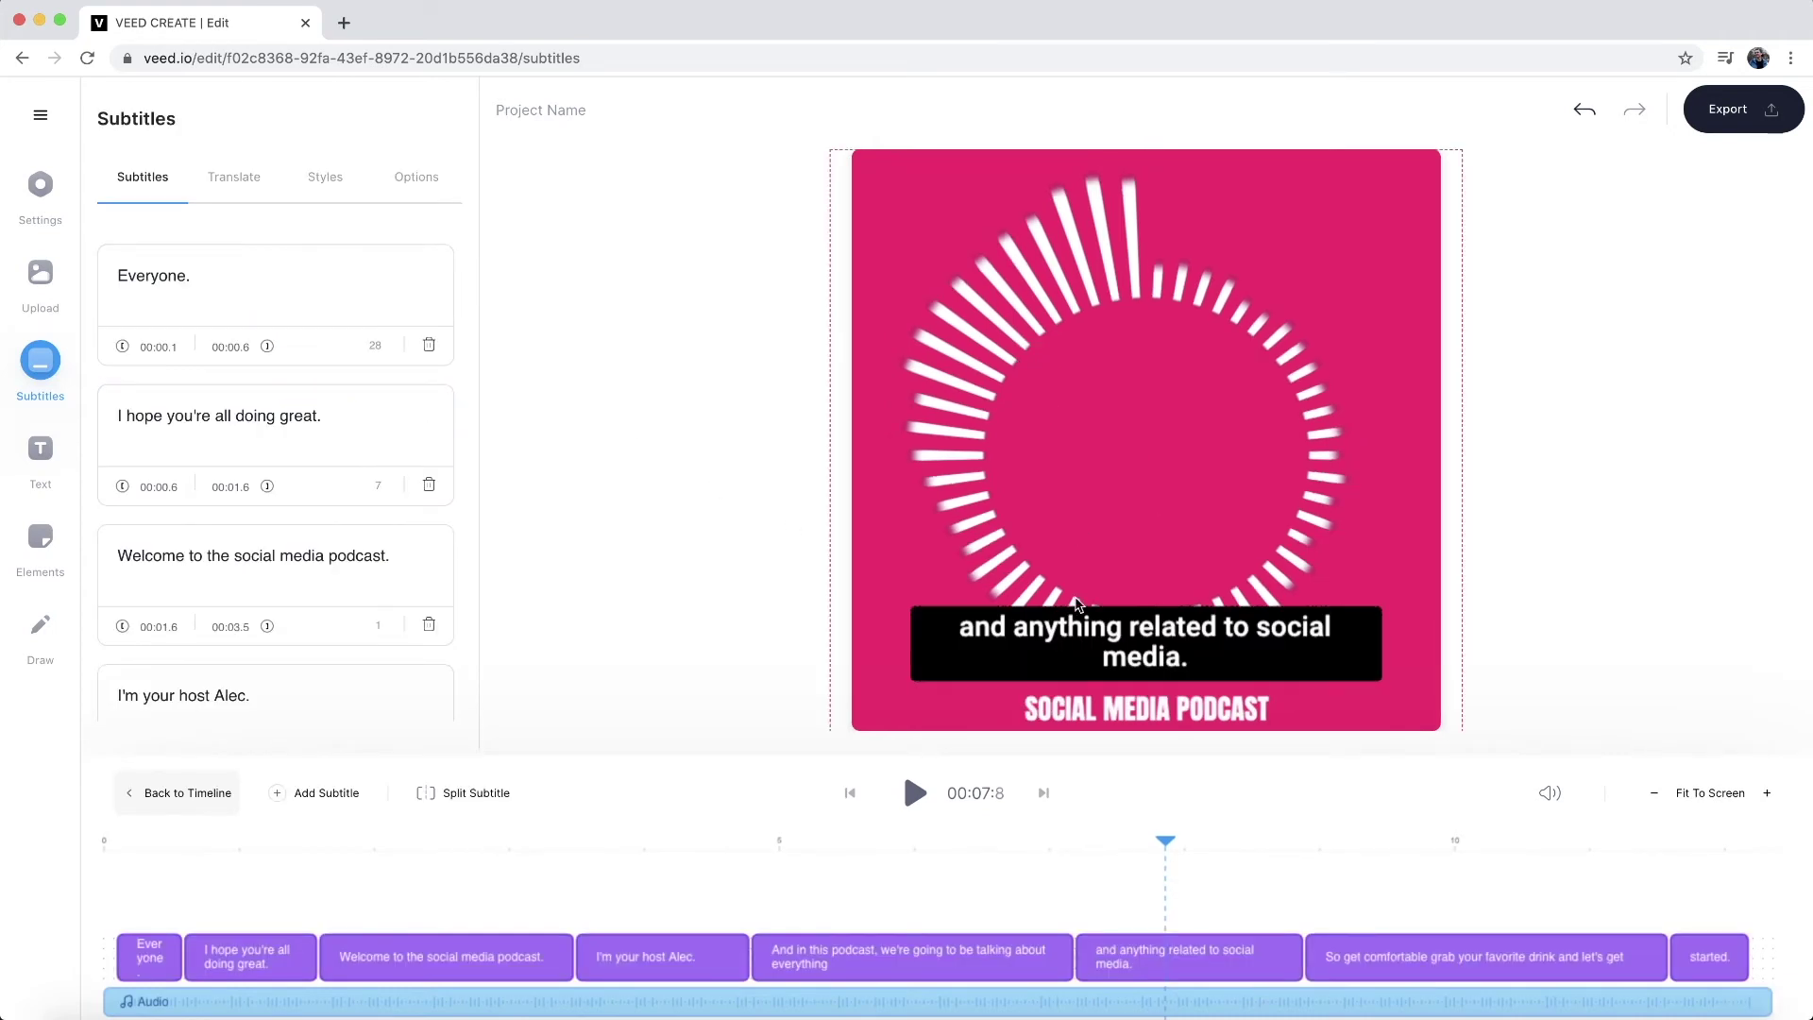
Move the subtitle caption to the video's middle and narrow its box so text rewraps
{"action": "scroll", "coordinate": [382, 565], "scroll_direction": "down", "scroll_amount": 3}
{"action": "scroll", "coordinate": [382, 565], "scroll_direction": "up", "scroll_amount": 3}
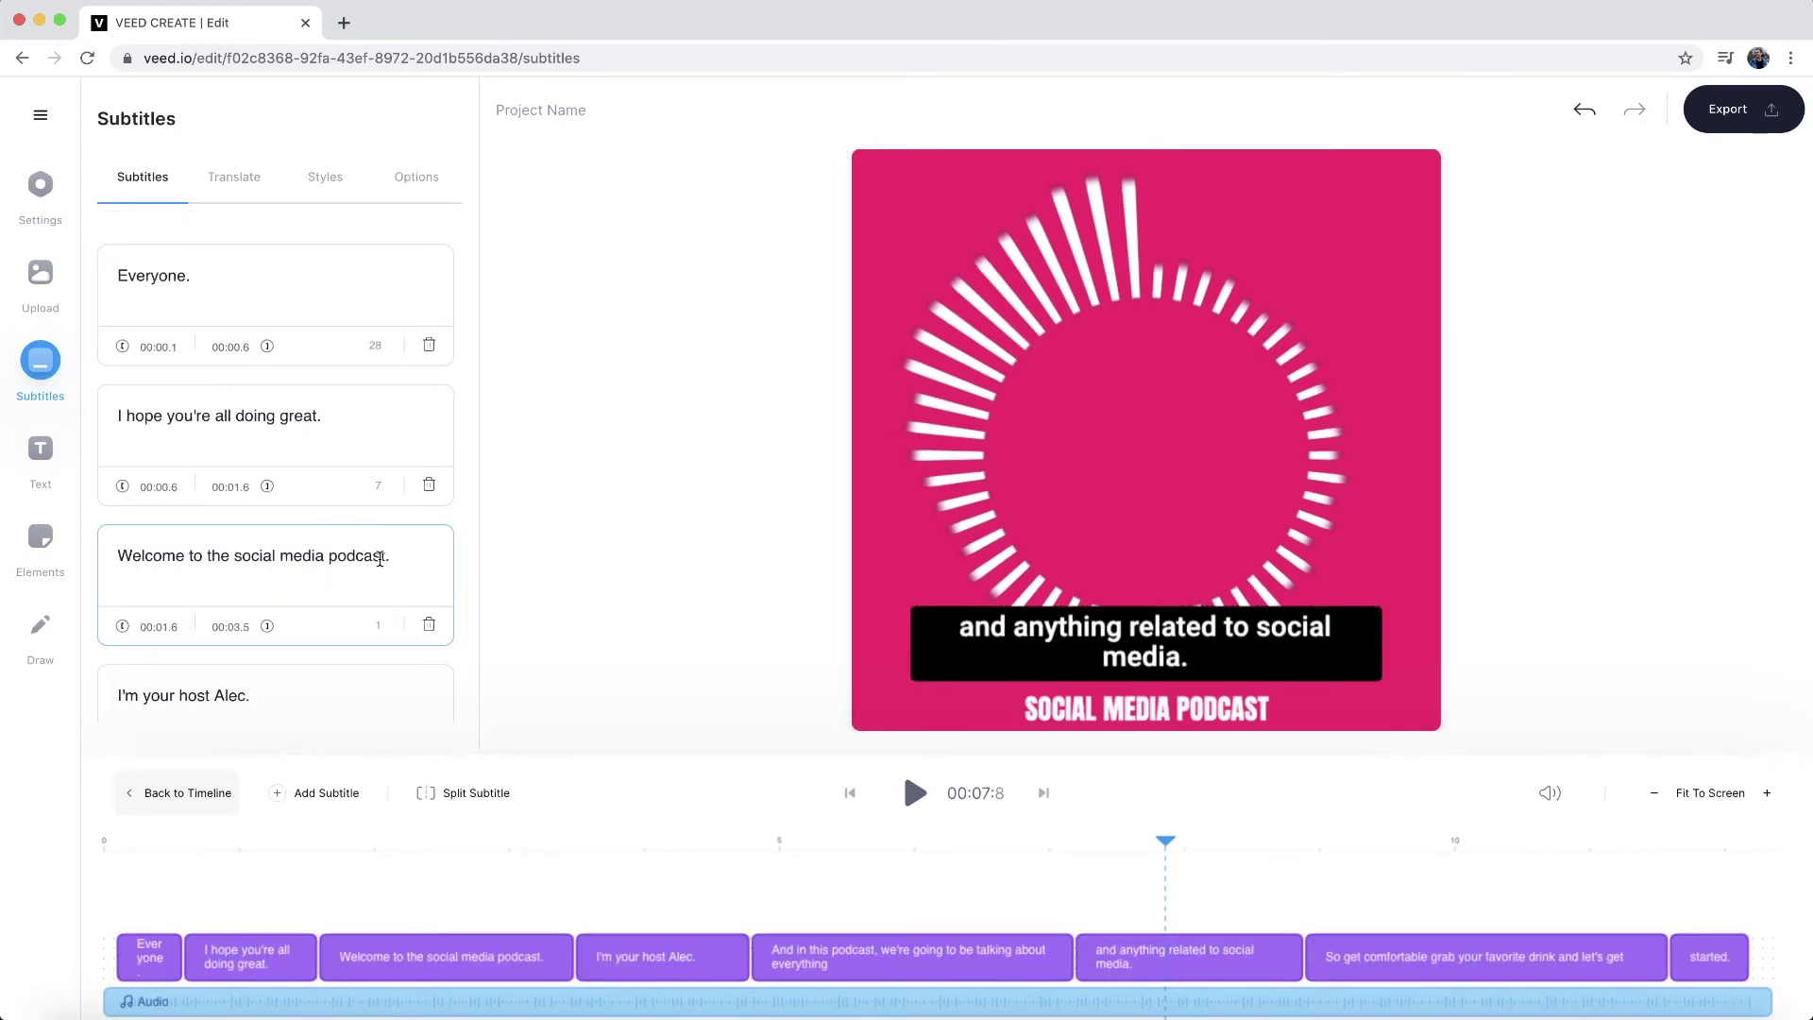
{"action": "scroll", "coordinate": [281, 334], "scroll_direction": "down", "scroll_amount": 2}
{"action": "scroll", "coordinate": [281, 333], "scroll_direction": "down", "scroll_amount": 5}
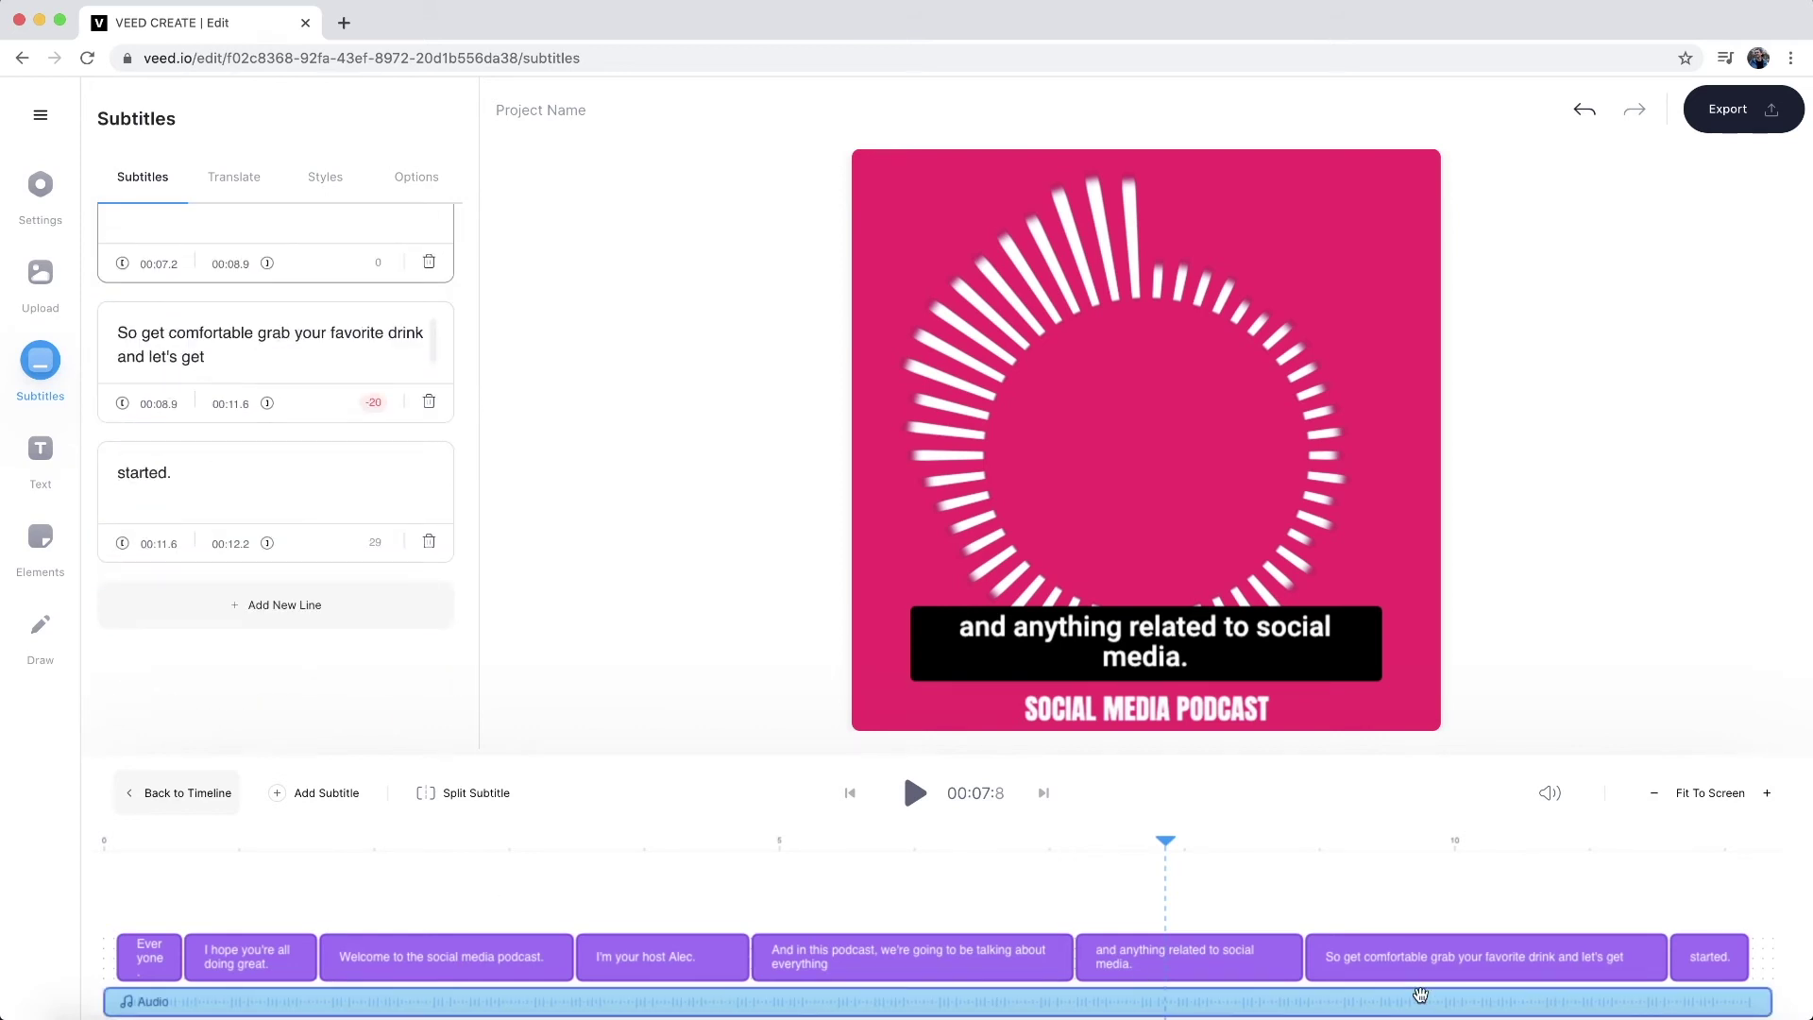
{"action": "left_click", "coordinate": [1098, 648]}
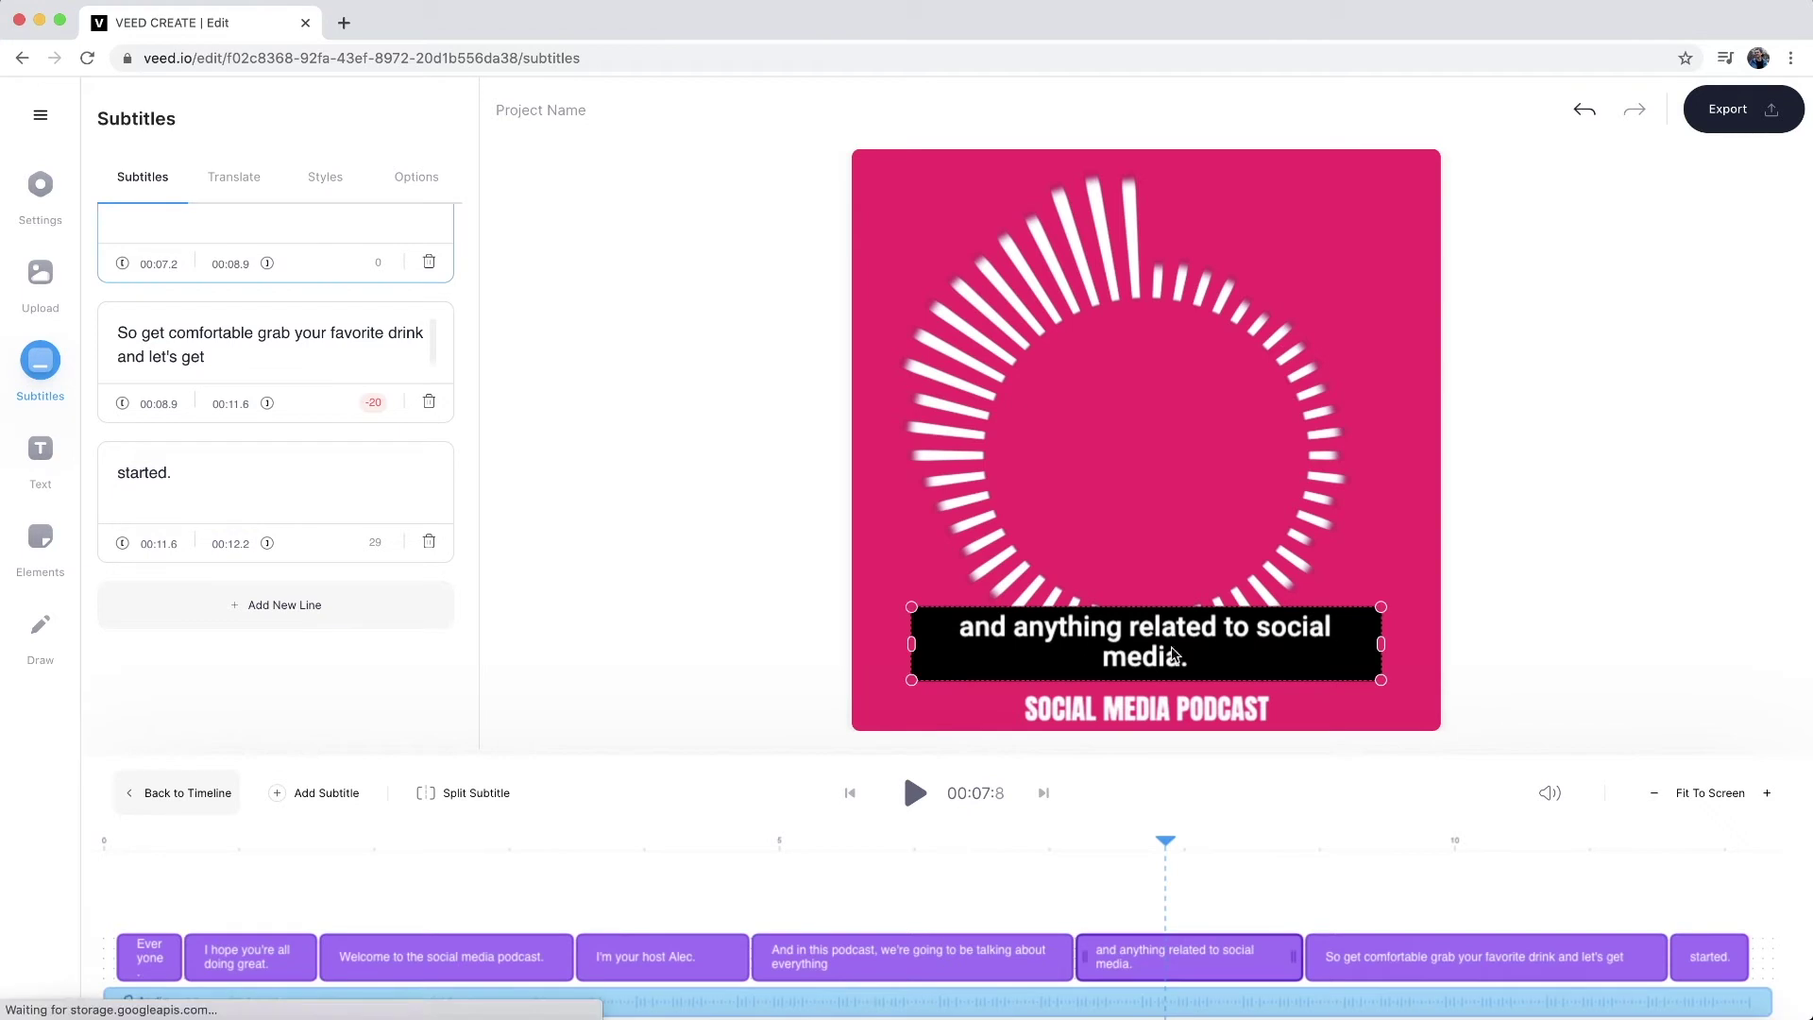
{"action": "left_click_drag", "start_coordinate": [1188, 658], "coordinate": [1202, 452]}
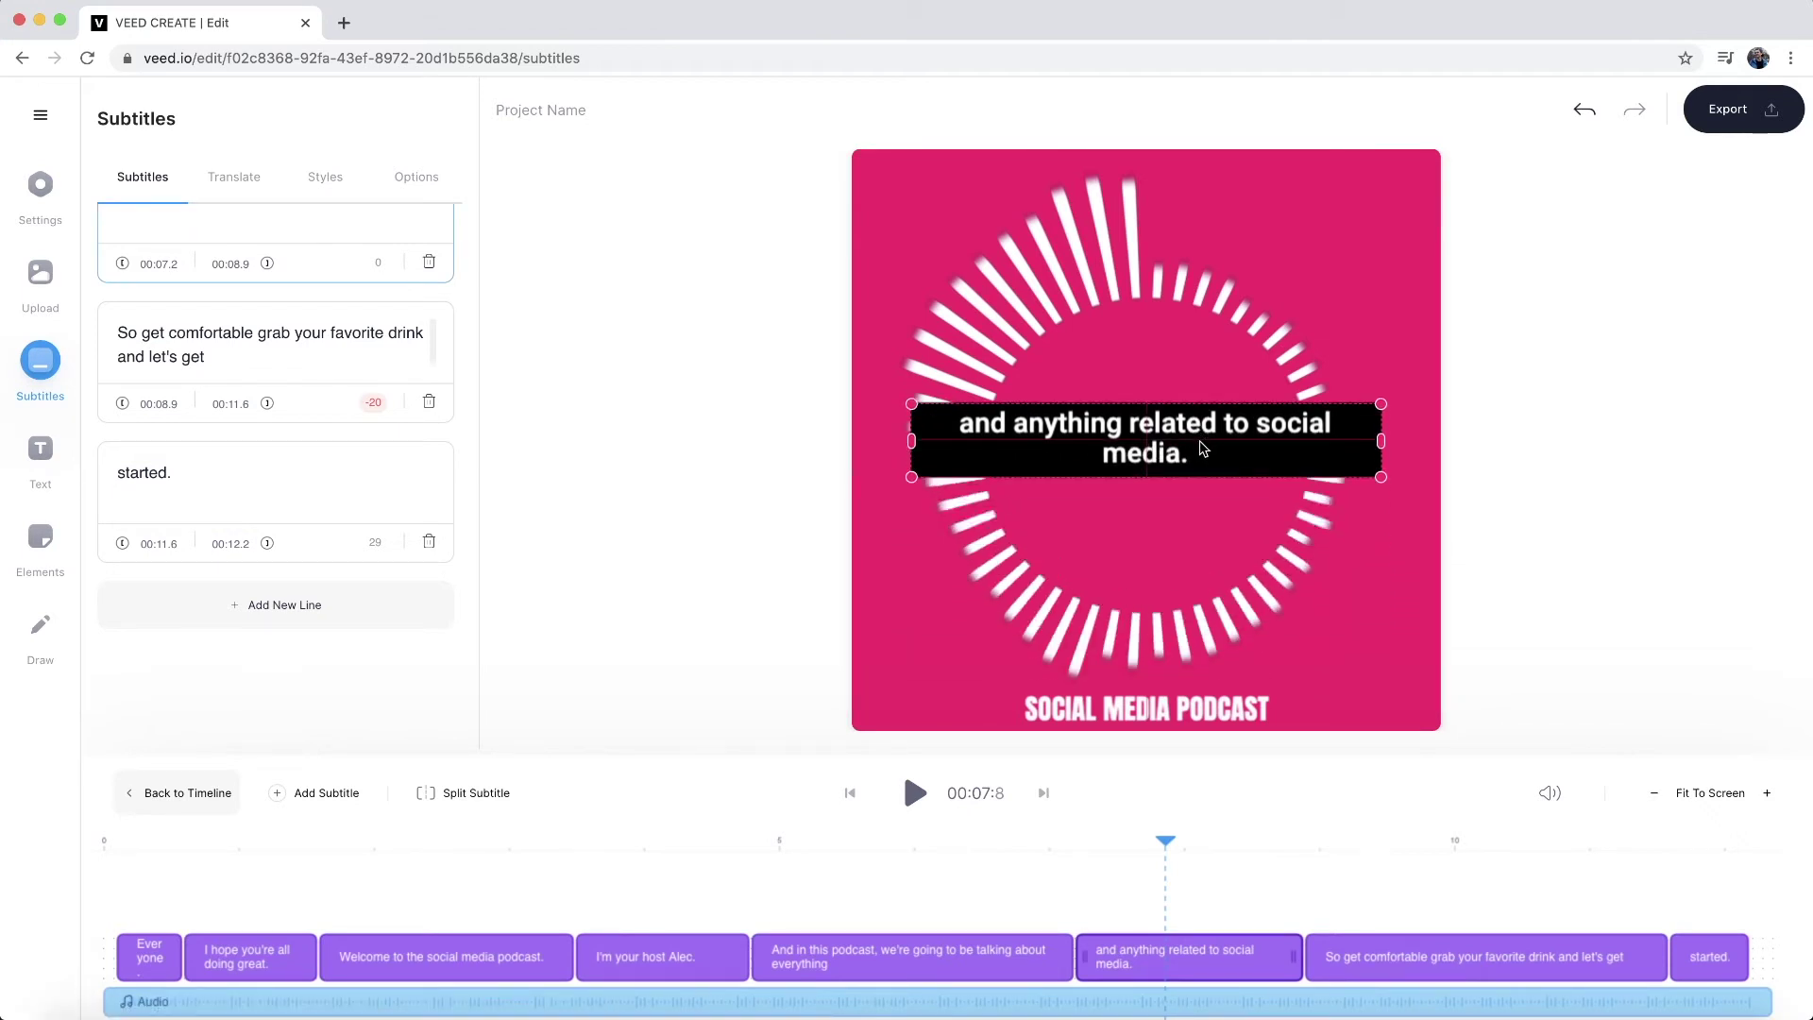
{"action": "left_click_drag", "start_coordinate": [1382, 439], "coordinate": [1220, 436]}
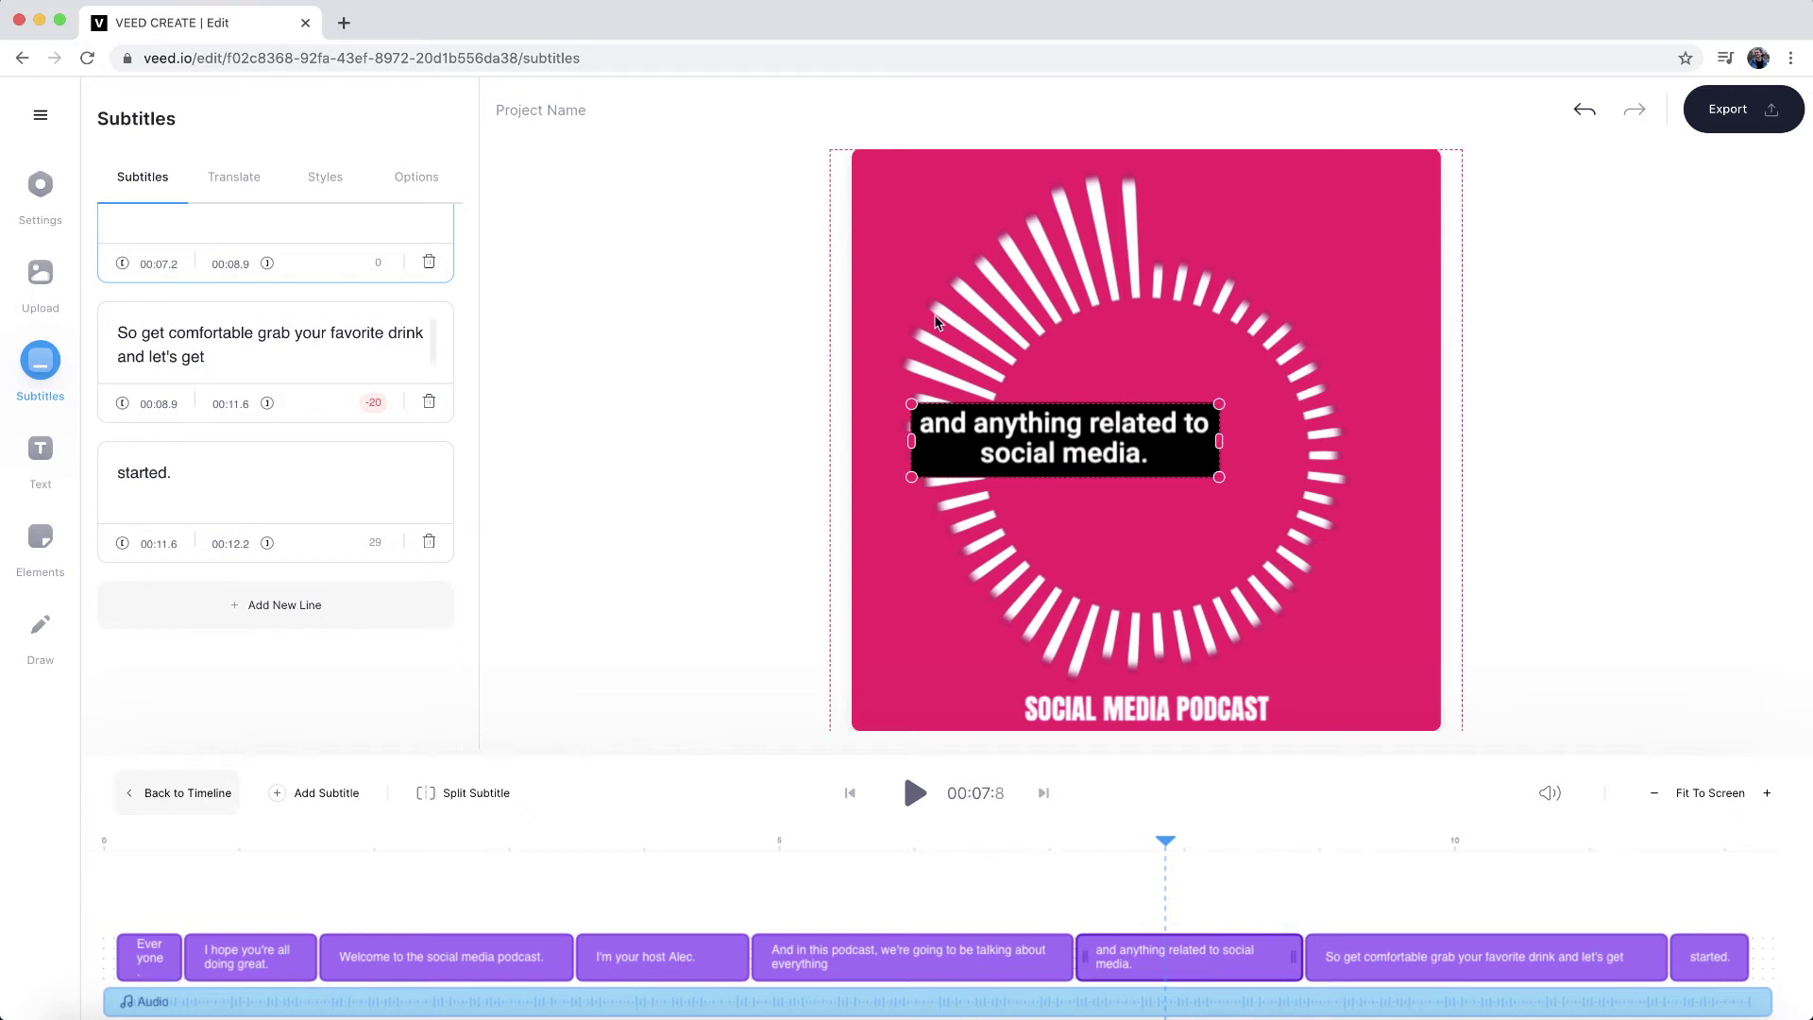
Set the subtitle font size to 30px in the Styles options
{"action": "scroll", "coordinate": [302, 227], "scroll_direction": "up", "scroll_amount": 10}
{"action": "left_click", "coordinate": [321, 179]}
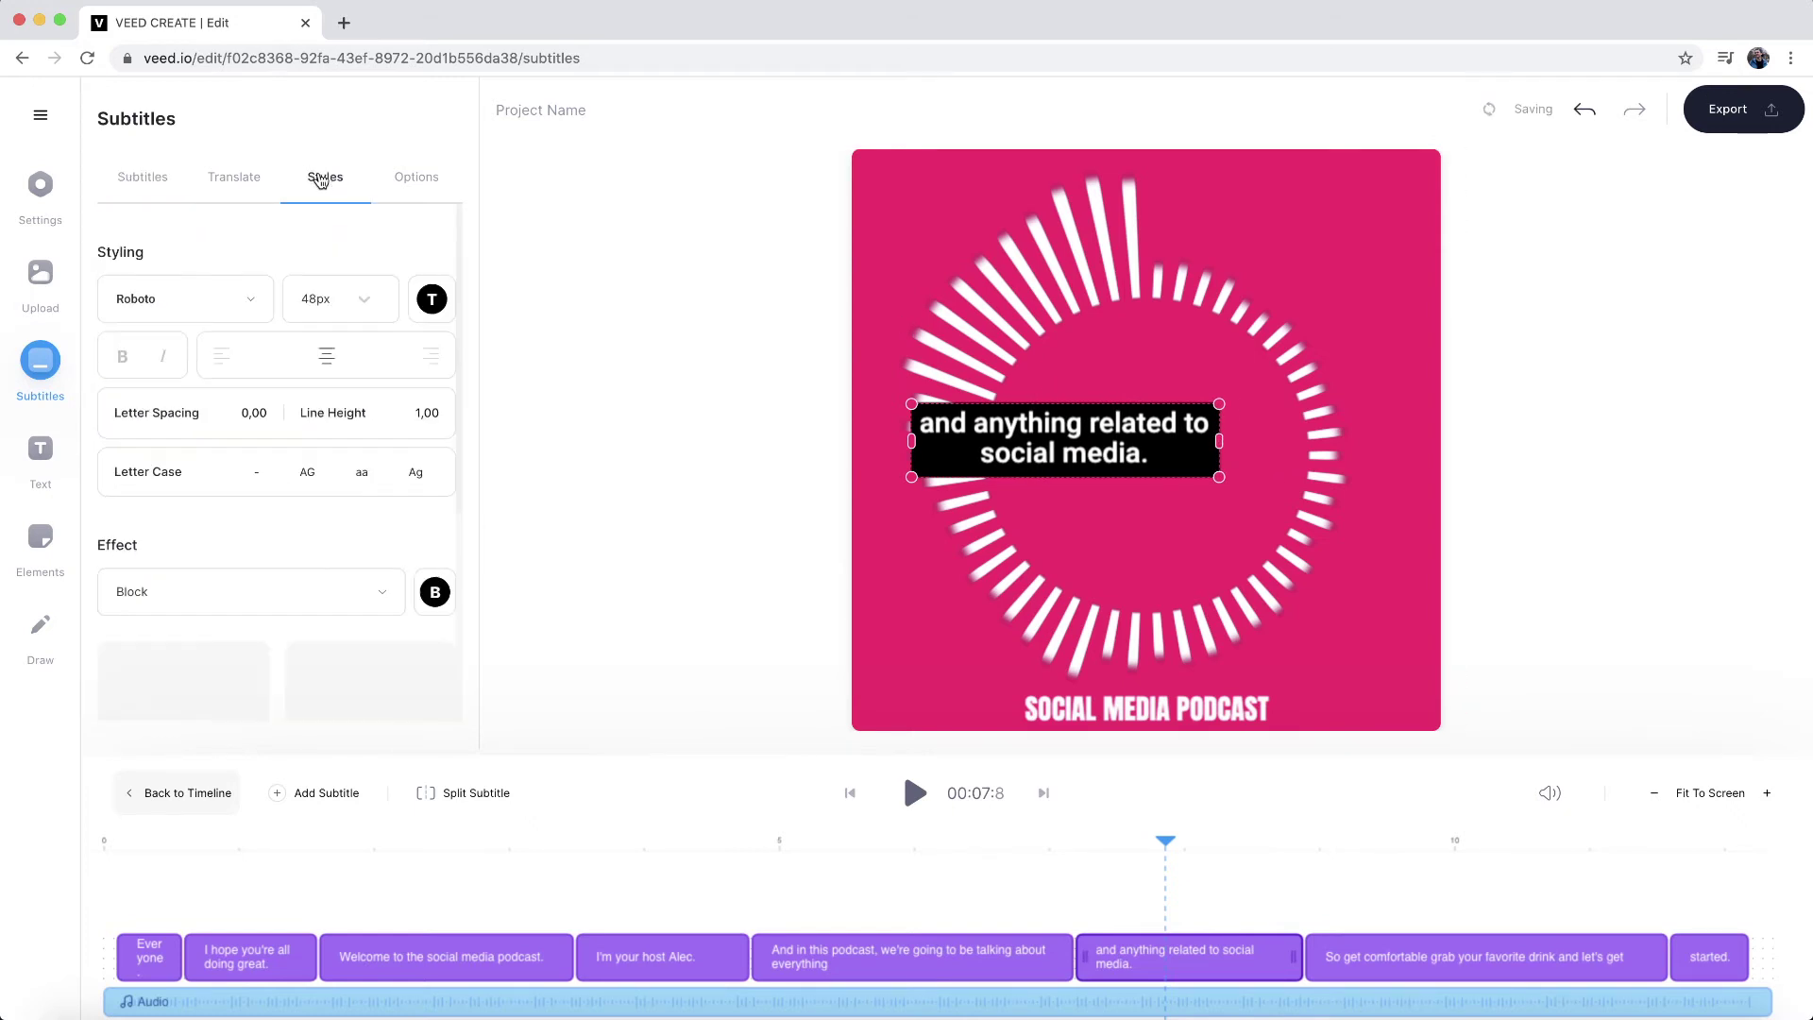
{"action": "left_click", "coordinate": [316, 298]}
{"action": "left_click", "coordinate": [335, 472]}
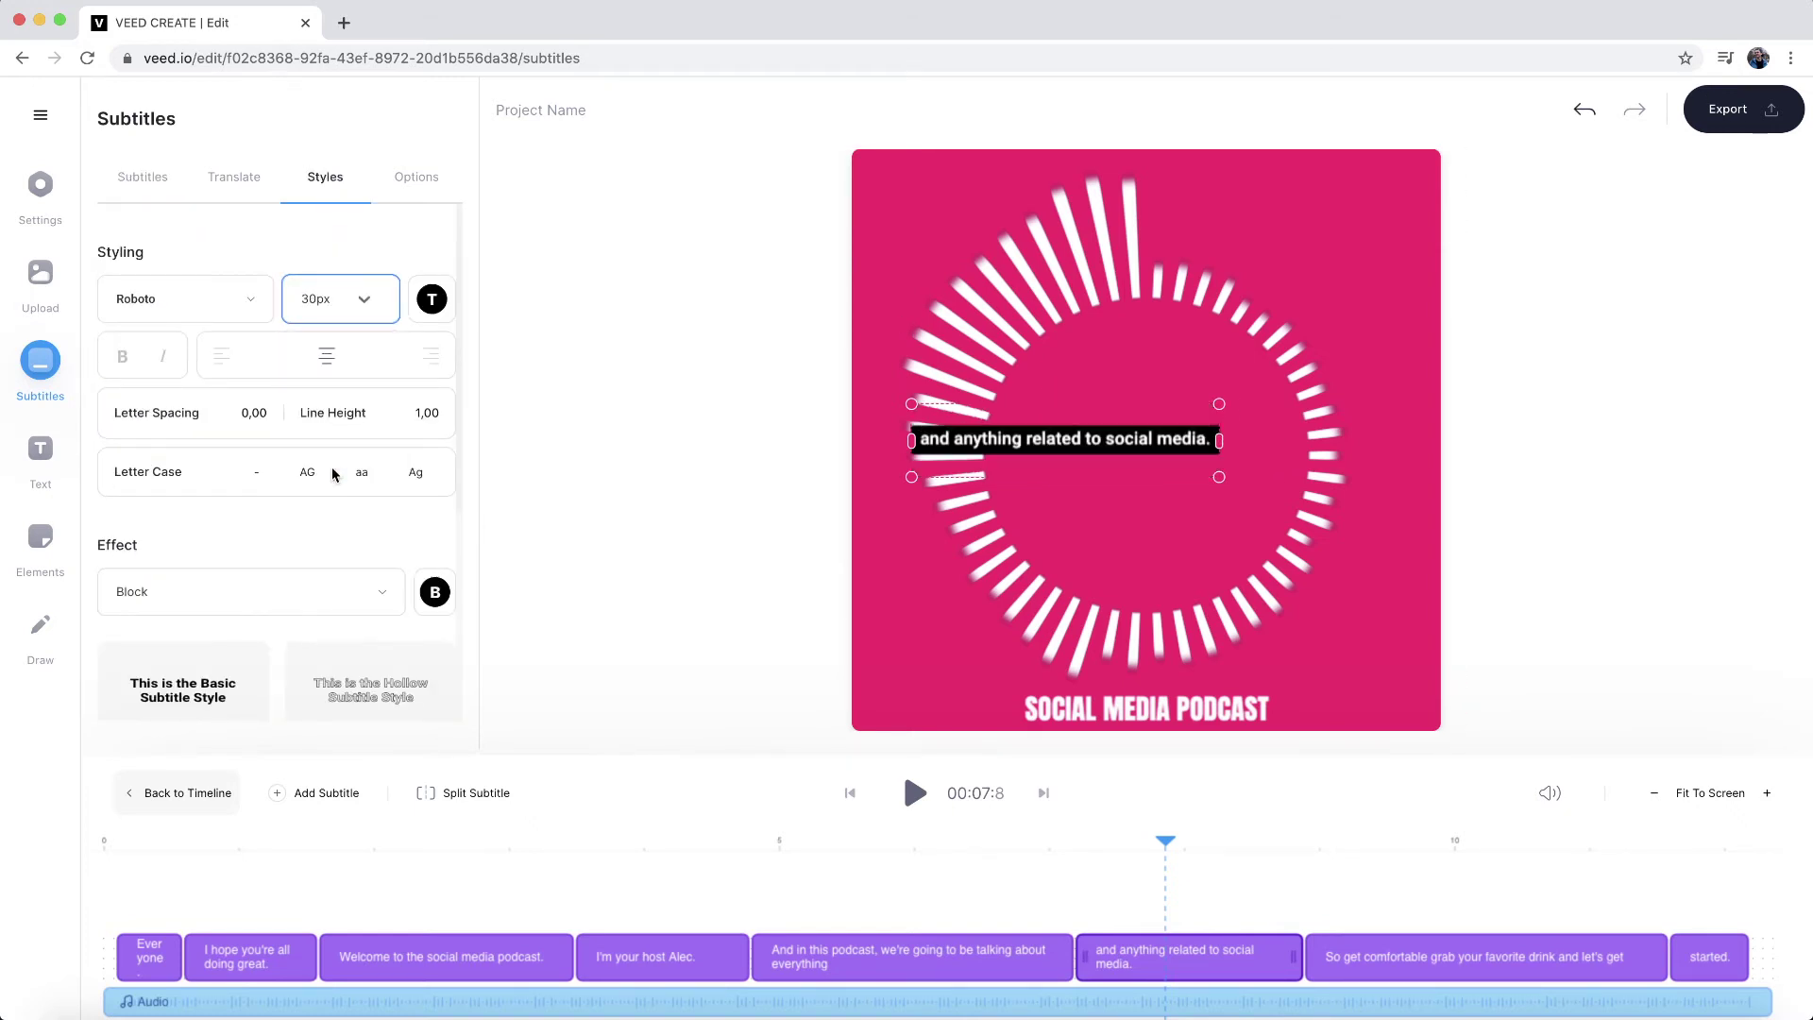
{"action": "left_click", "coordinate": [898, 439]}
Drag the subtitle into the centre of the white sound-wave circle
{"action": "left_click", "coordinate": [945, 439]}
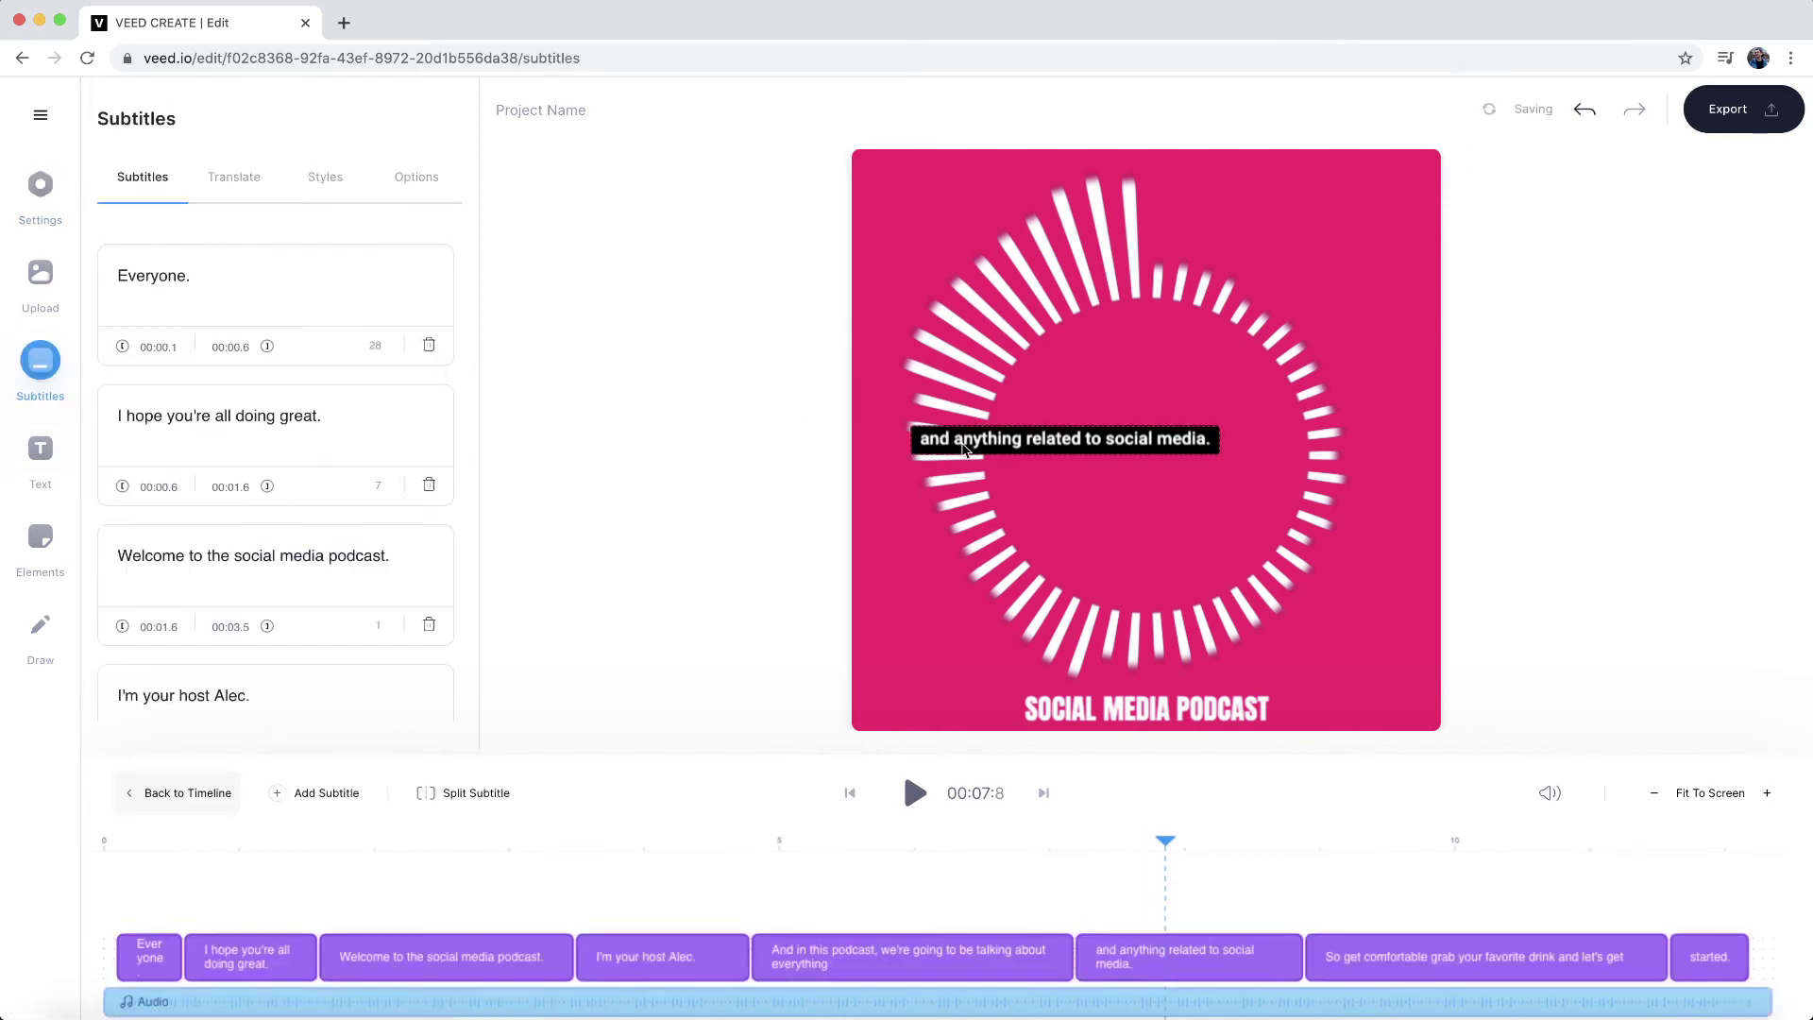
{"action": "left_click", "coordinate": [916, 436]}
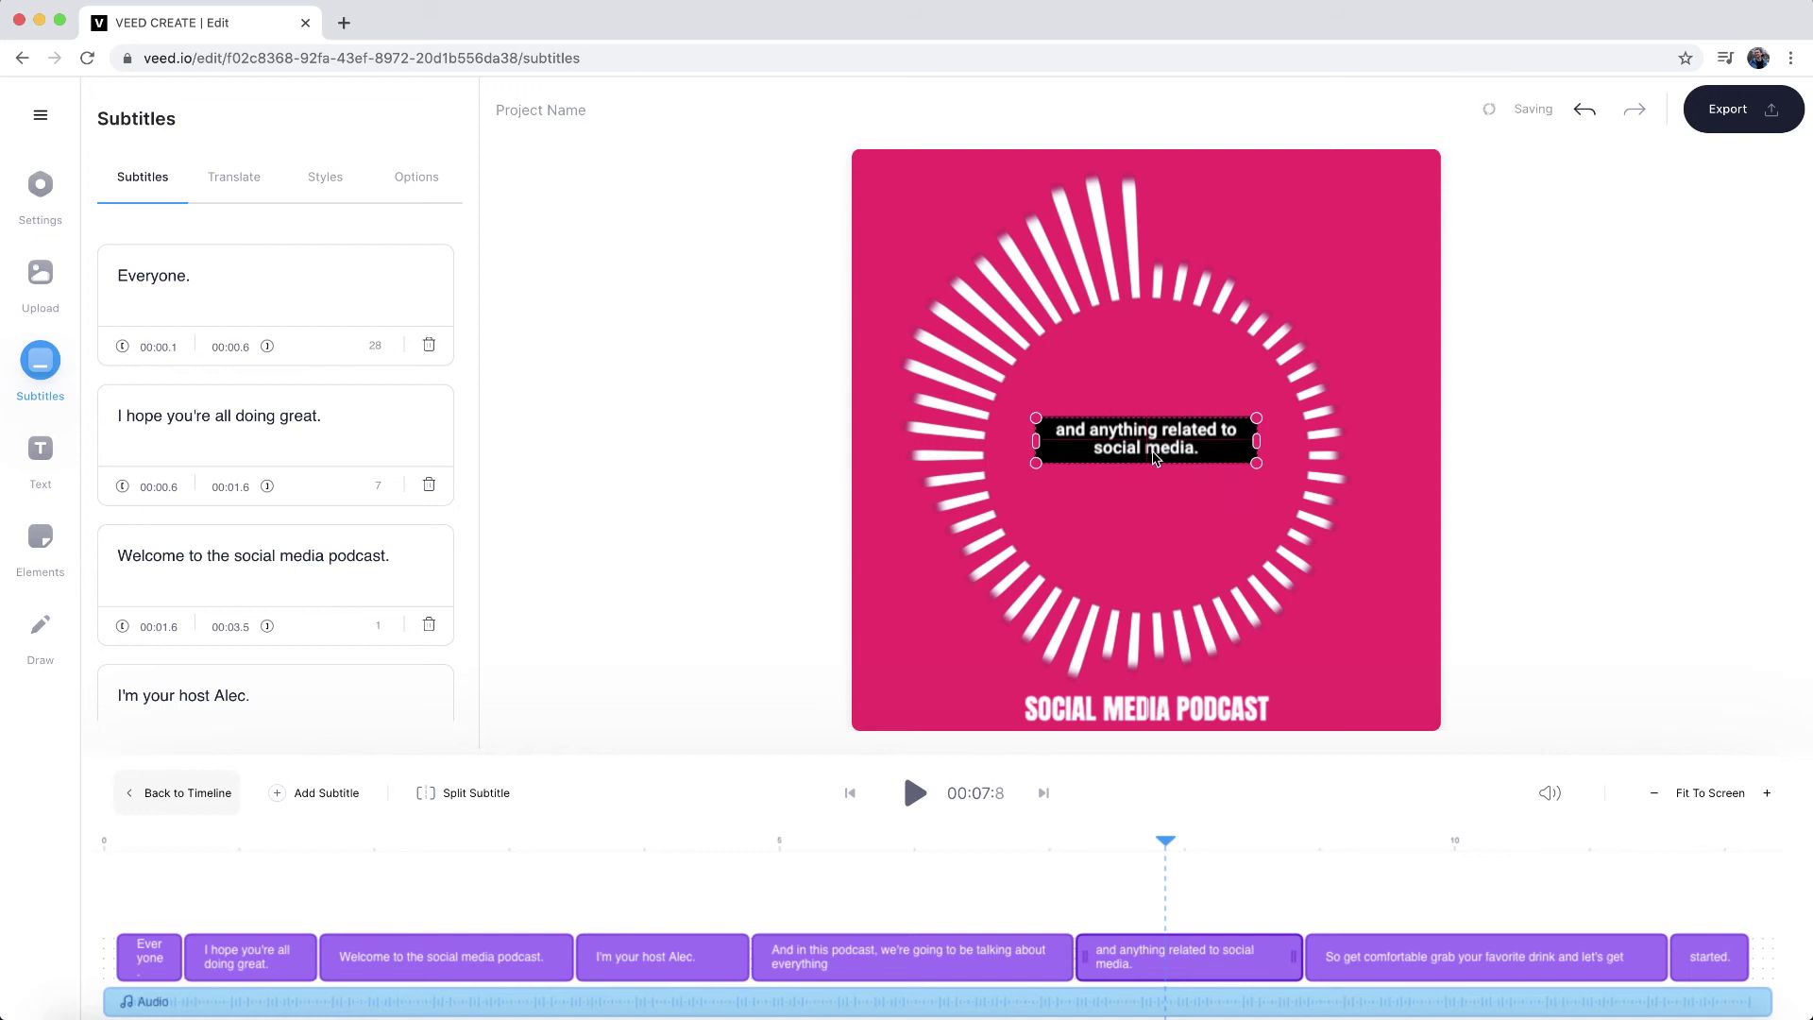
{"action": "left_click_drag", "start_coordinate": [1156, 464], "coordinate": [1160, 734]}
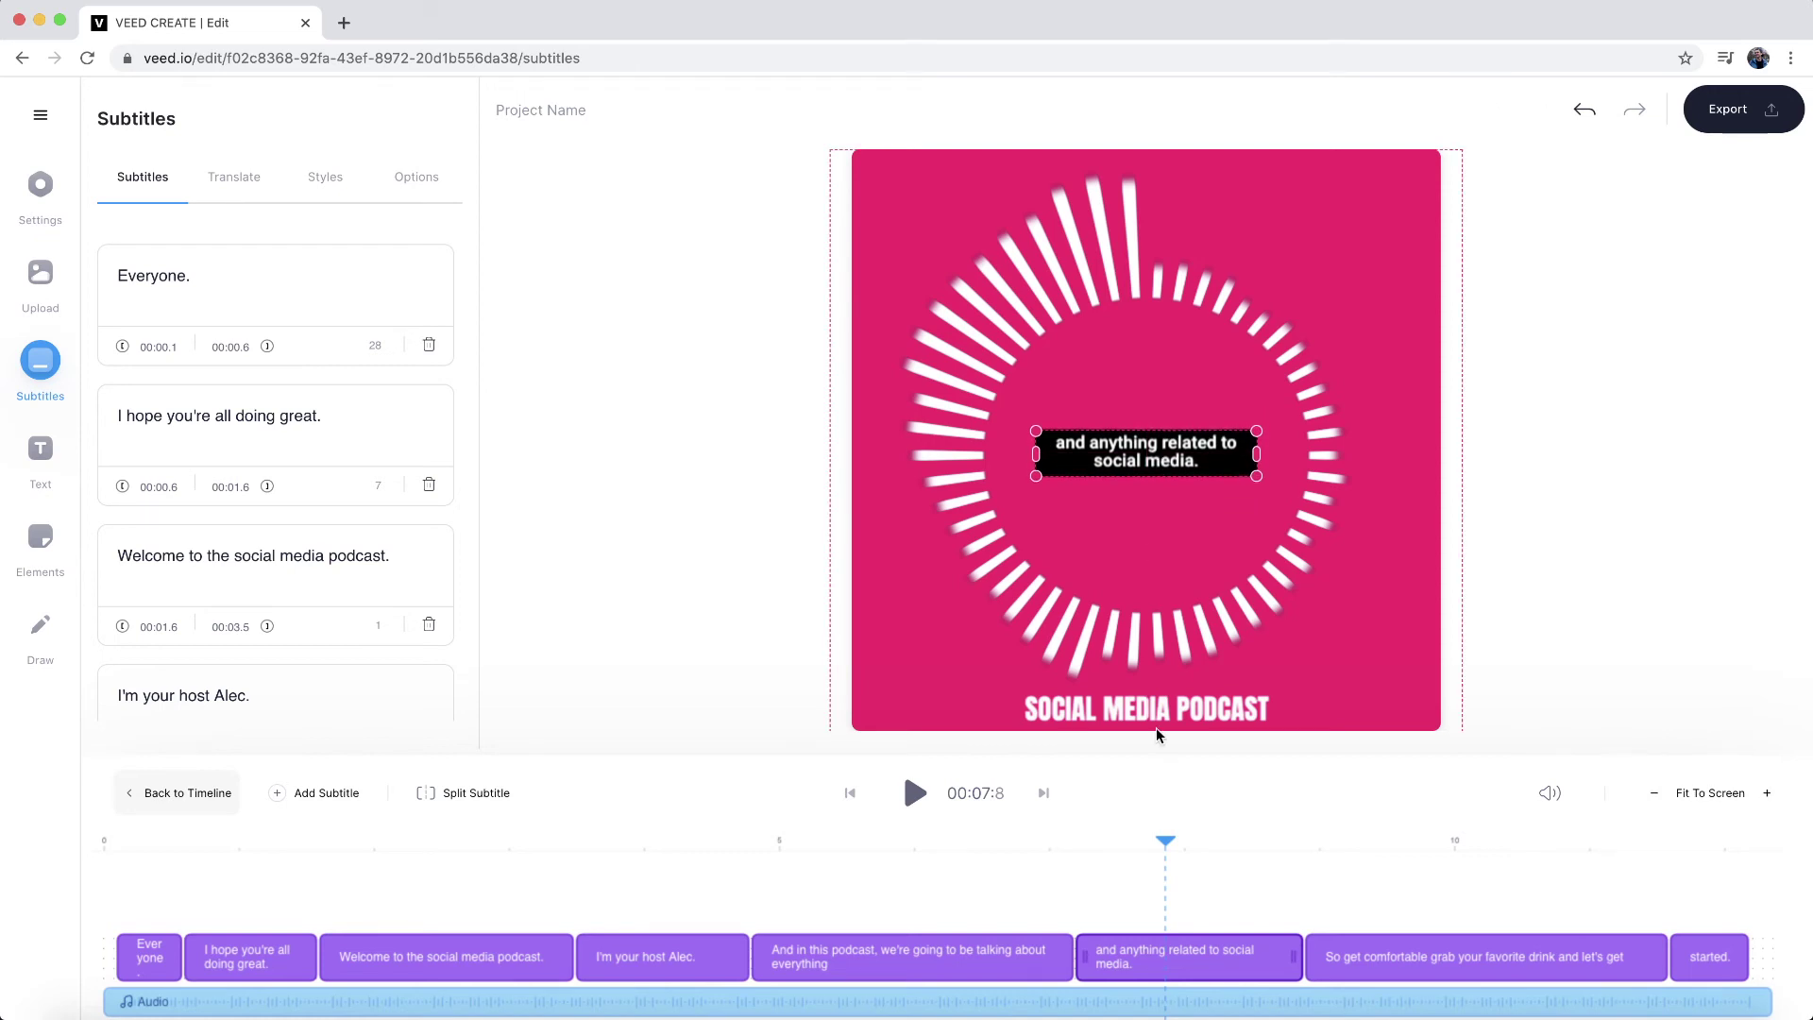
{"action": "left_click", "coordinate": [1160, 718]}
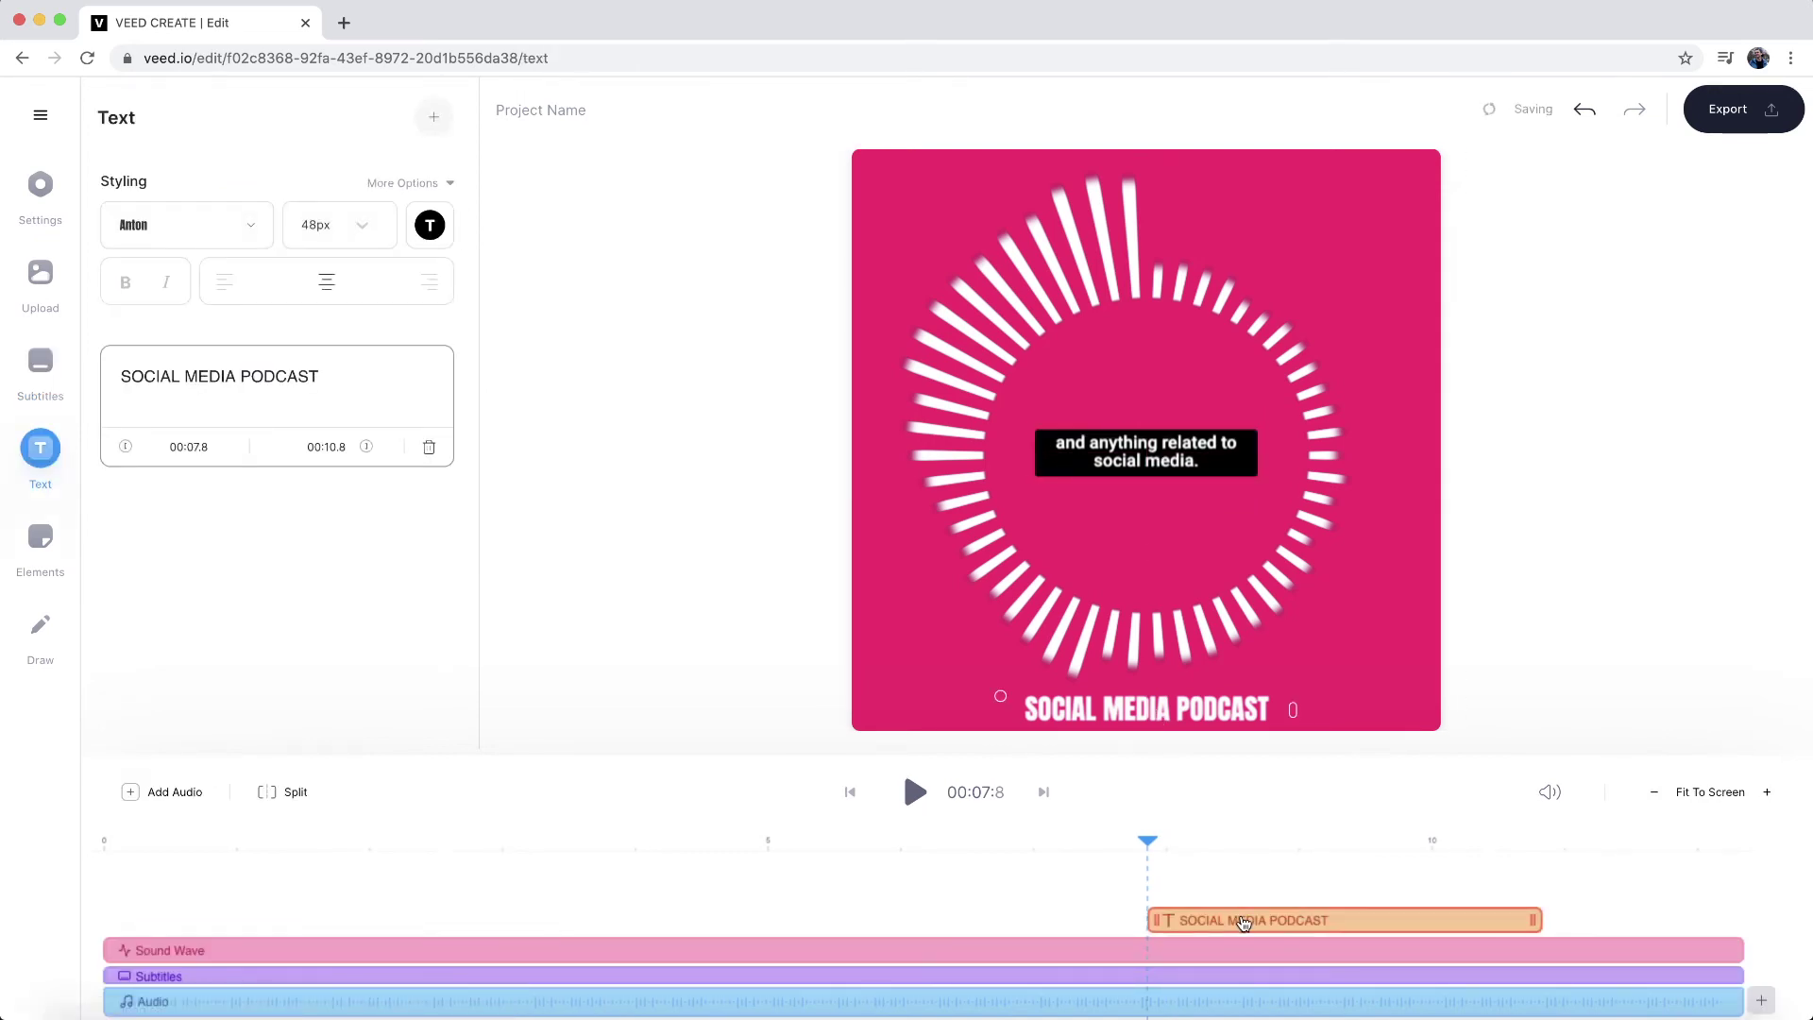
Delete the SOCIAL MEDIA PODCAST title and preview the video from the start
{"action": "key", "text": "BackSpace"}
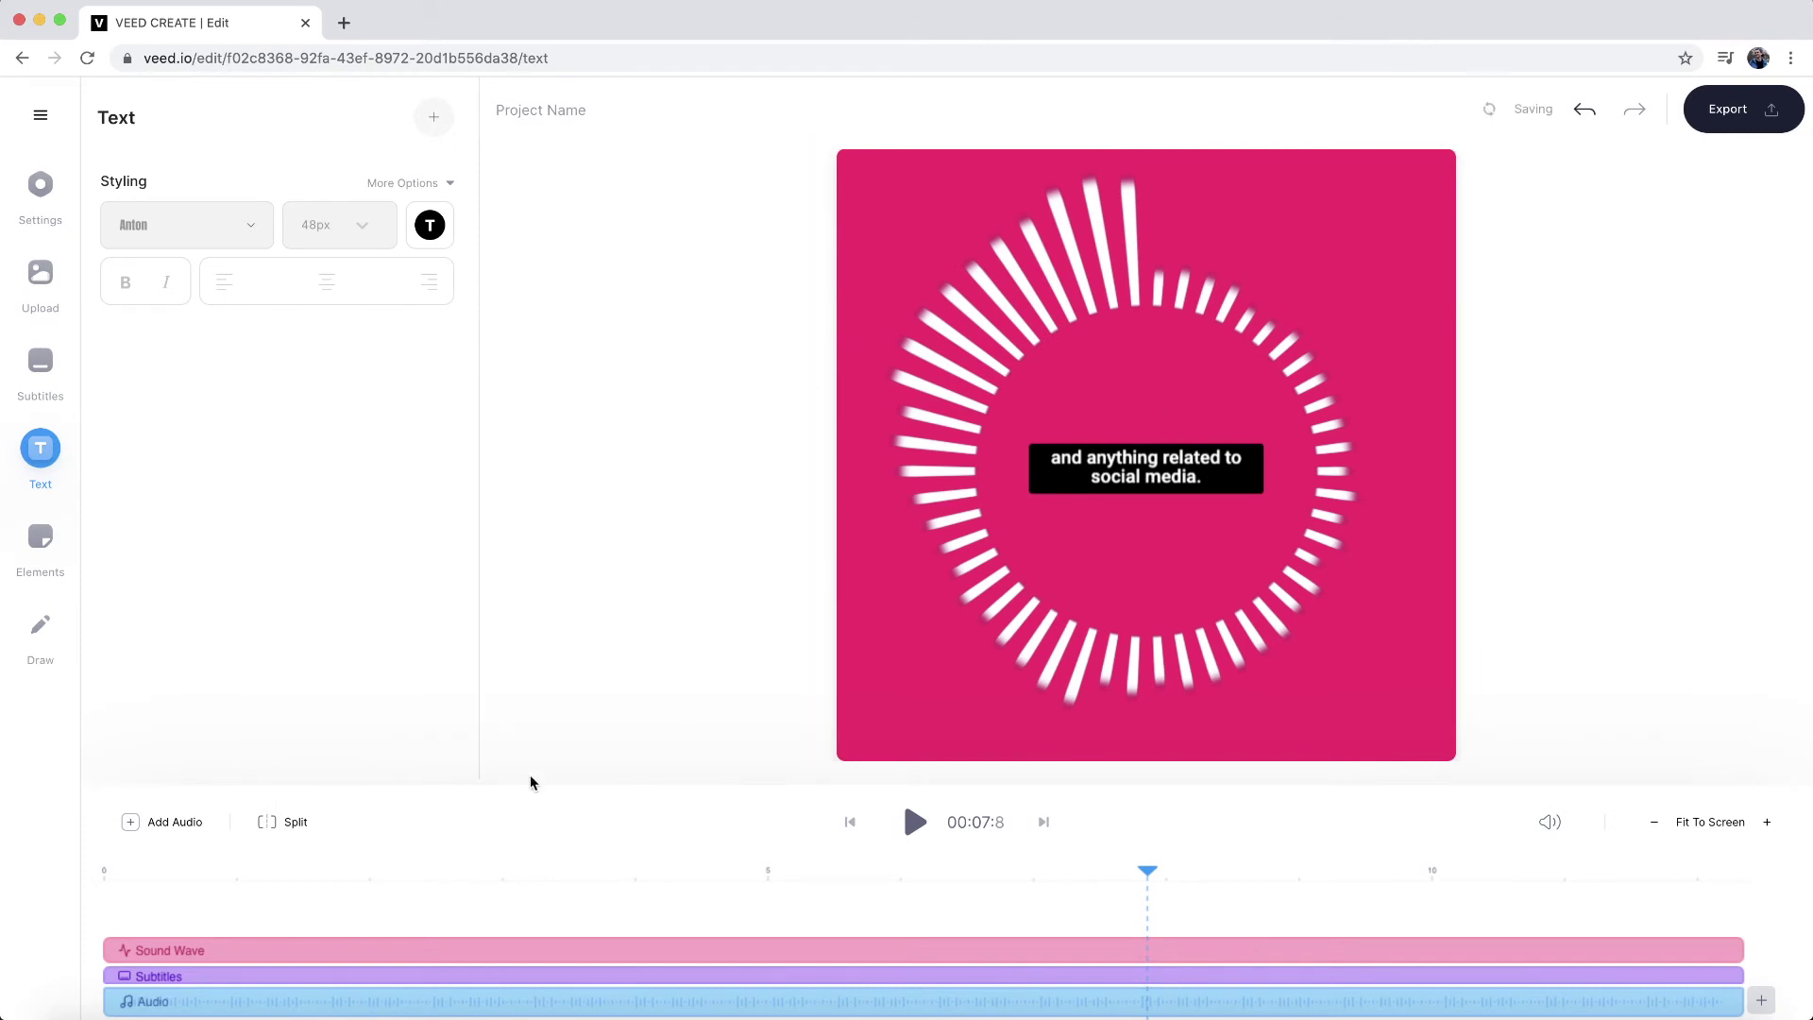
{"action": "left_click", "coordinate": [144, 871]}
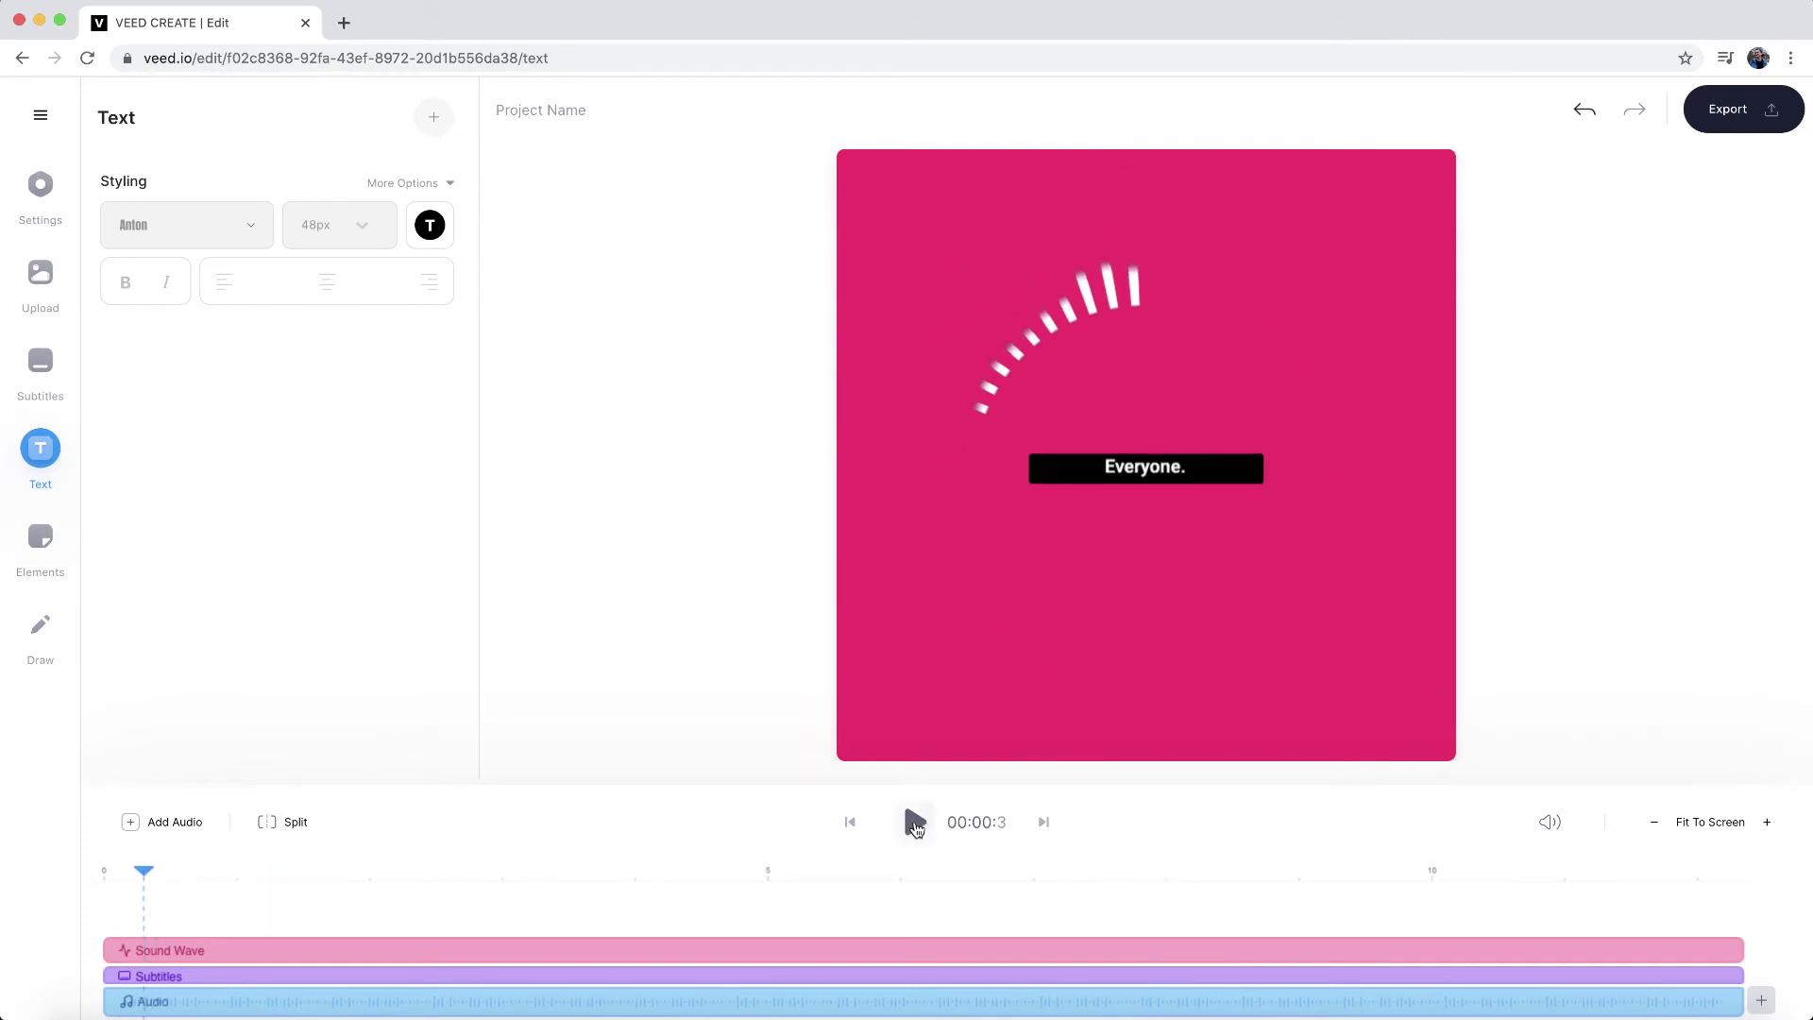
{"action": "left_click", "coordinate": [915, 824]}
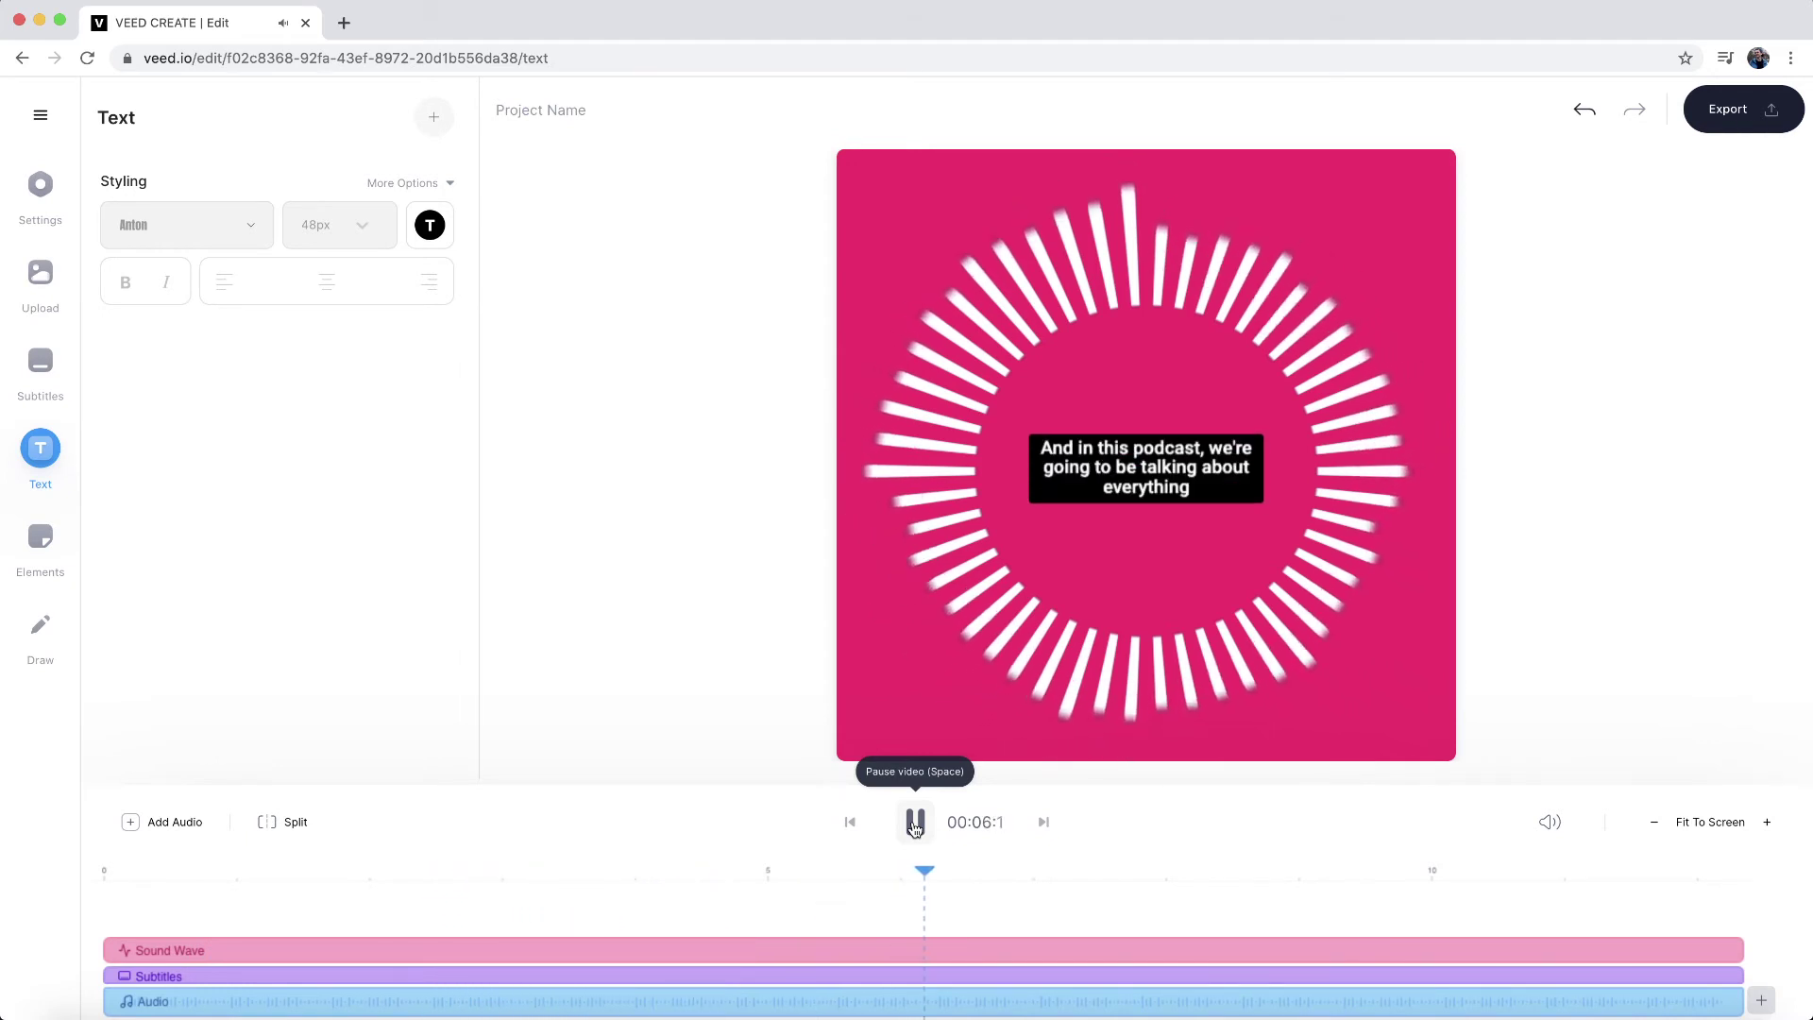
{"action": "left_click", "coordinate": [915, 824]}
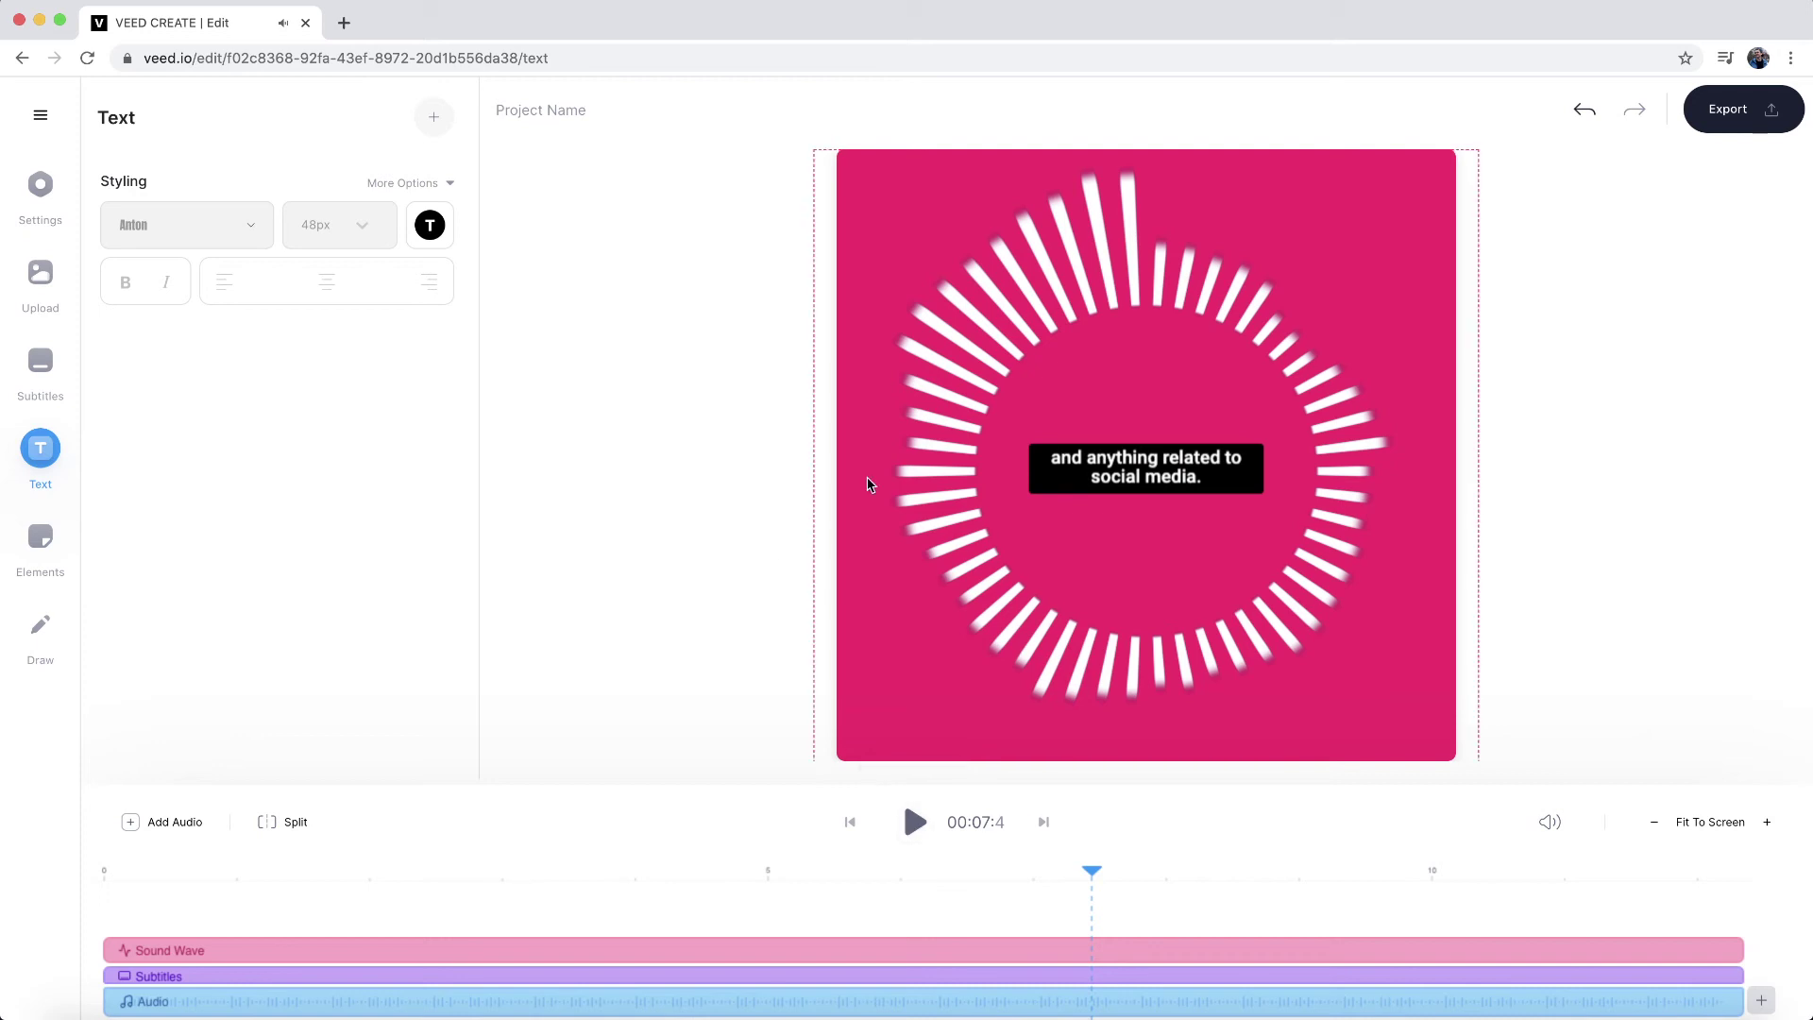
{"action": "left_click", "coordinate": [1129, 464]}
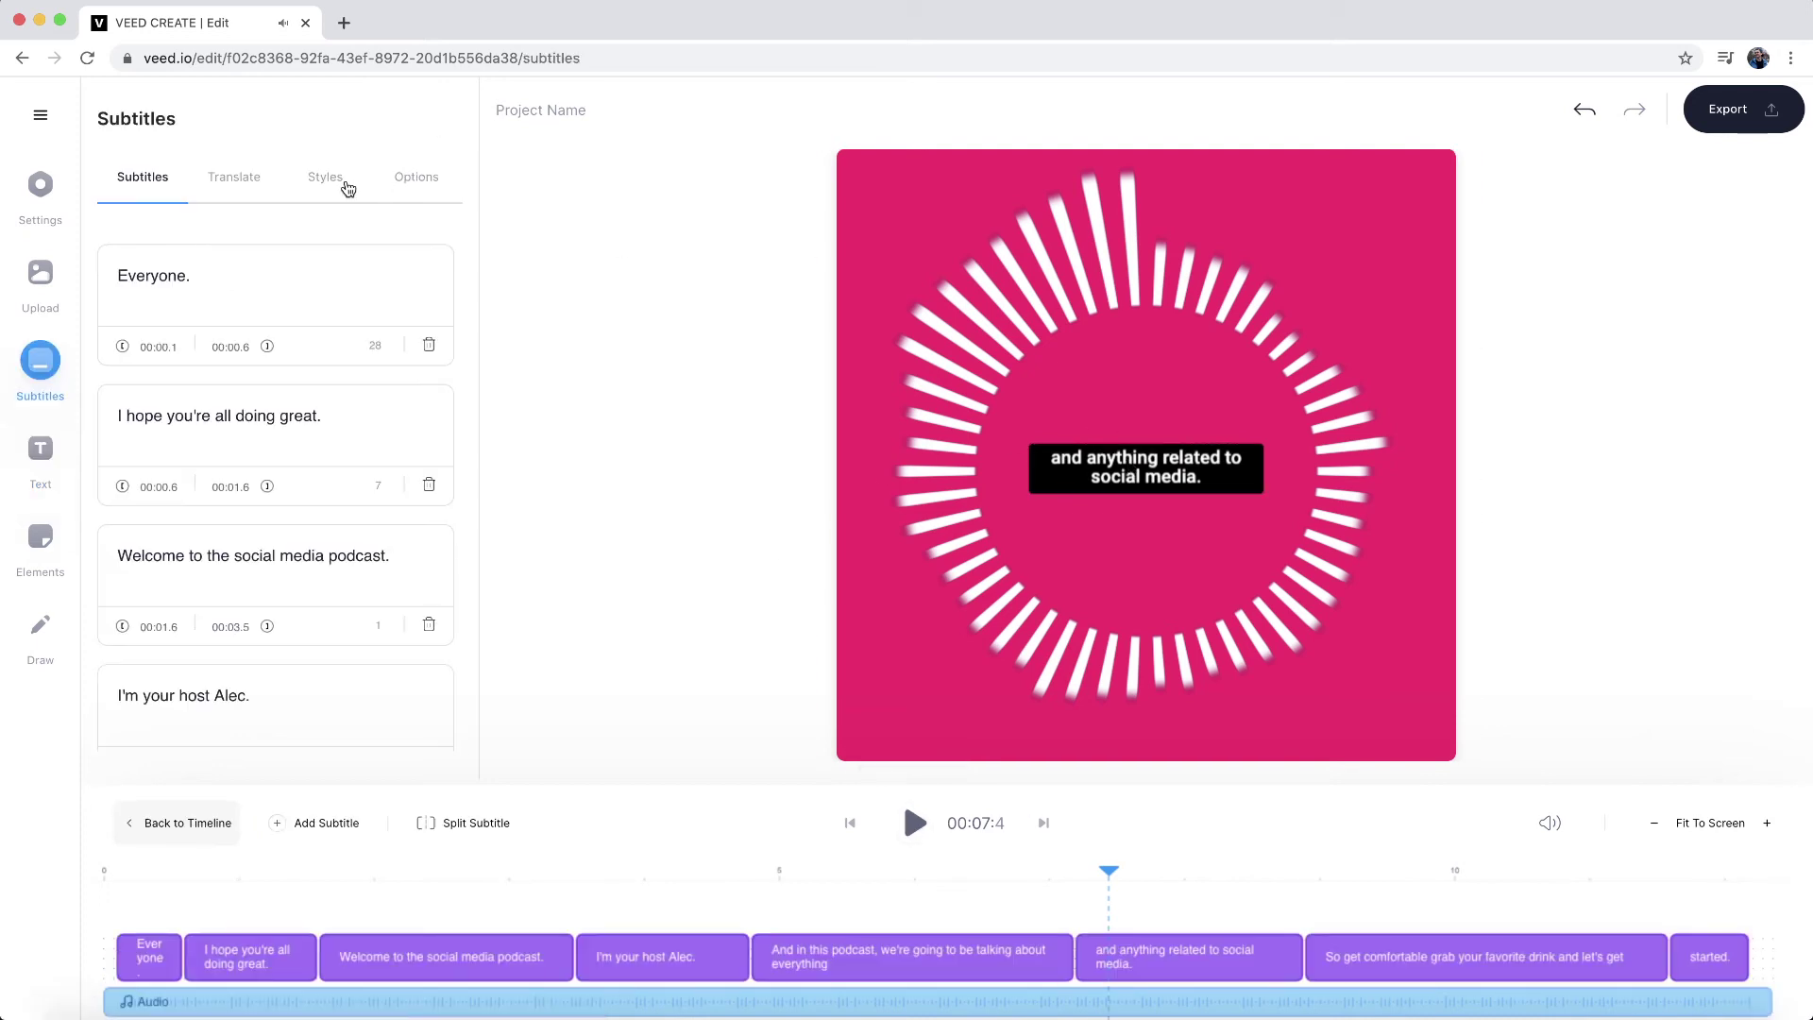
Set the subtitle size to 36px and switch the black box to the Drop shadow style
{"action": "left_click", "coordinate": [340, 182]}
{"action": "left_click", "coordinate": [340, 309]}
{"action": "left_click", "coordinate": [329, 532]}
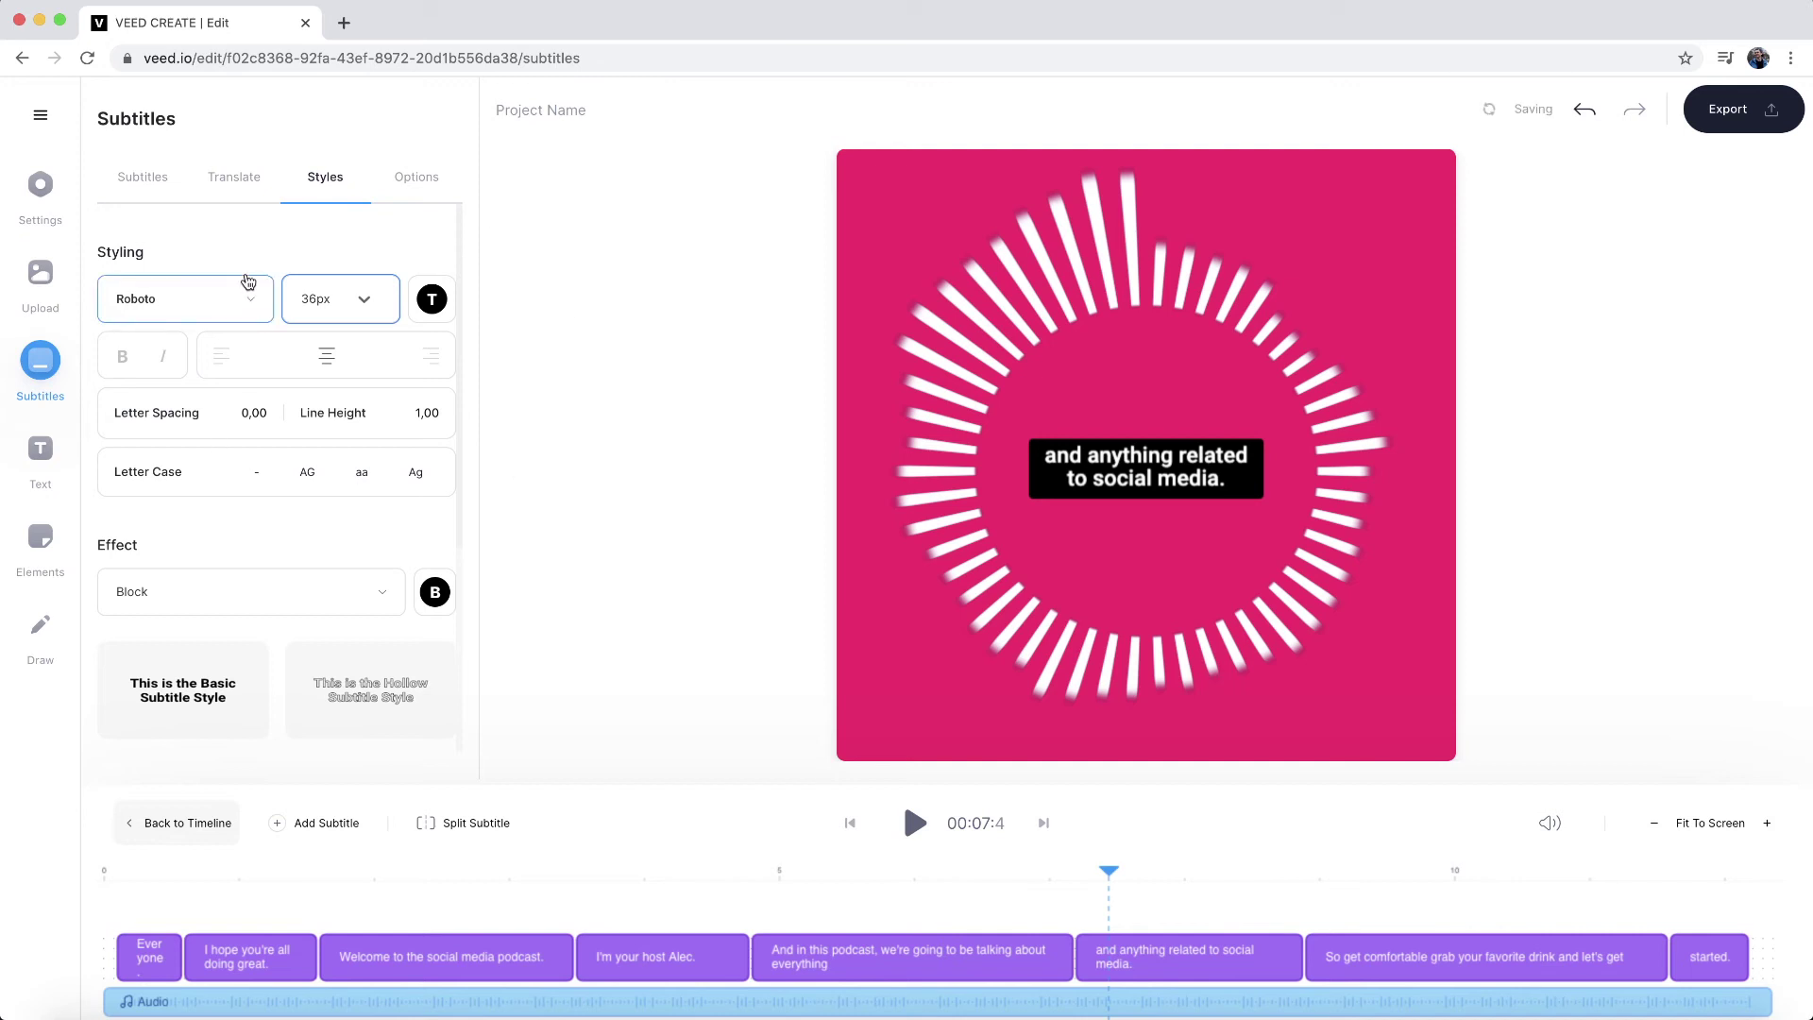
{"action": "scroll", "coordinate": [254, 475], "scroll_direction": "down", "scroll_amount": 4}
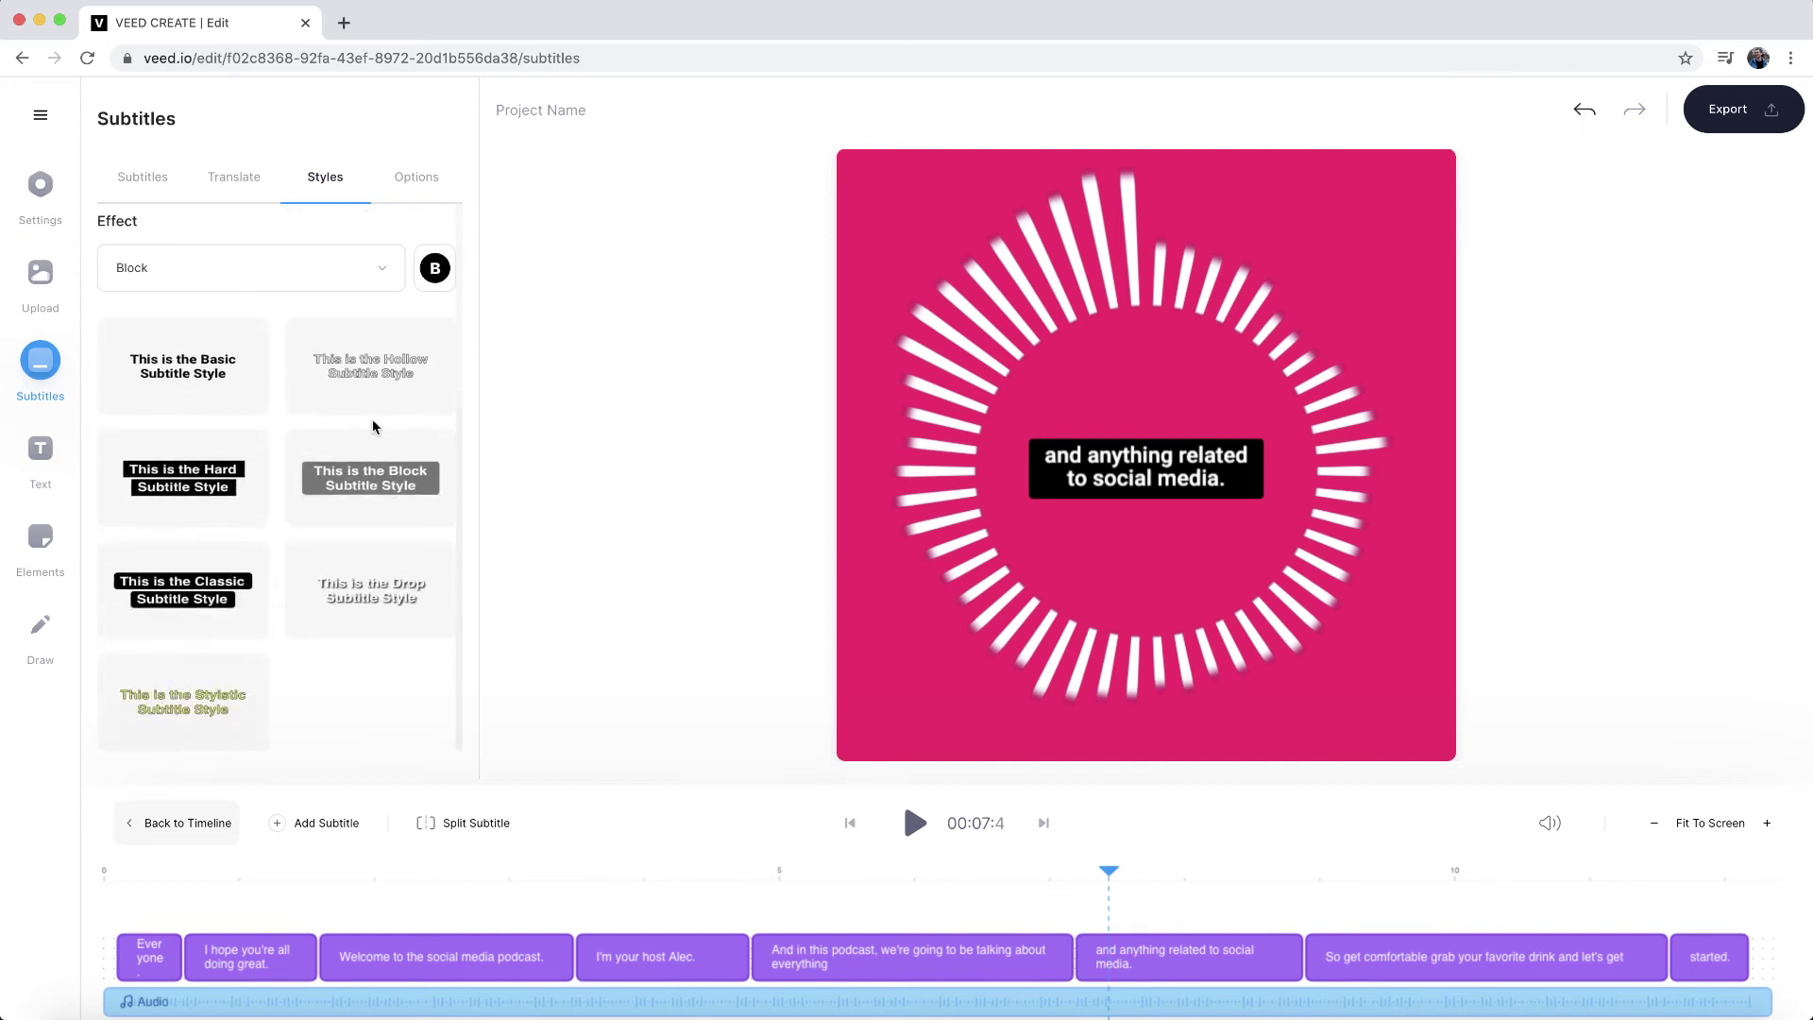
{"action": "left_click", "coordinate": [364, 620]}
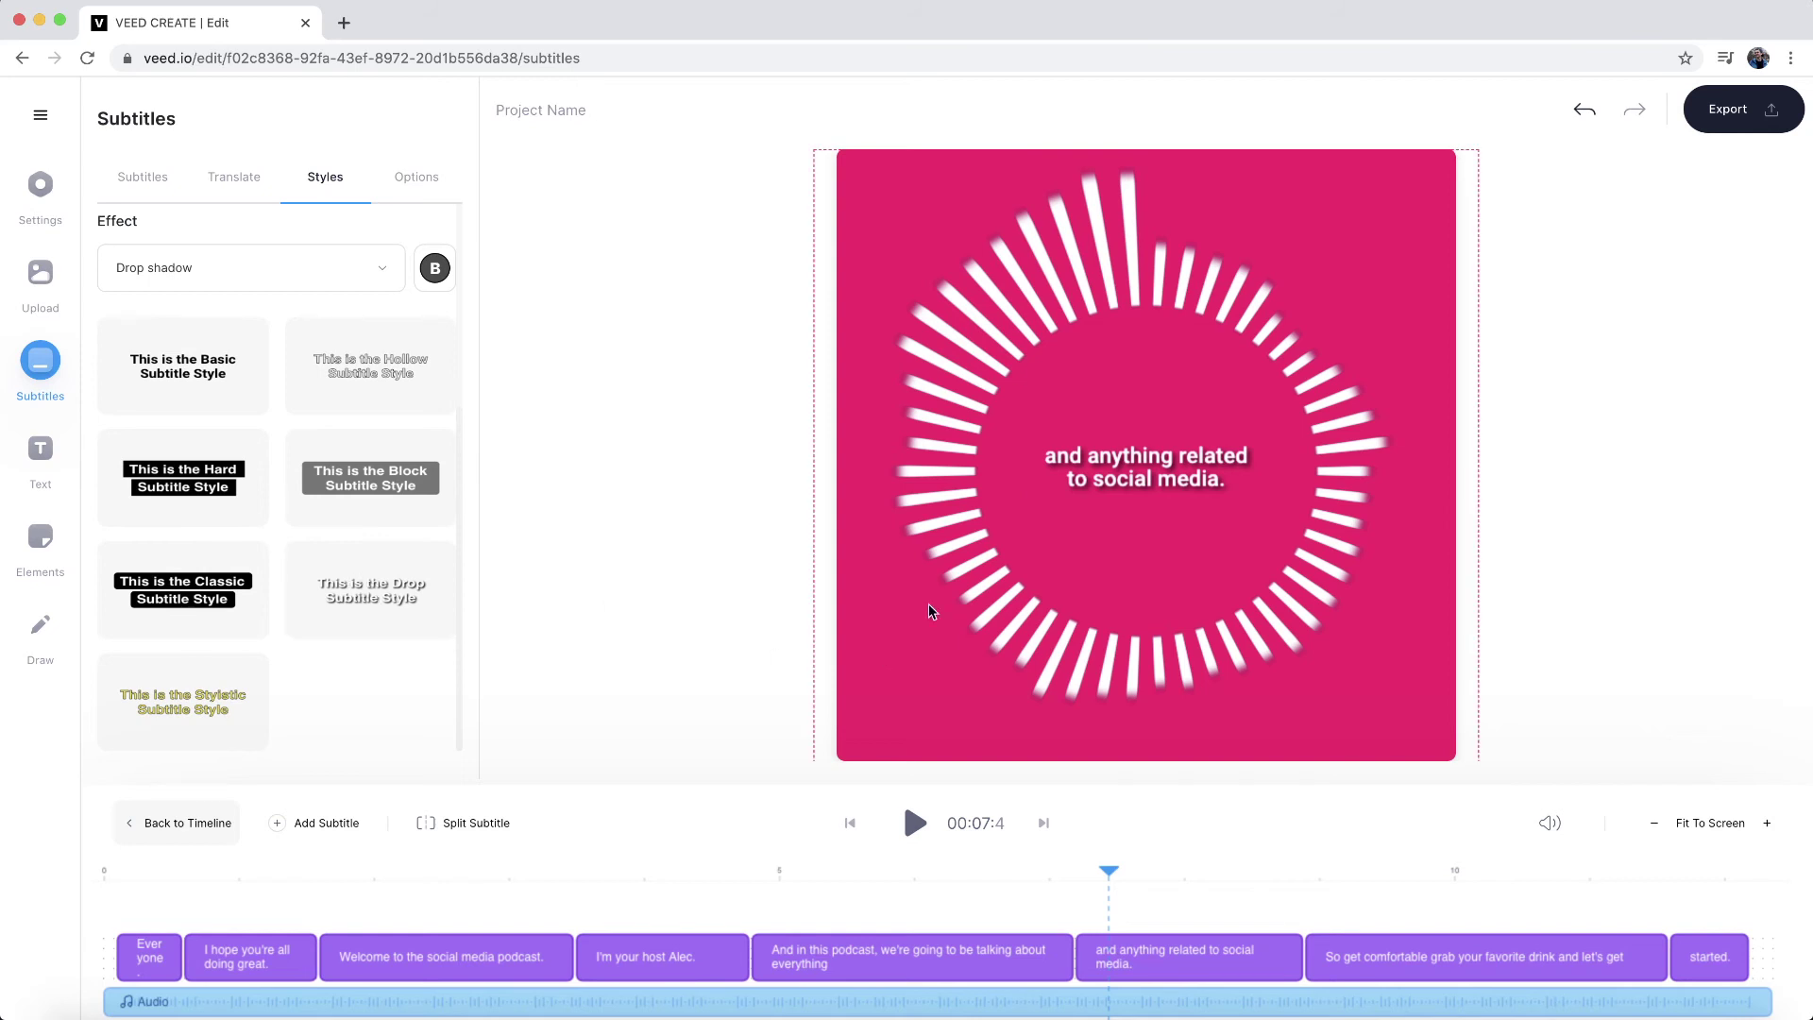
{"action": "scroll", "coordinate": [398, 498], "scroll_direction": "up", "scroll_amount": 3}
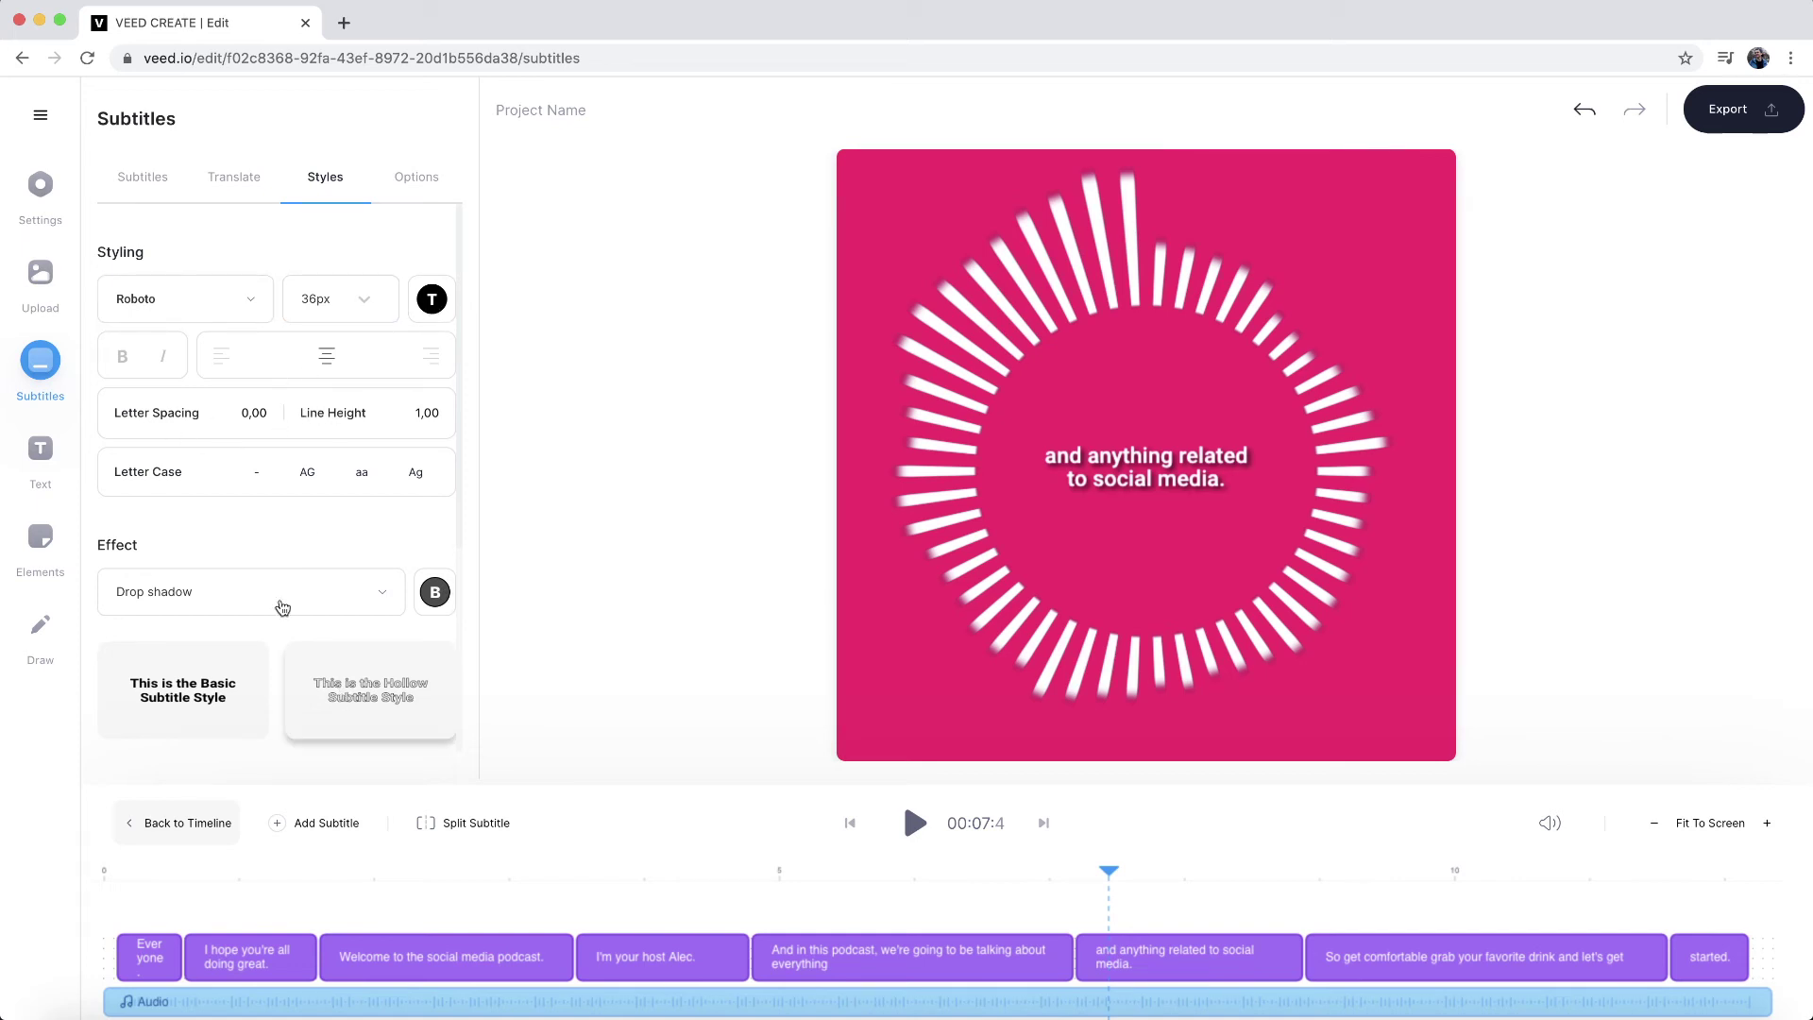
{"action": "left_click", "coordinate": [145, 873]}
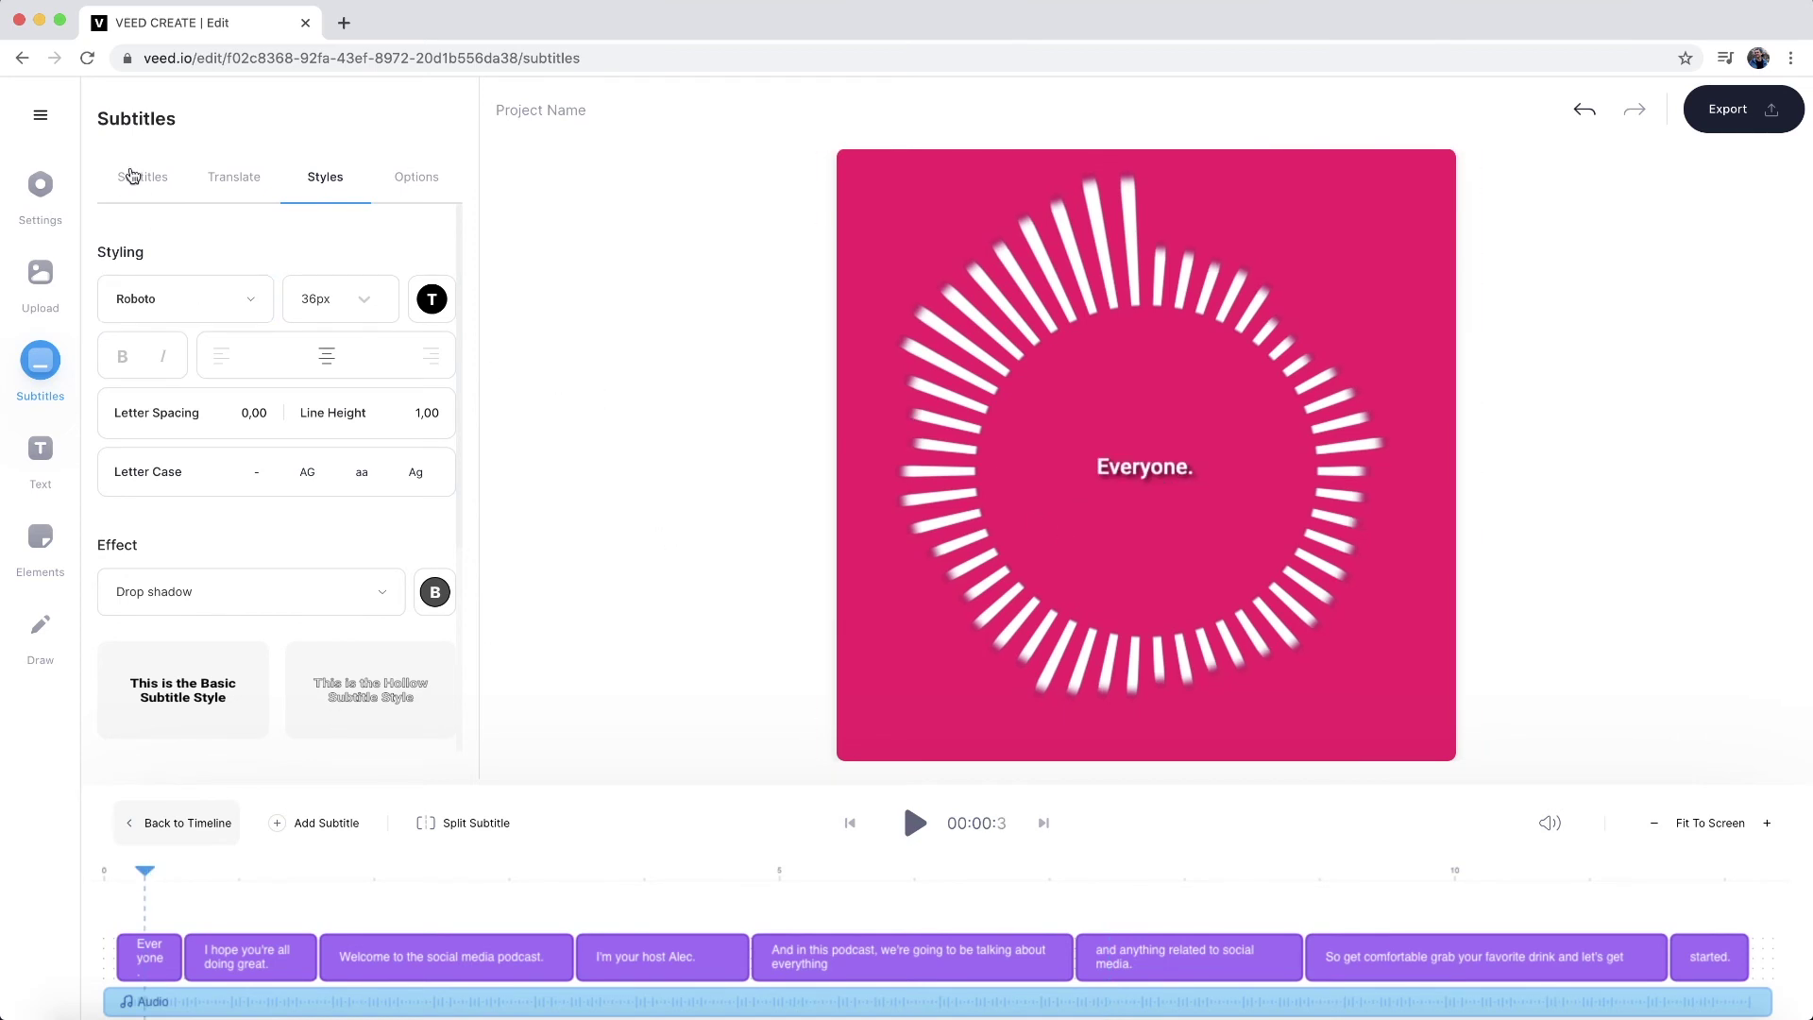
Edit the first subtitle from 'Everyone.' to 'Hey everyone.'
{"action": "left_click", "coordinate": [132, 175]}
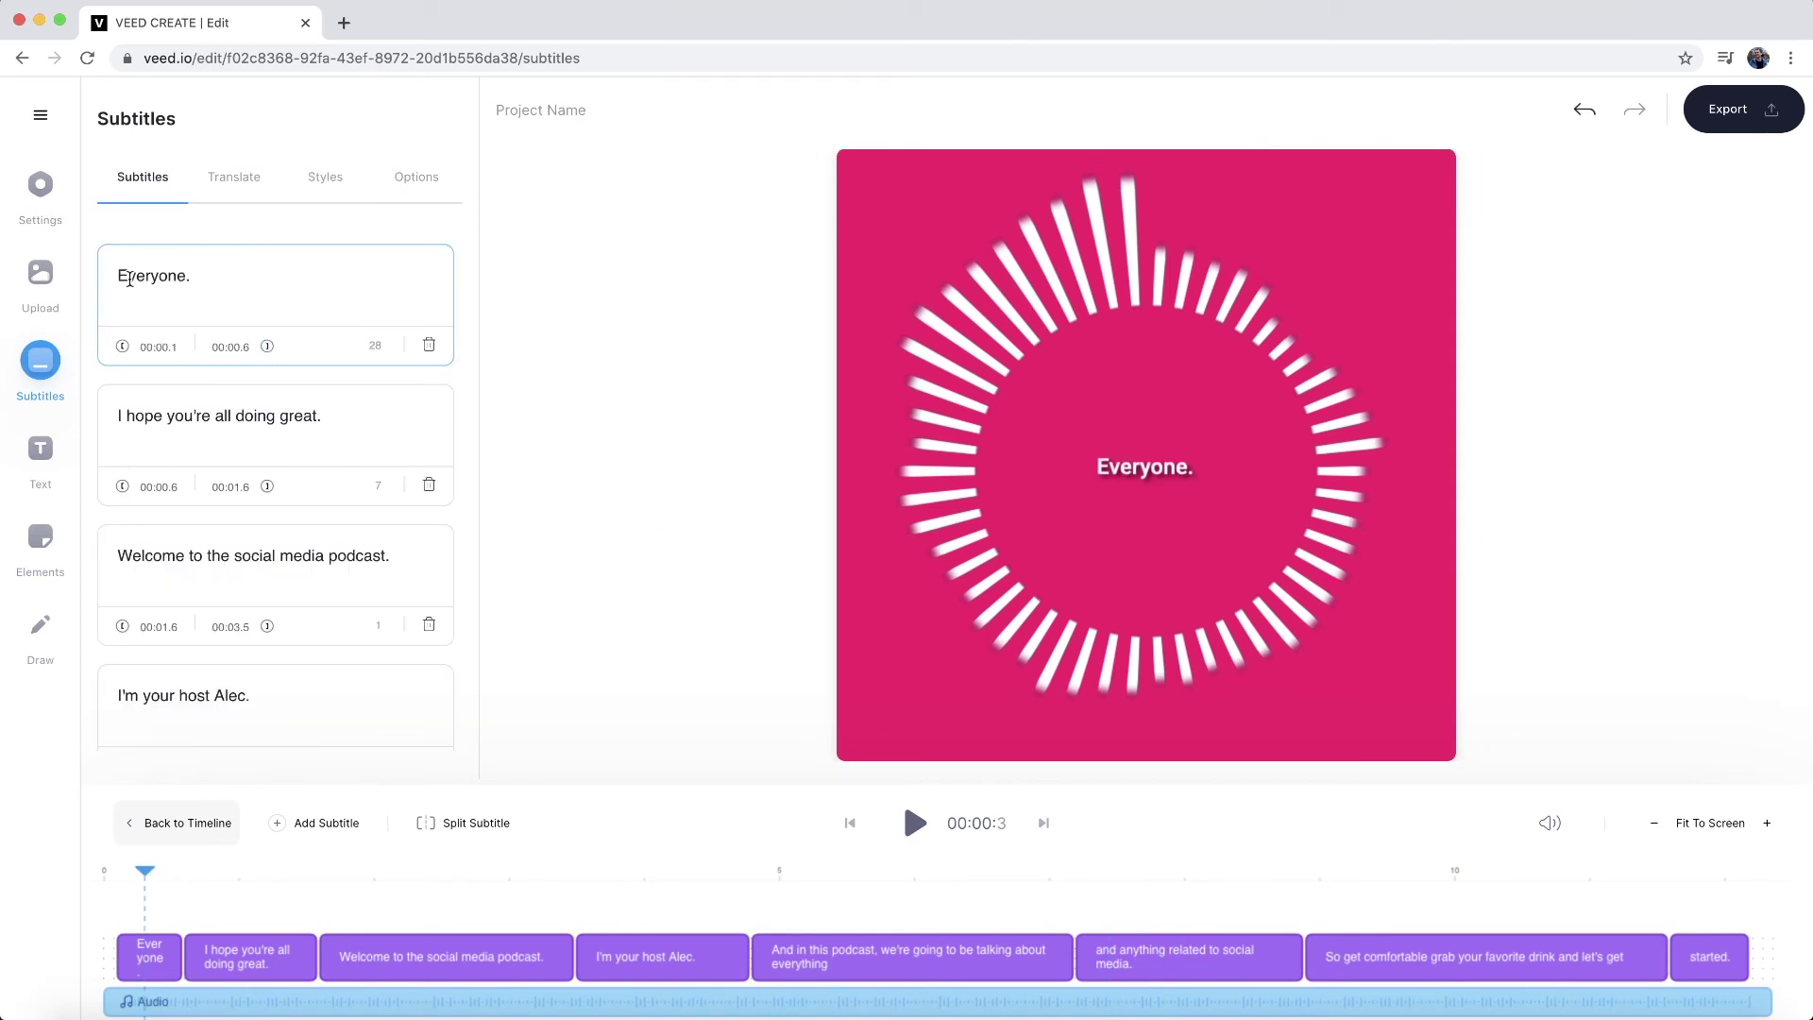
{"action": "left_click", "coordinate": [129, 276]}
{"action": "key", "text": "BackSpace"}
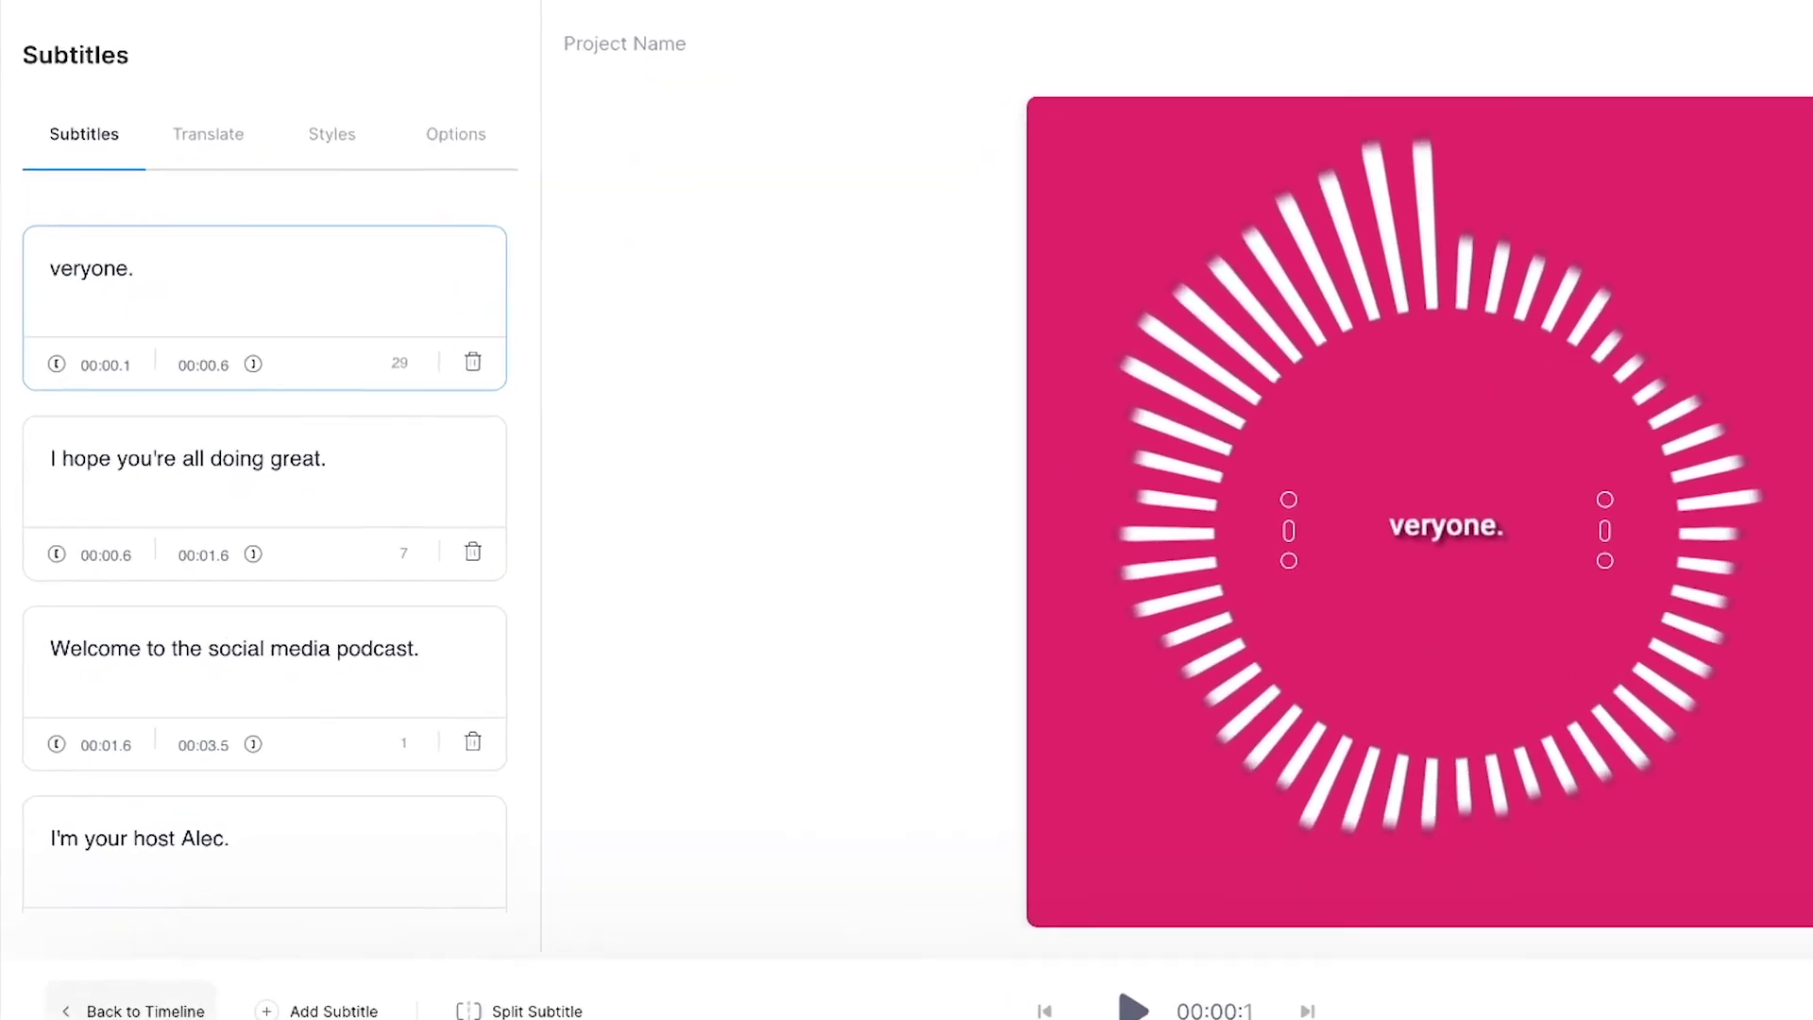
{"action": "type", "text": "Hey e"}
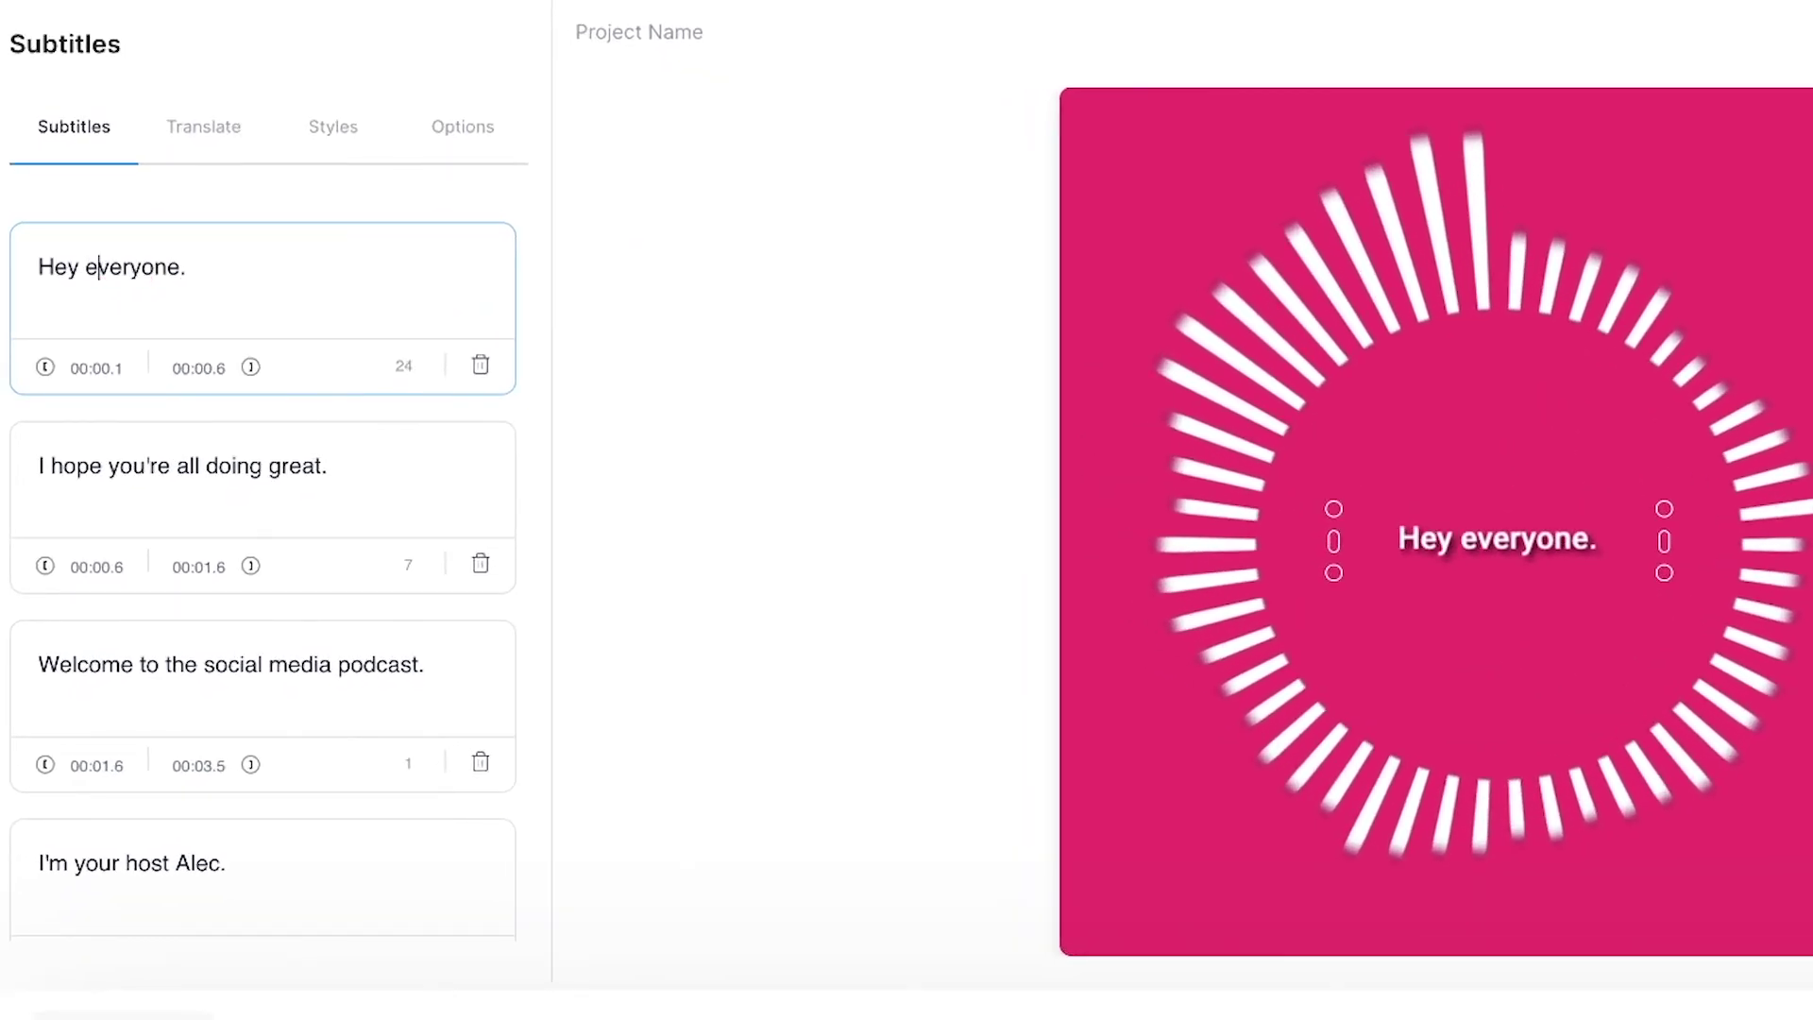
{"action": "left_click", "coordinate": [763, 461]}
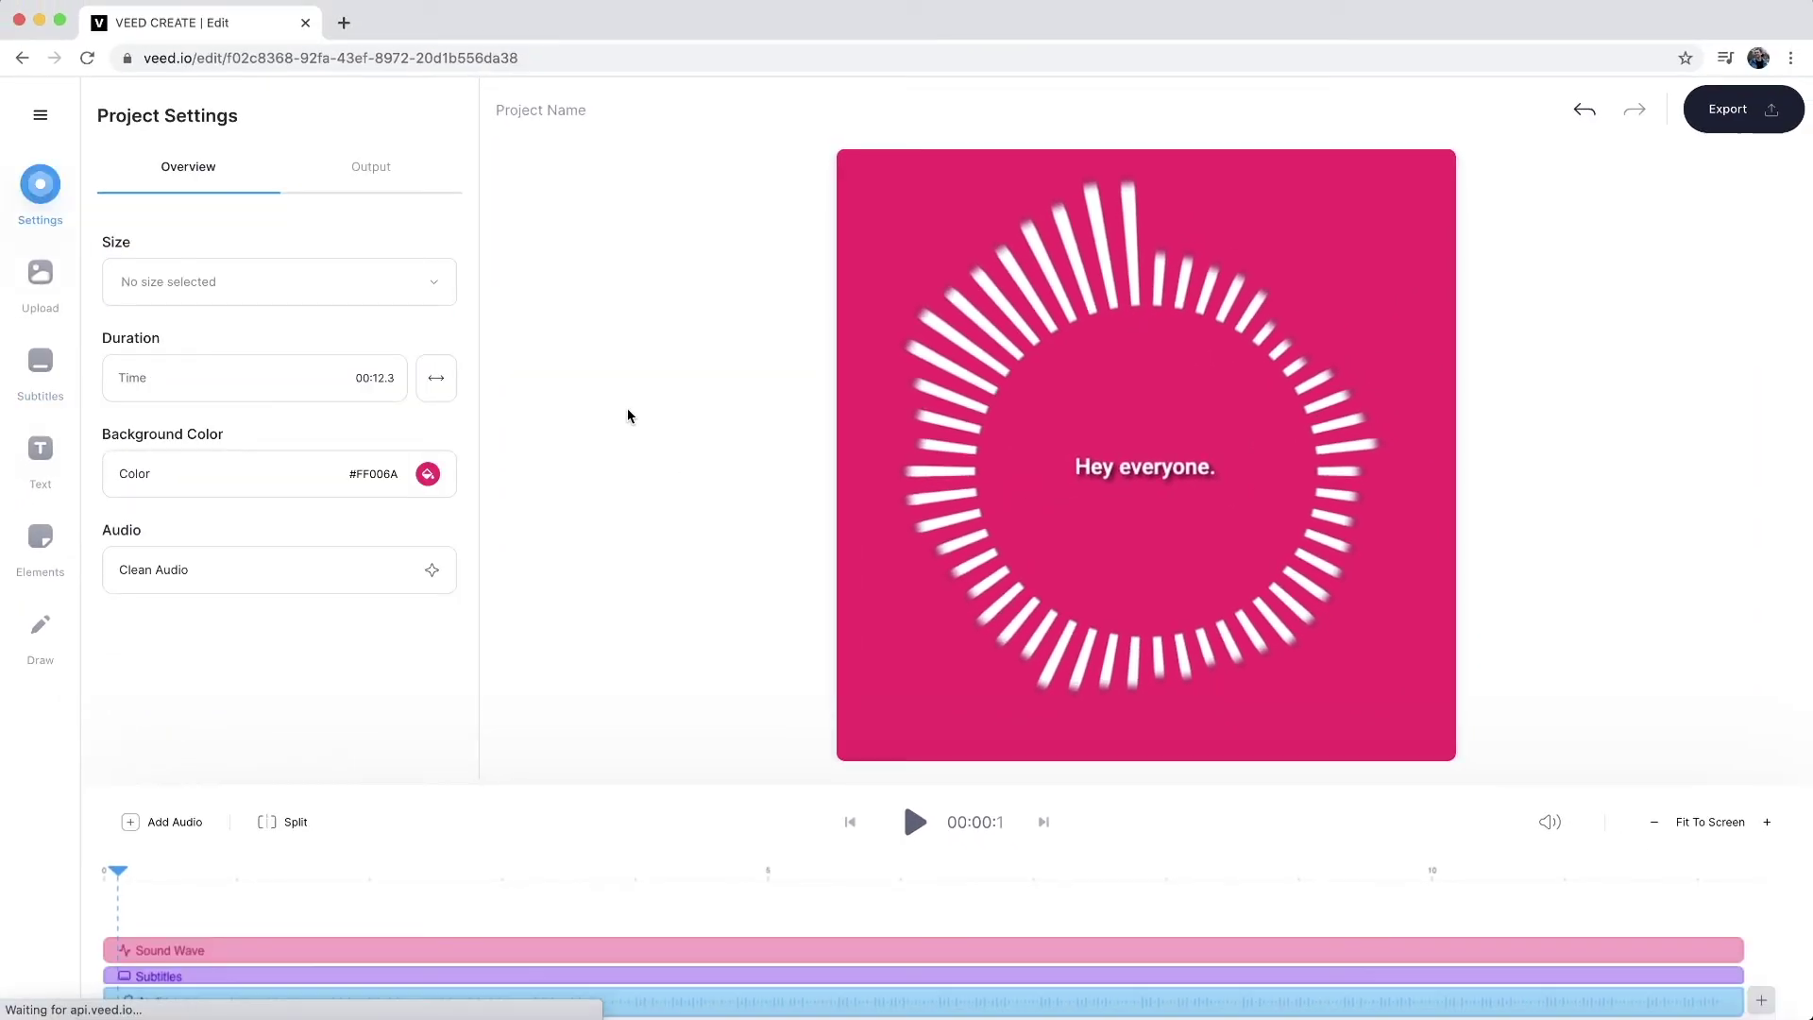
Review the opening subtitles in playback, then enlarge them to 48px
{"action": "left_click_drag", "start_coordinate": [117, 871], "coordinate": [41, 869]}
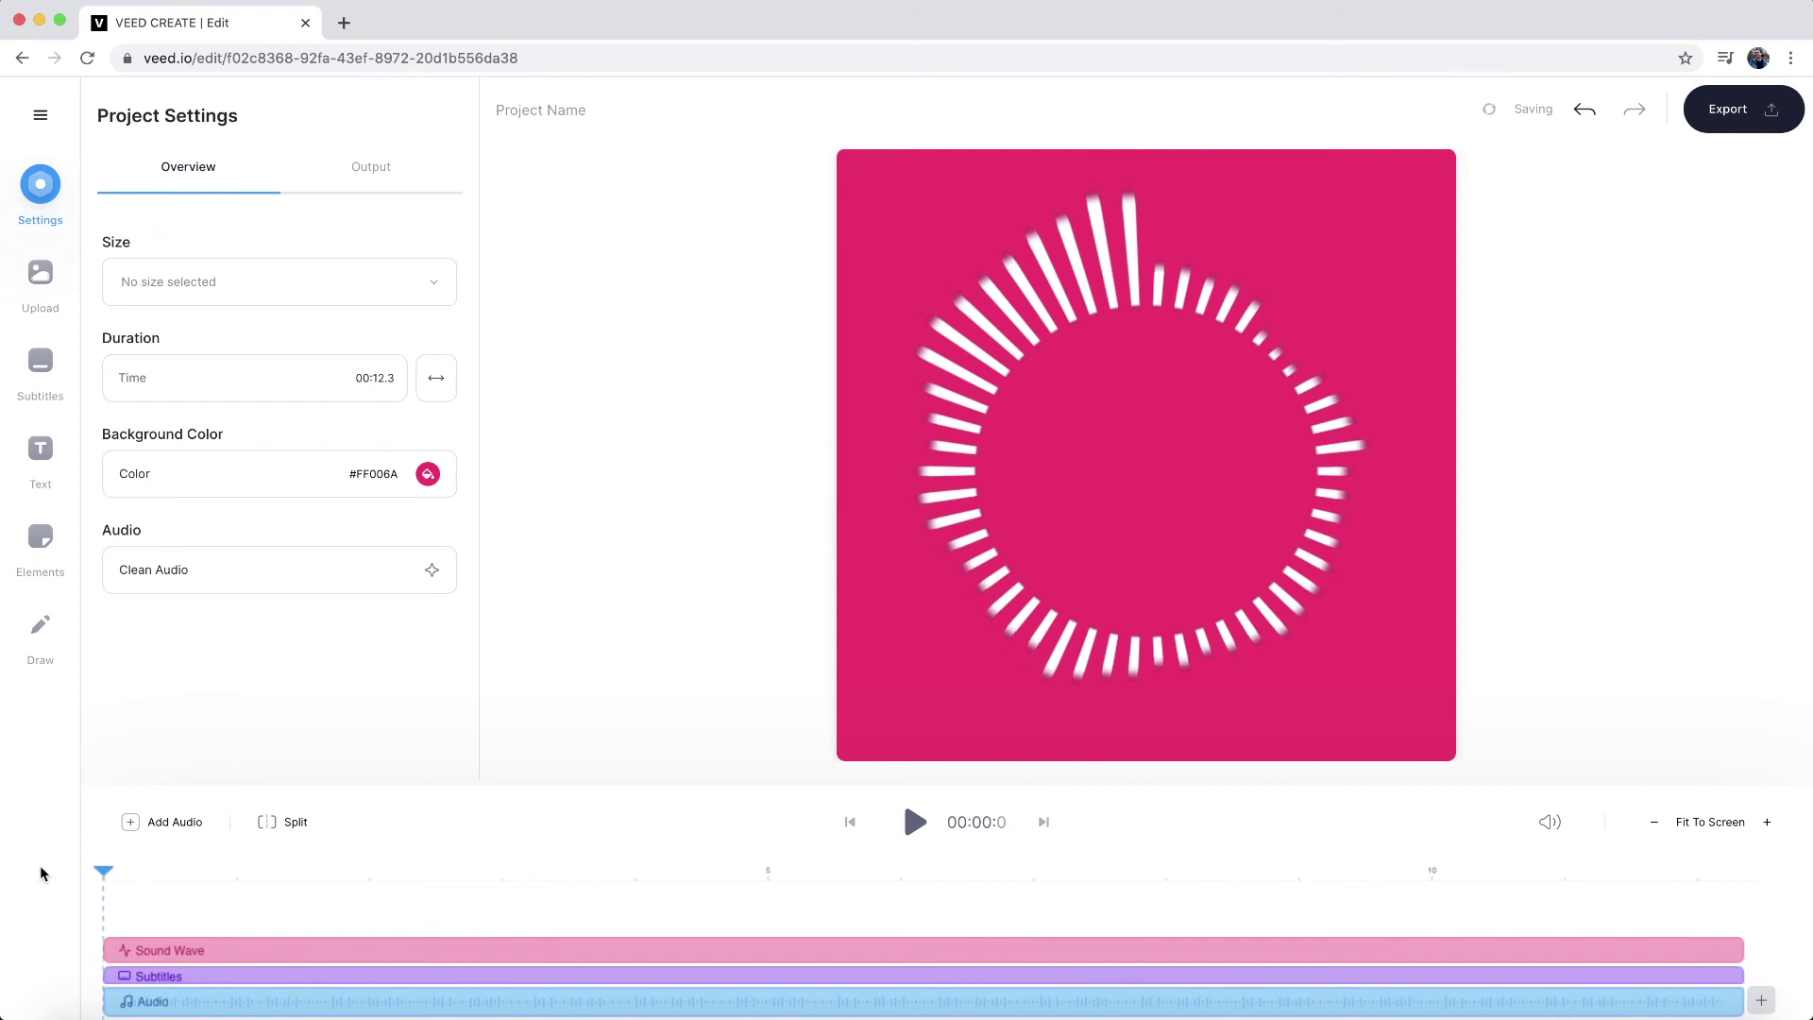
{"action": "left_click", "coordinate": [916, 821]}
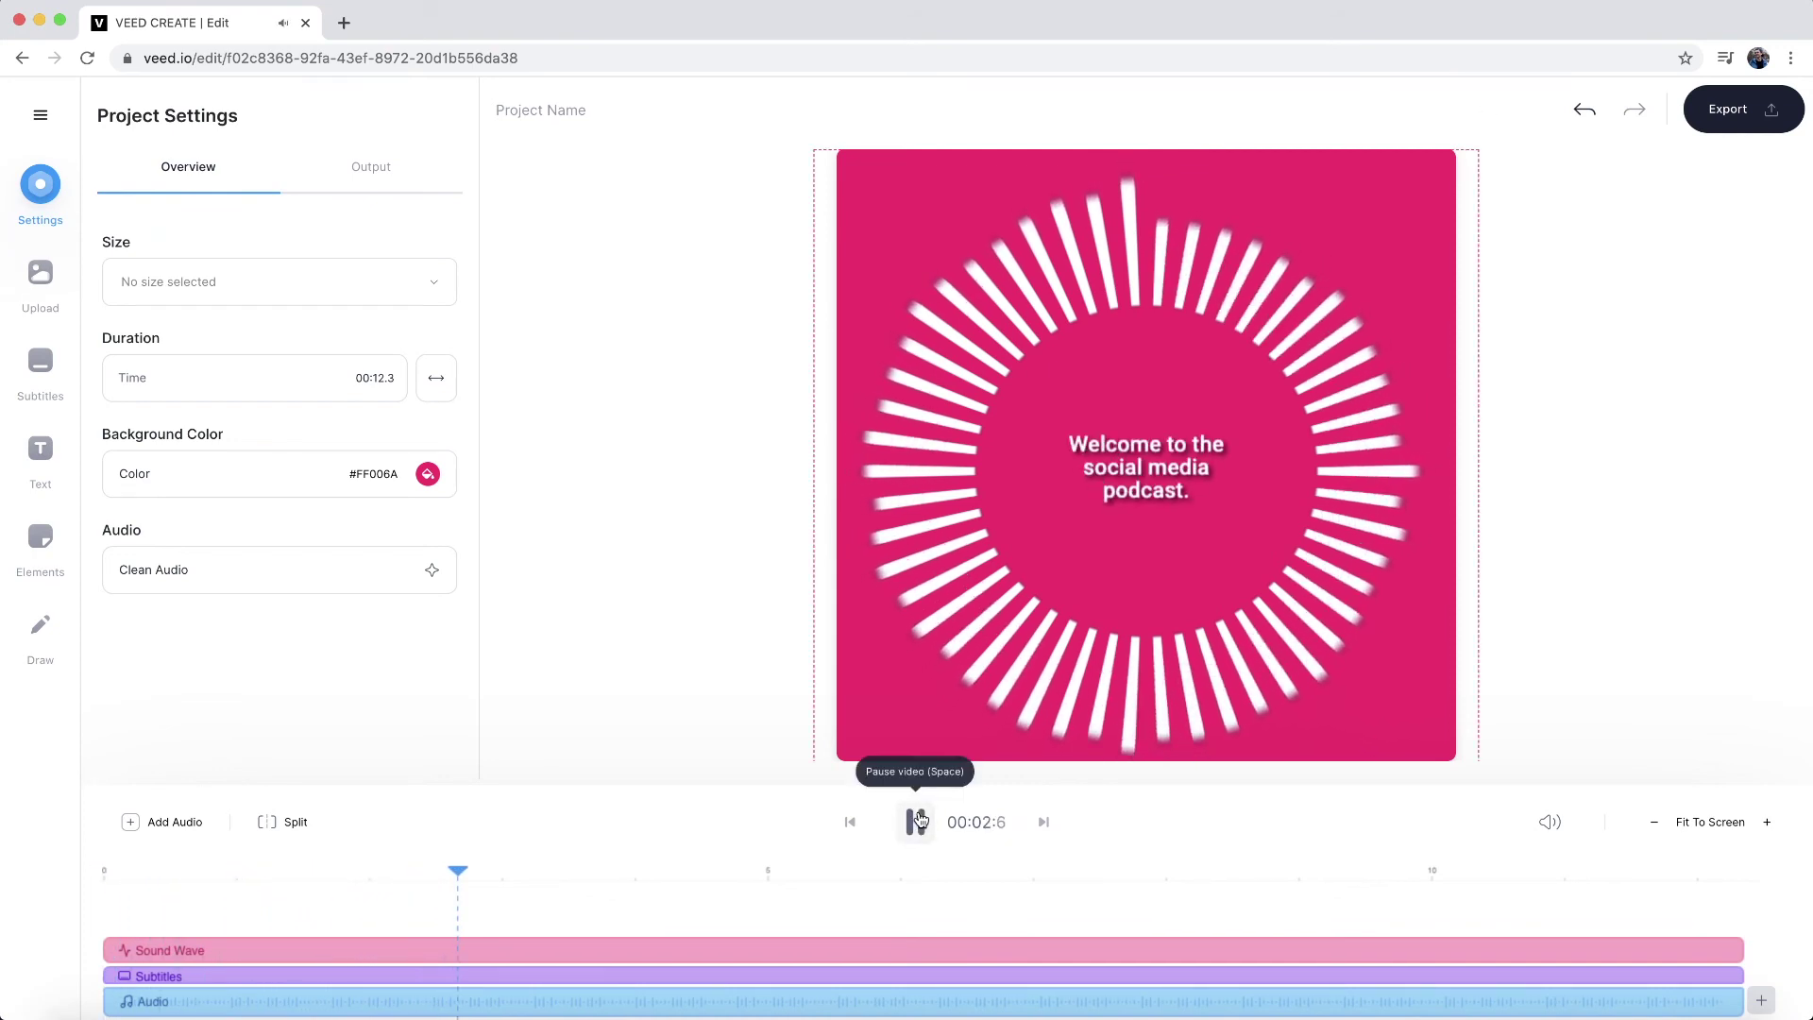
{"action": "left_click", "coordinate": [917, 820]}
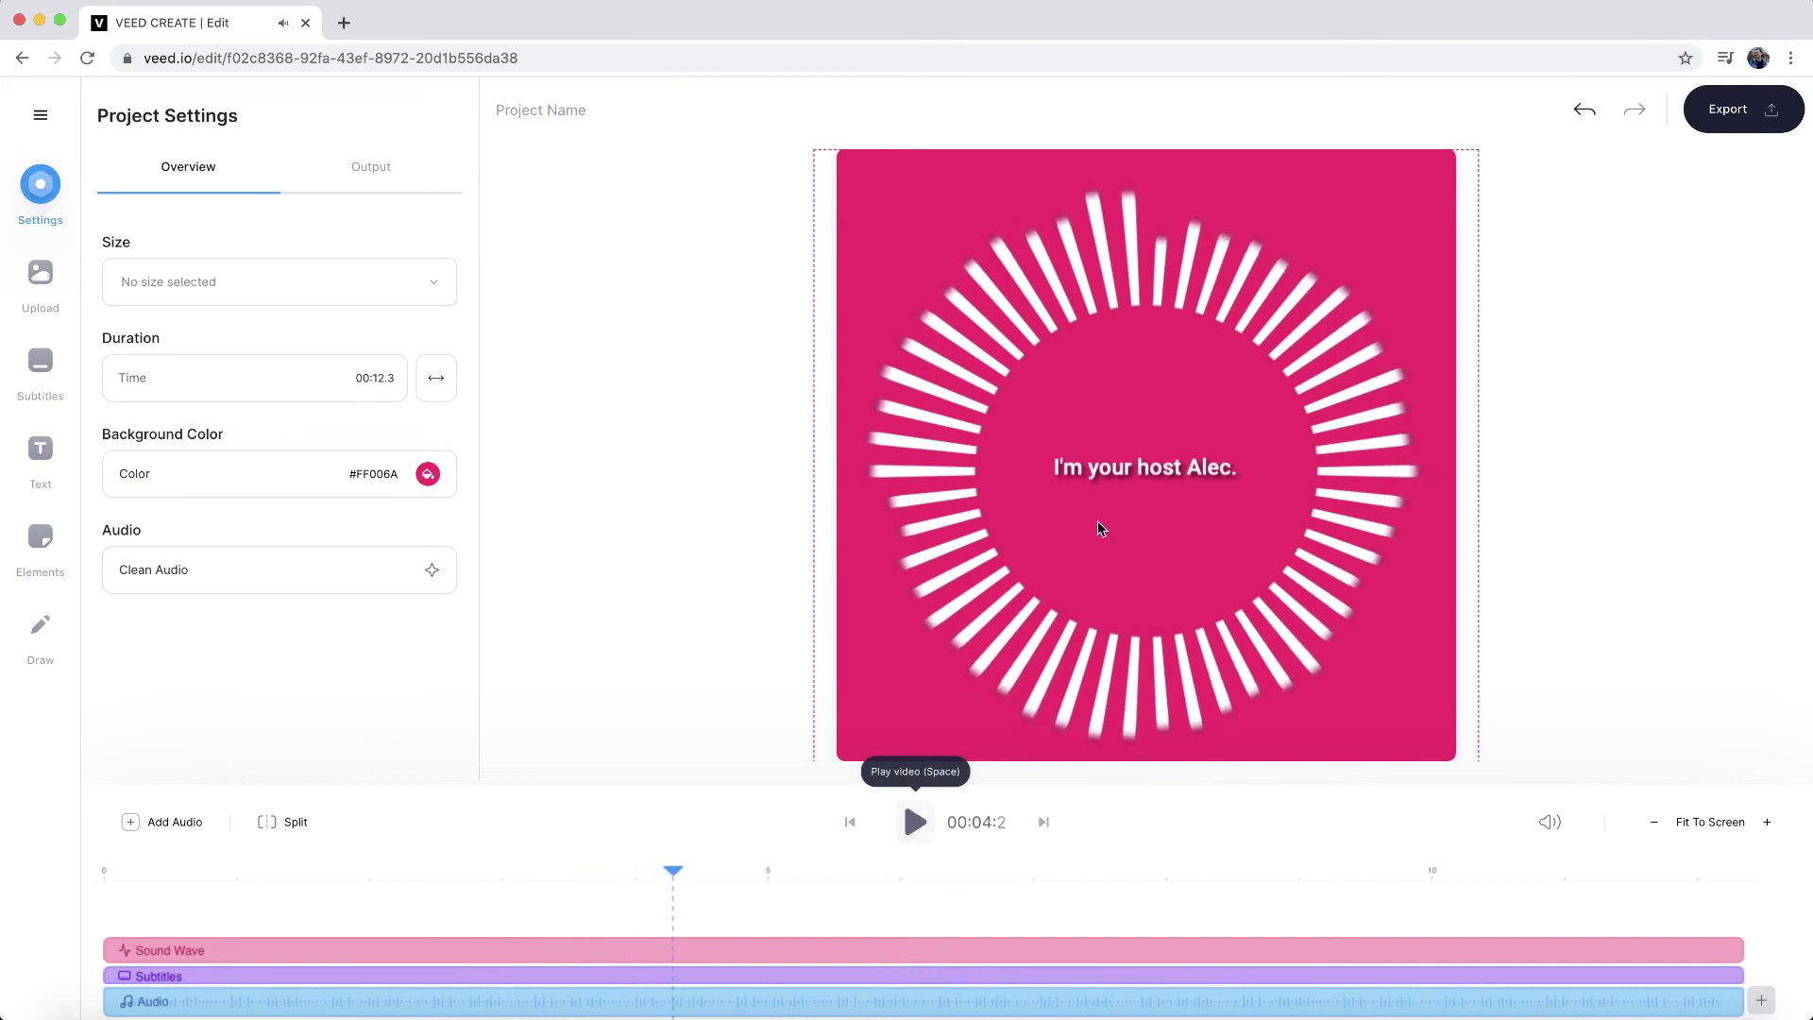
{"action": "left_click", "coordinate": [1138, 472]}
{"action": "left_click", "coordinate": [324, 178]}
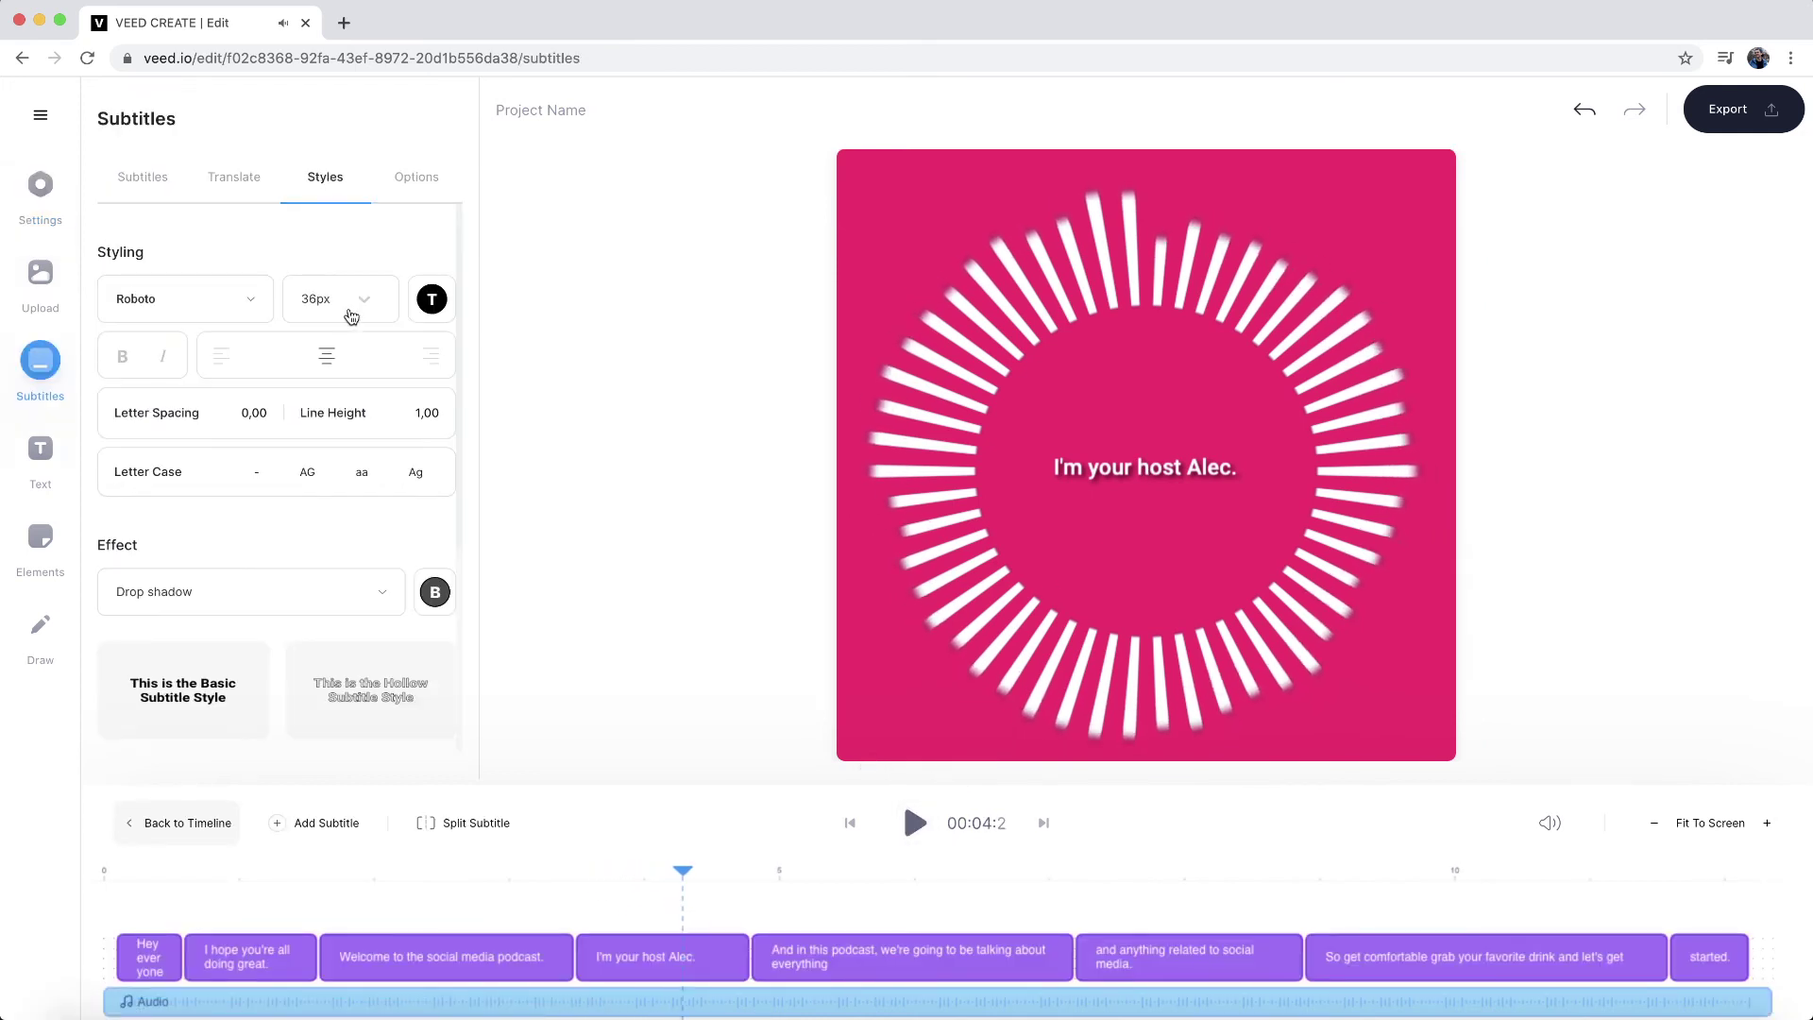
{"action": "left_click", "coordinate": [349, 308]}
{"action": "left_click", "coordinate": [317, 587]}
Replay the video from the start to review the enlarged subtitles
{"action": "left_click", "coordinate": [614, 429]}
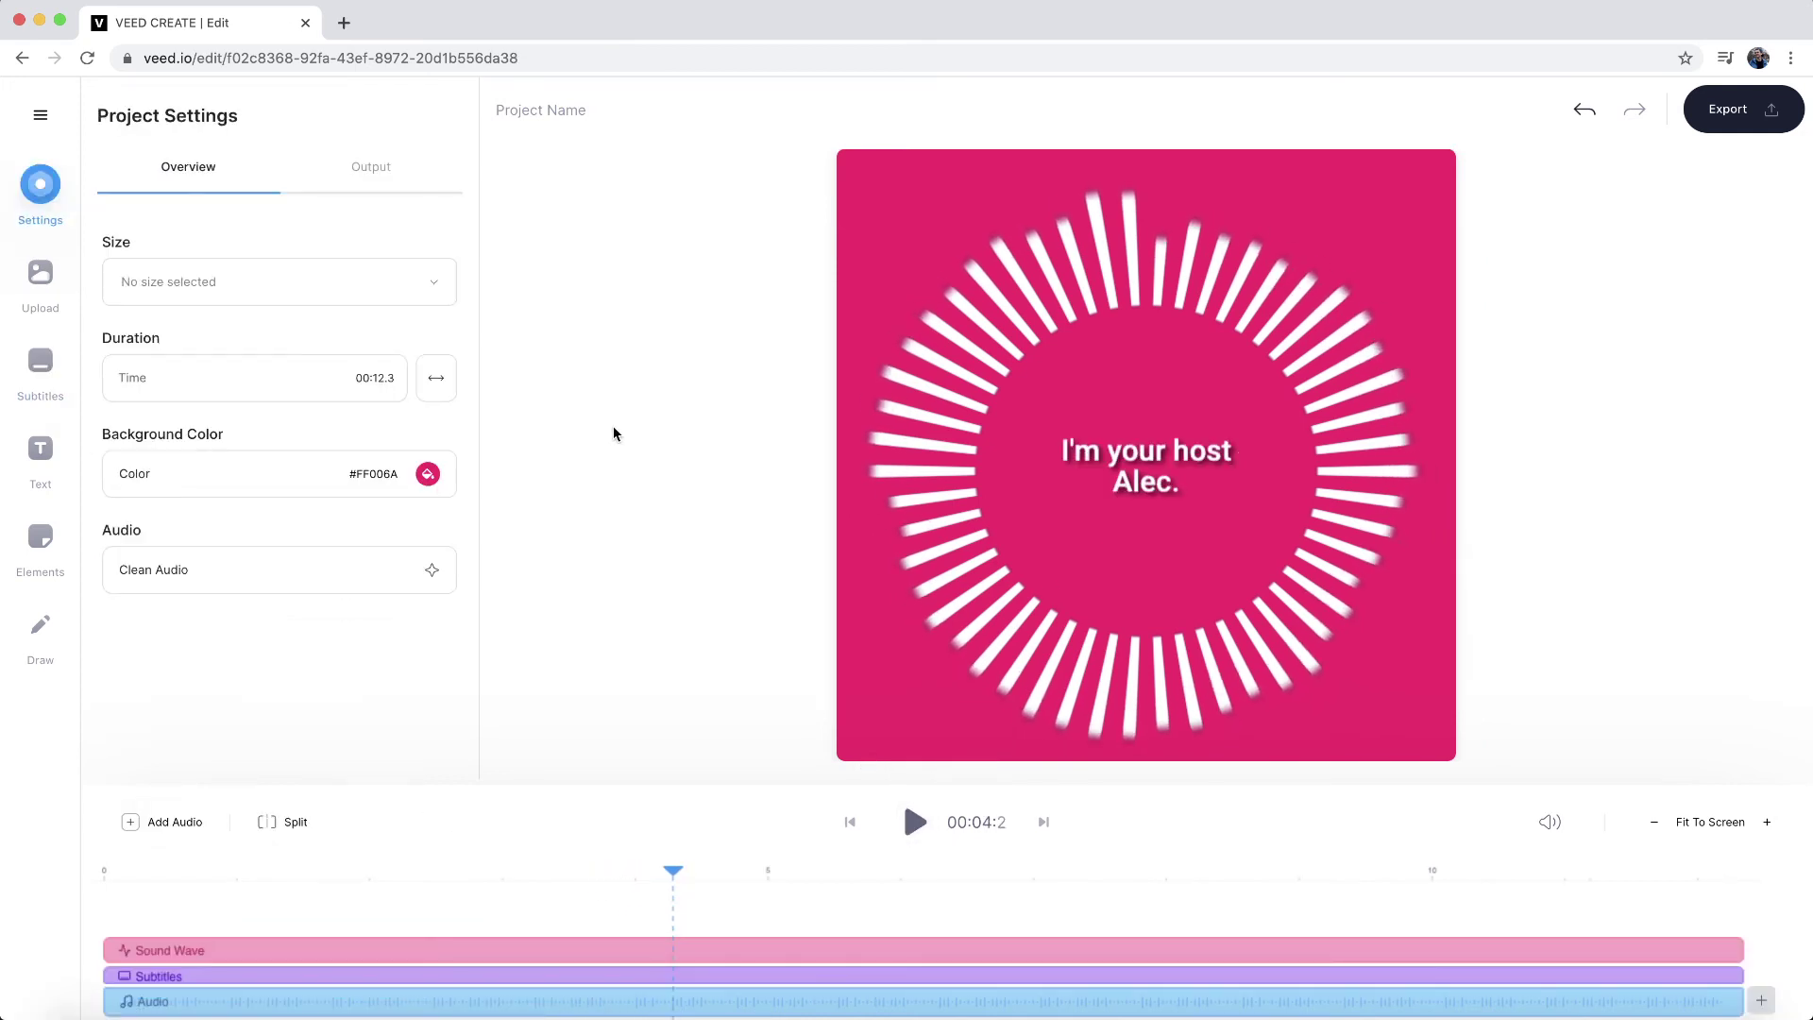
{"action": "left_click", "coordinate": [137, 873]}
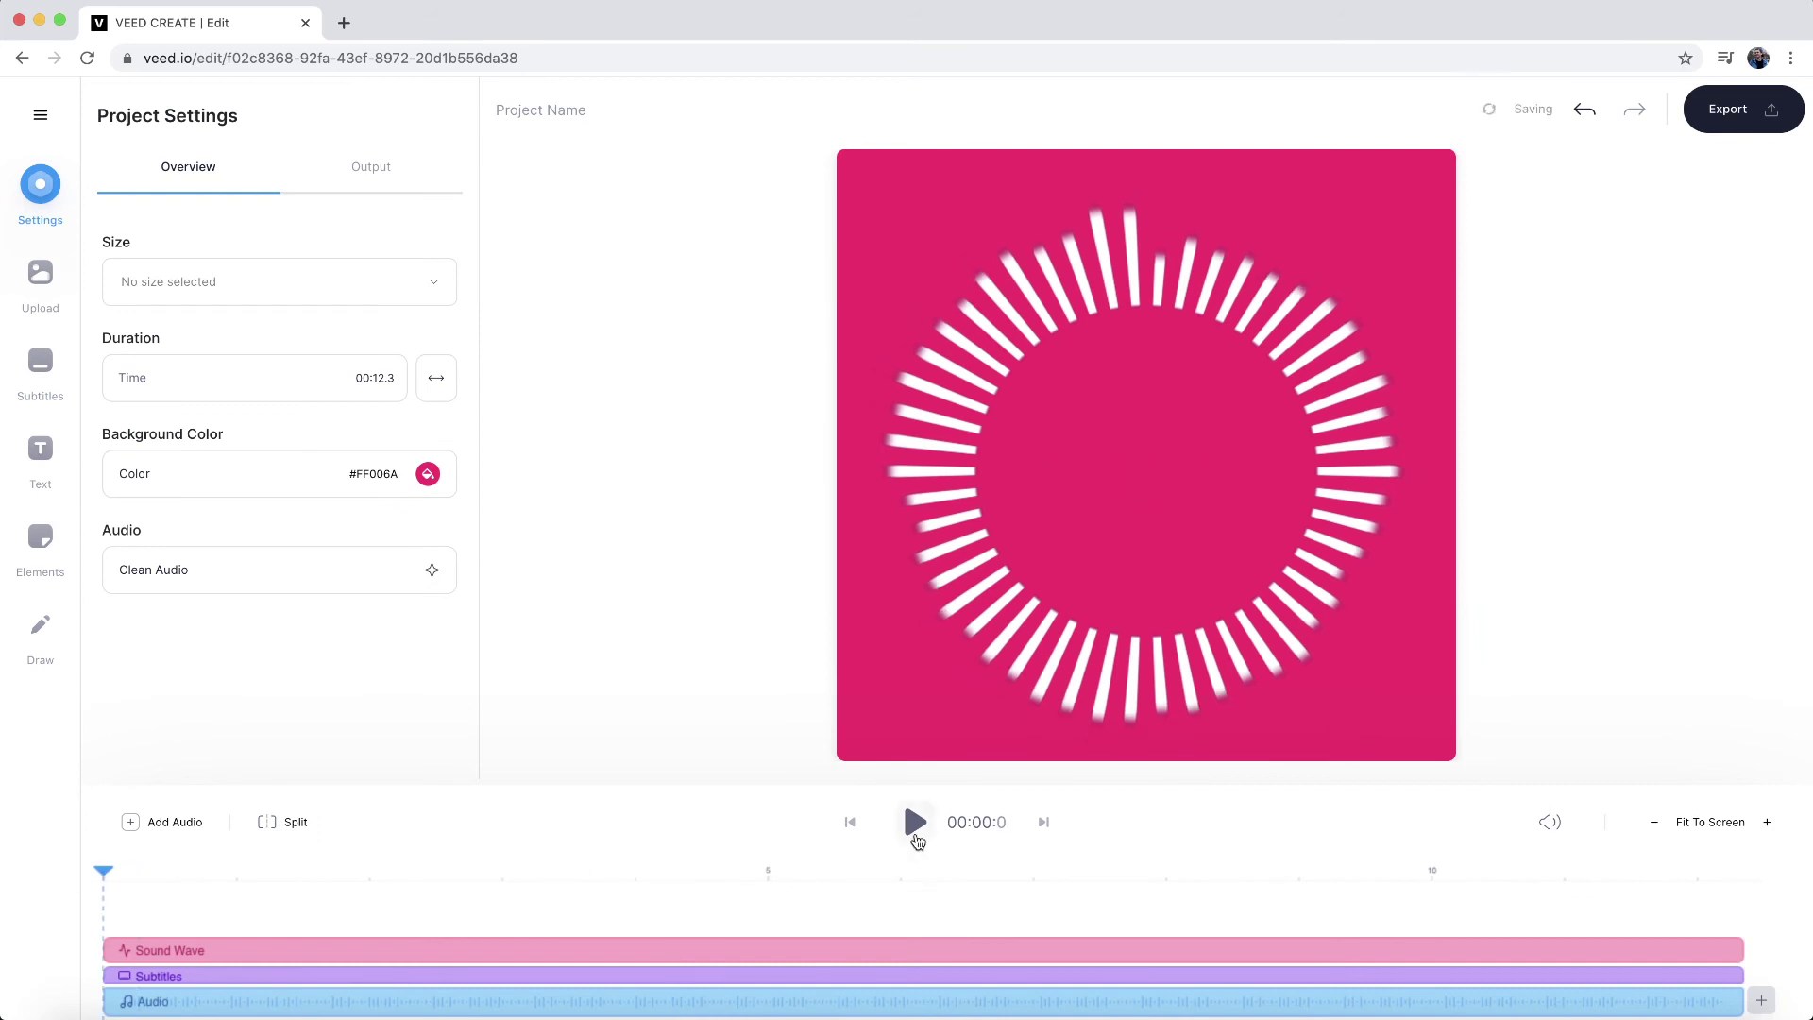
{"action": "left_click", "coordinate": [918, 839]}
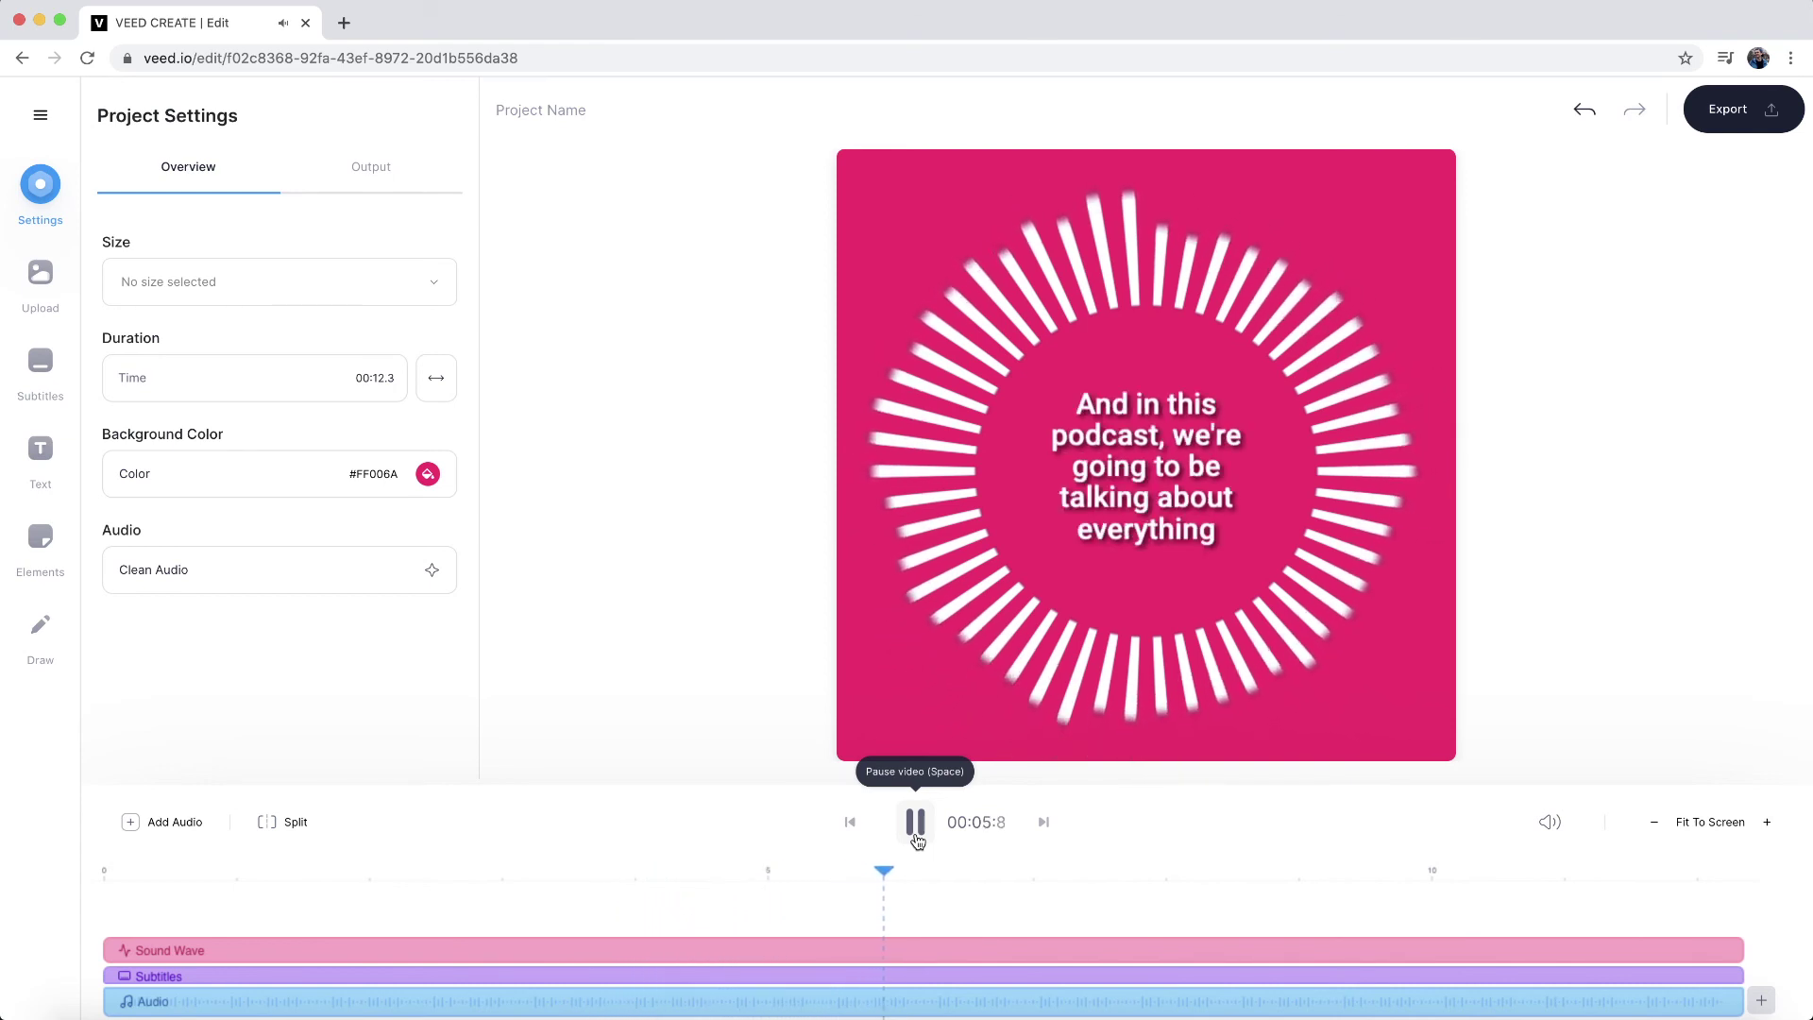
{"action": "left_click", "coordinate": [915, 838]}
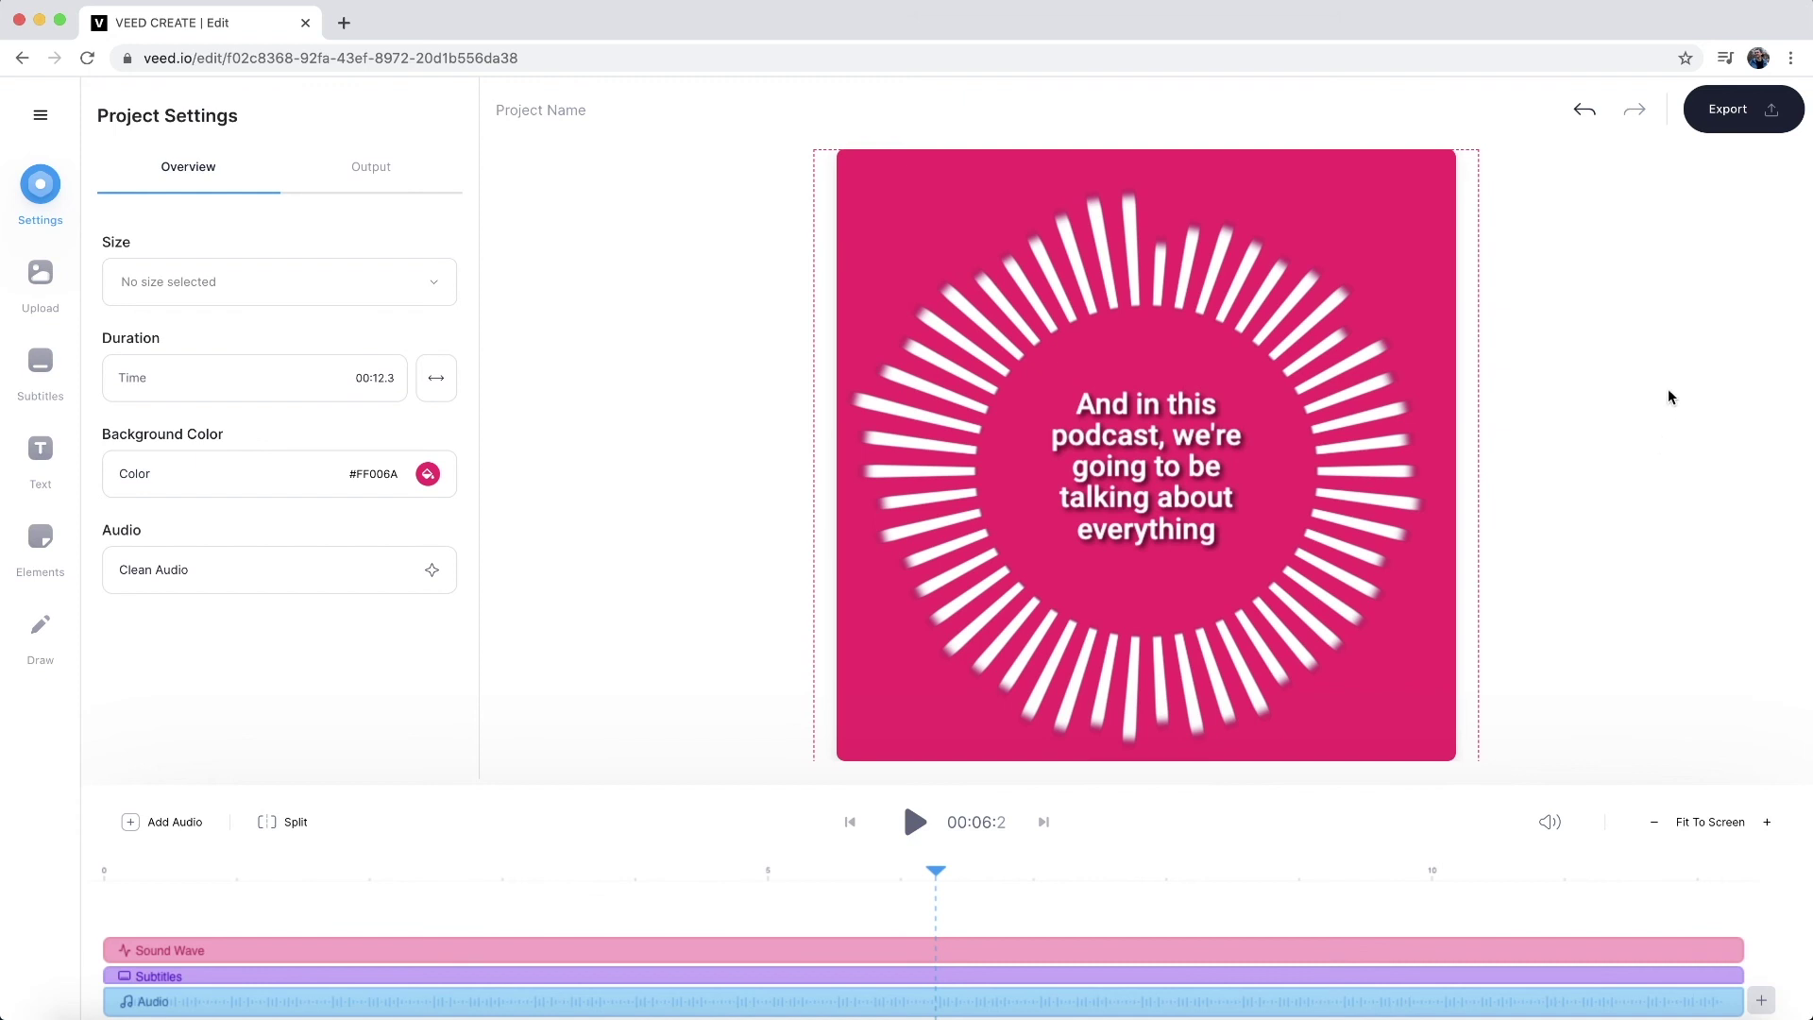
Export the finished podcast video
{"action": "left_click", "coordinate": [1752, 127]}
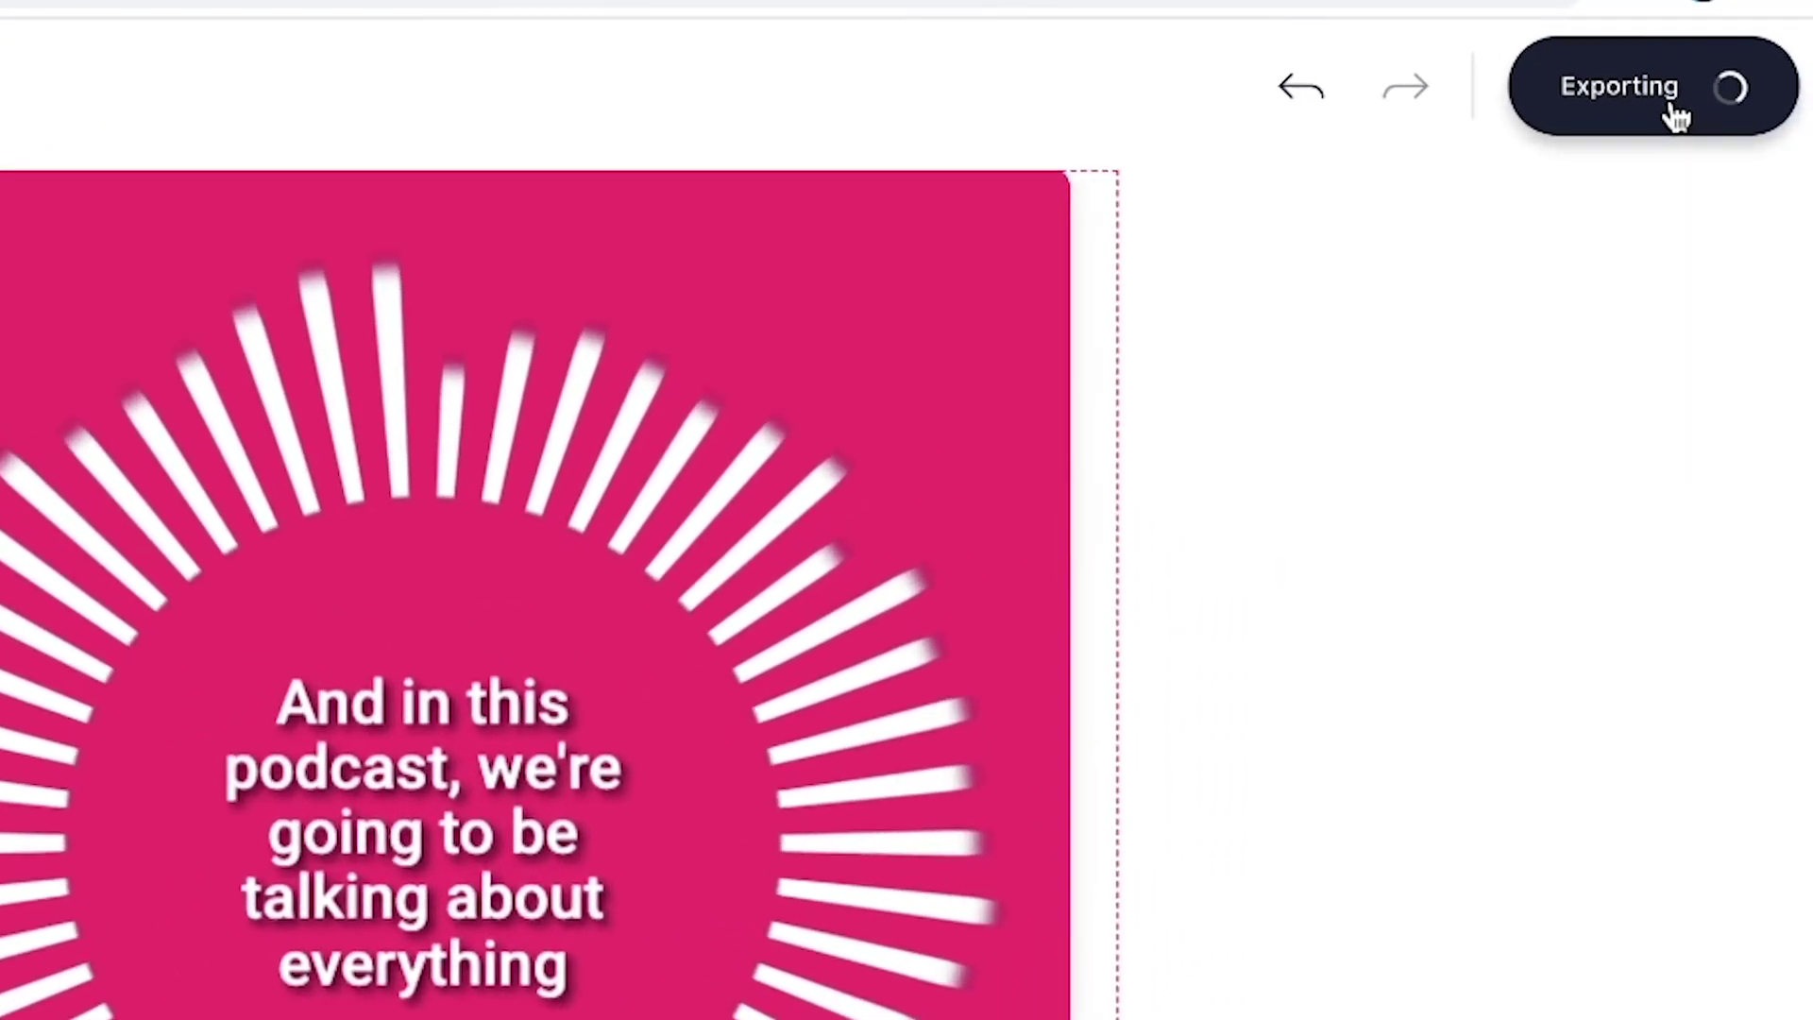